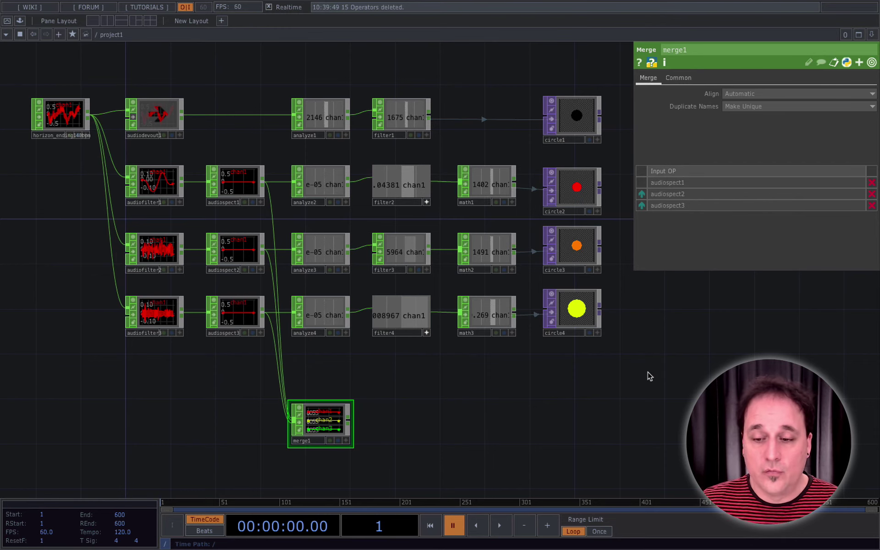
Add a Base COMP in the empty space above the audio operator network.
scroll(648, 373, down, 4)
drag(678, 334, 611, 357)
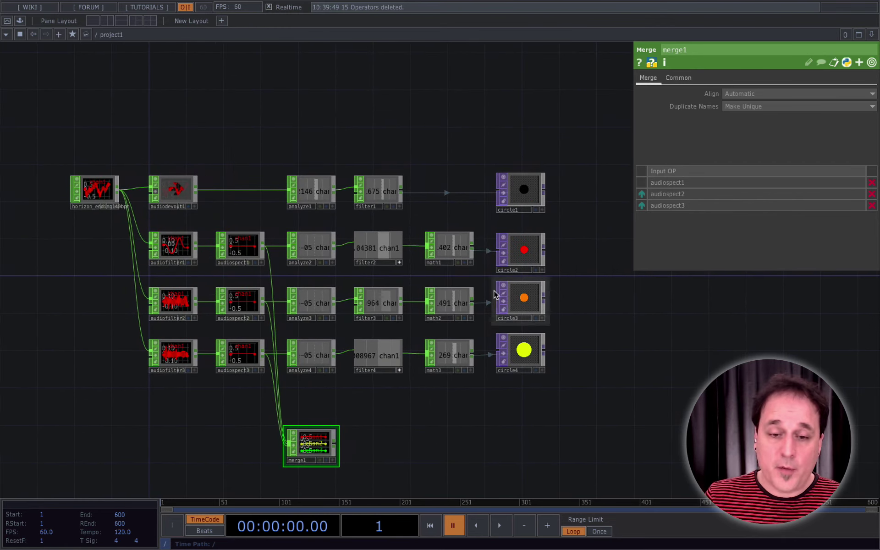
key(Tab)
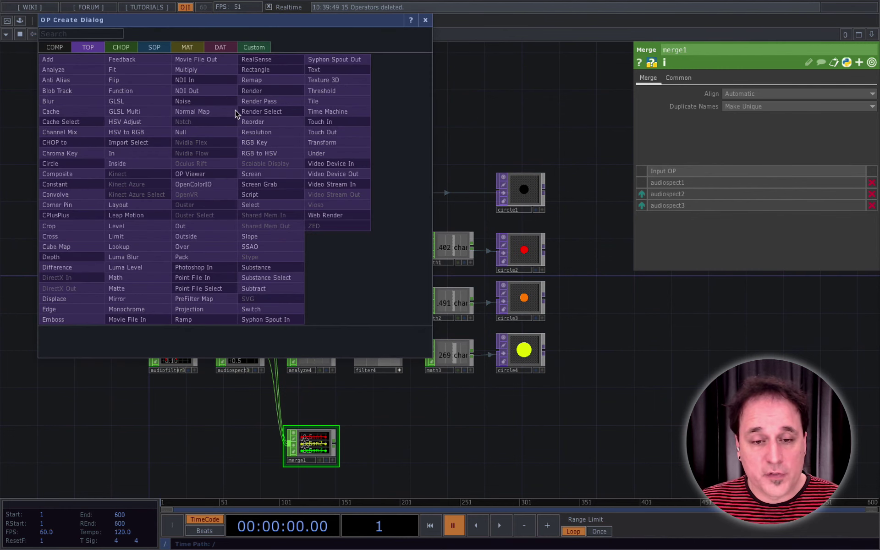
key(shift+Tab)
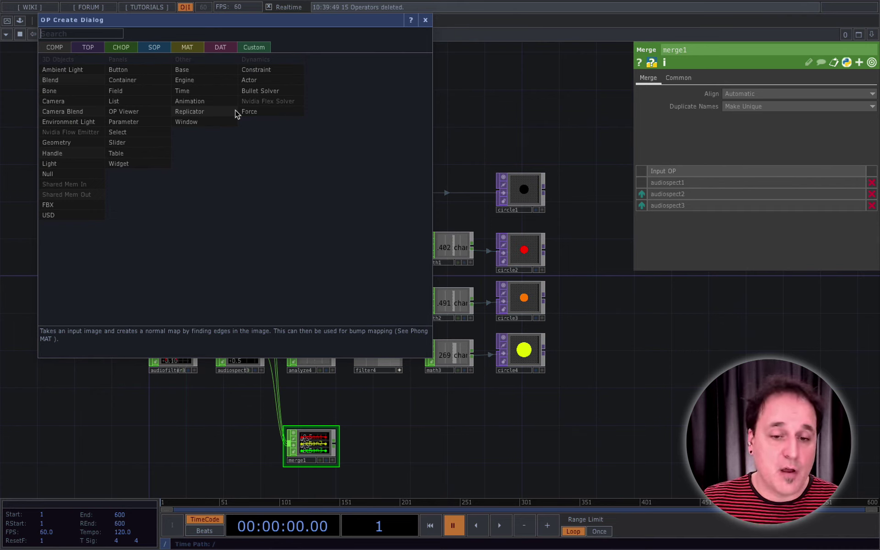
click(183, 73)
click(238, 139)
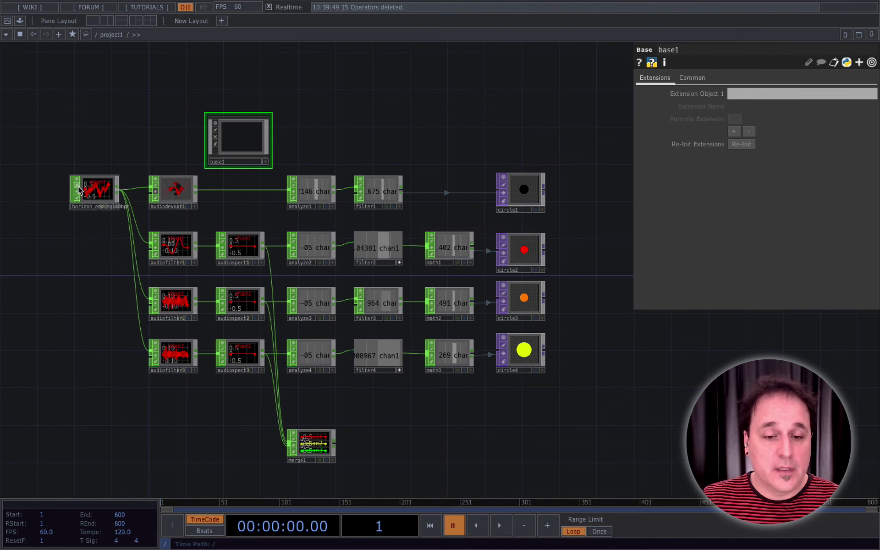
Cut the audio output, audio filter, spectrum, analyze, filter and merge operators, leaving the audio file, math and circle operators in project1.
click(95, 195)
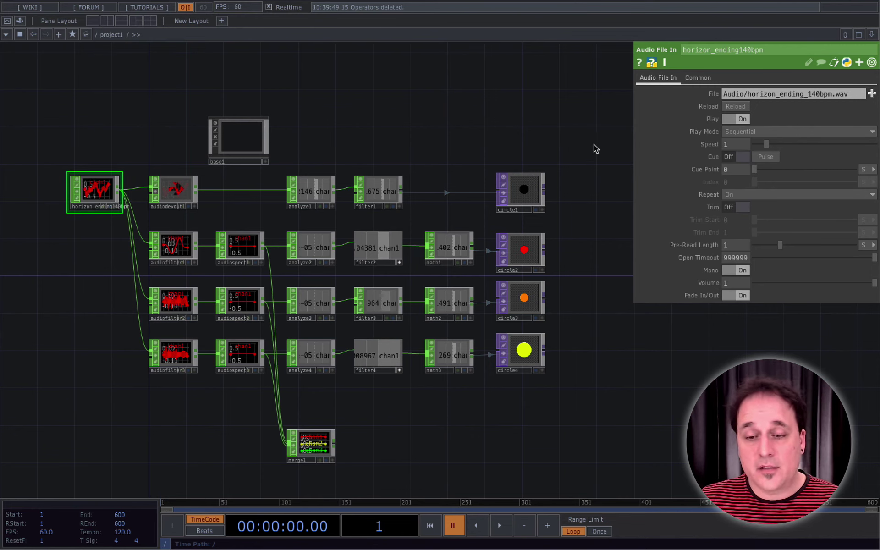
drag(590, 147, 500, 426)
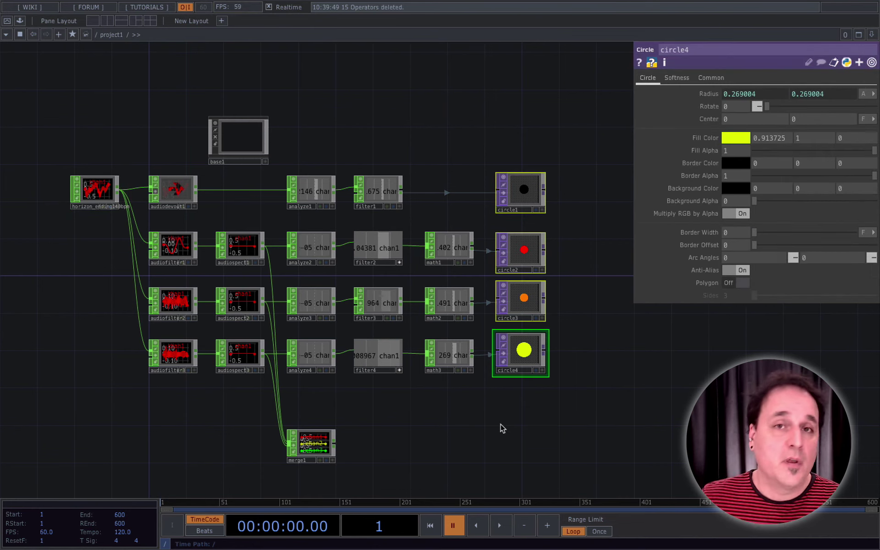
drag(472, 161, 444, 414)
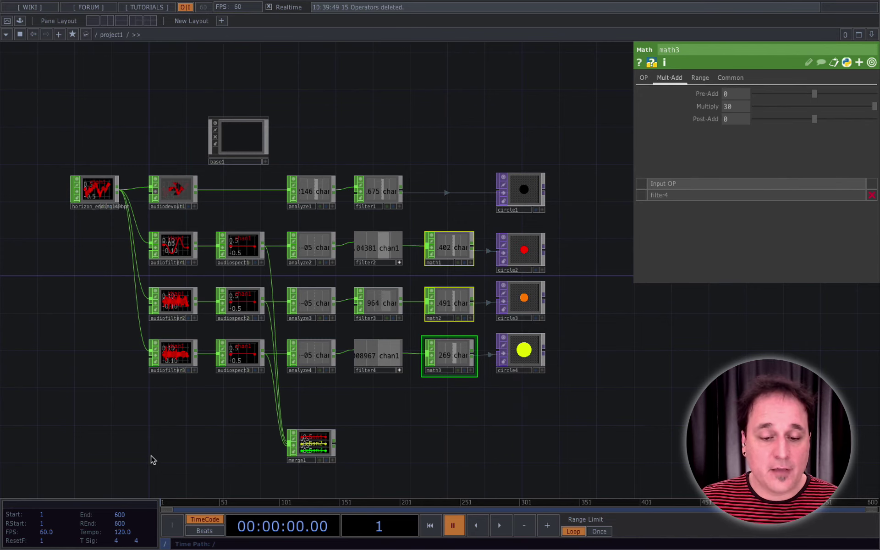
drag(151, 456, 389, 180)
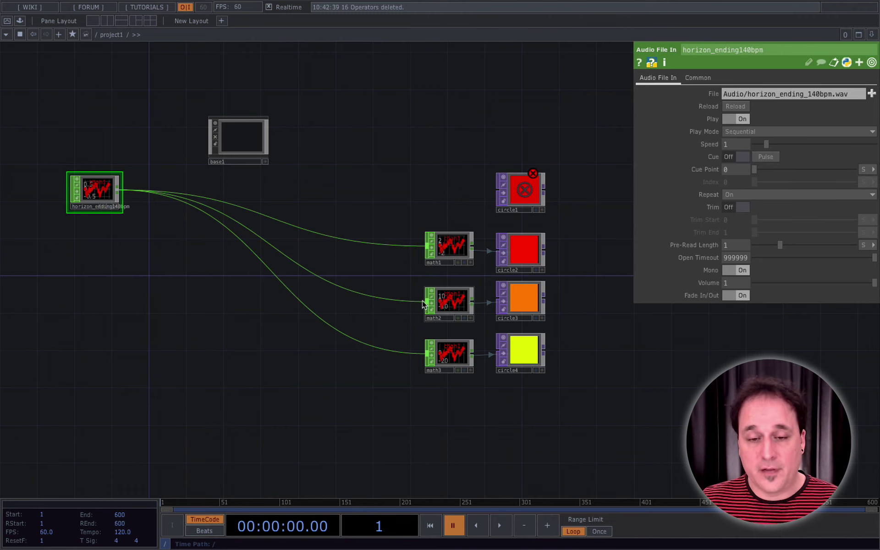
Disconnect the audio file operator from math1, math2 and math3.
right_click(297, 227)
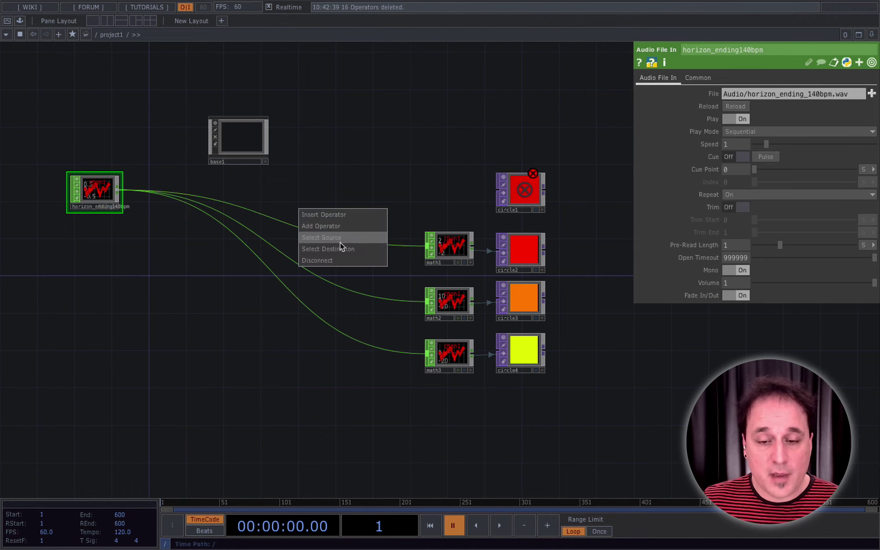
click(336, 260)
right_click(323, 281)
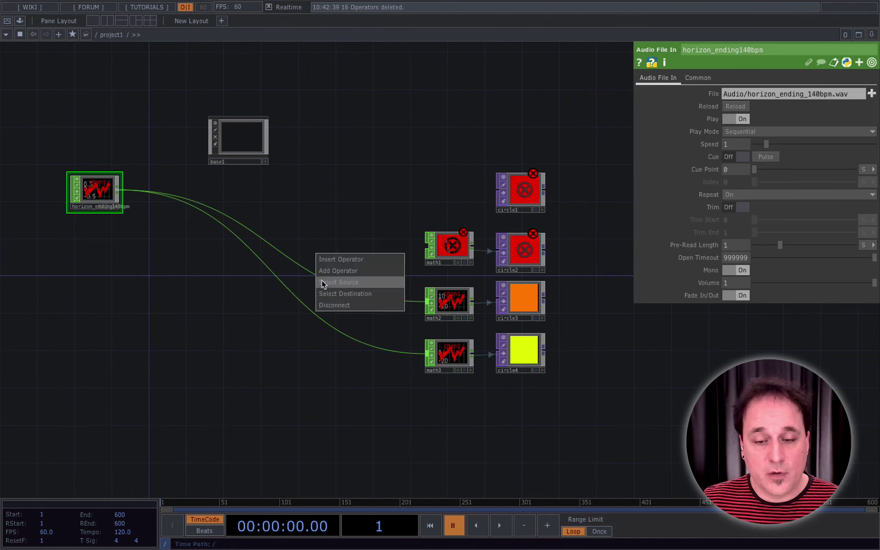
click(332, 302)
right_click(325, 319)
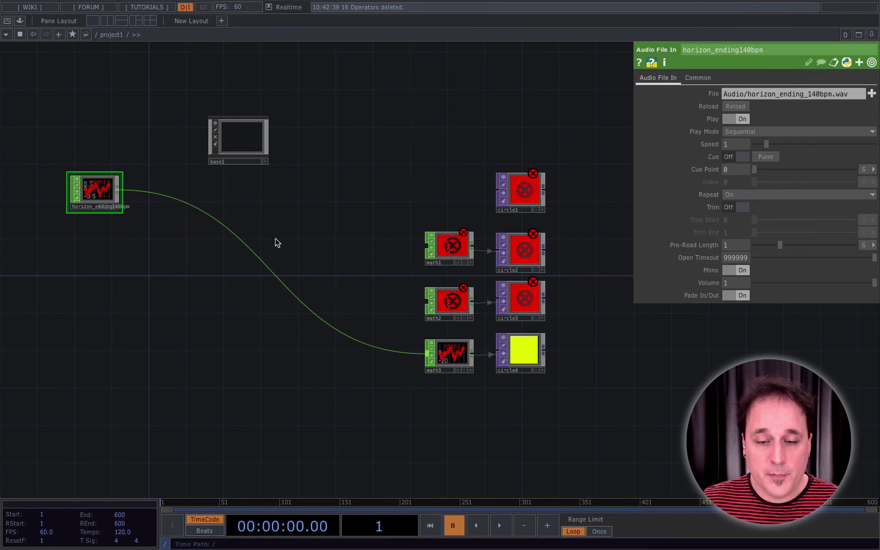
right_click(315, 319)
click(349, 349)
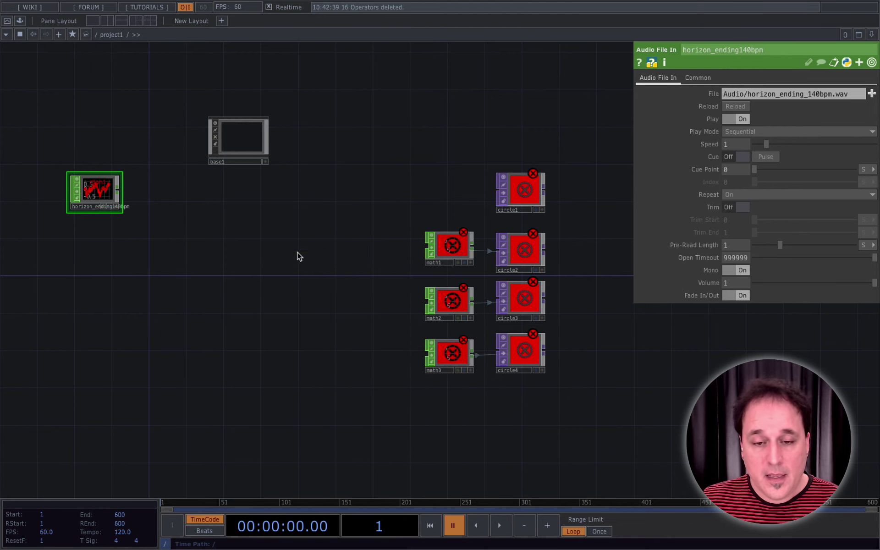
Line up base1 with the audio file operator and move the math and circle operators closer to it.
drag(243, 153, 245, 205)
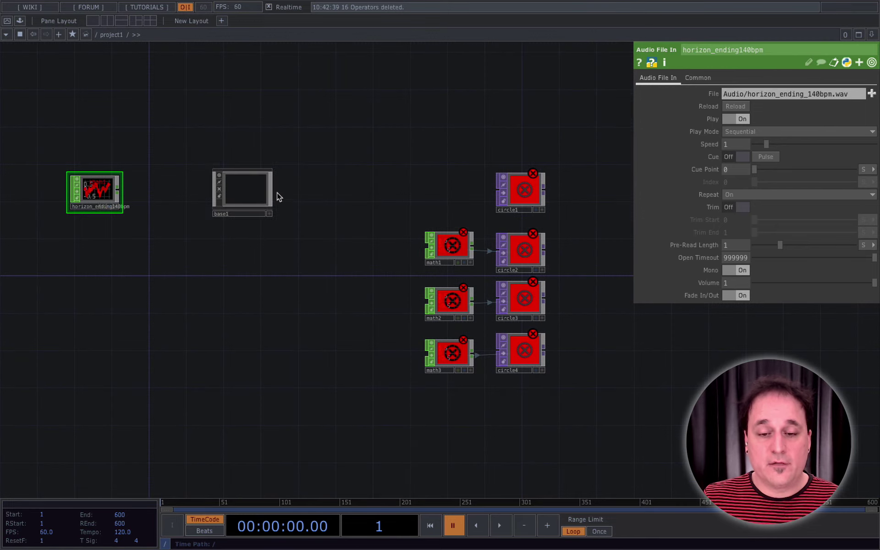
drag(386, 140, 432, 199)
click(535, 369)
drag(535, 369, 436, 307)
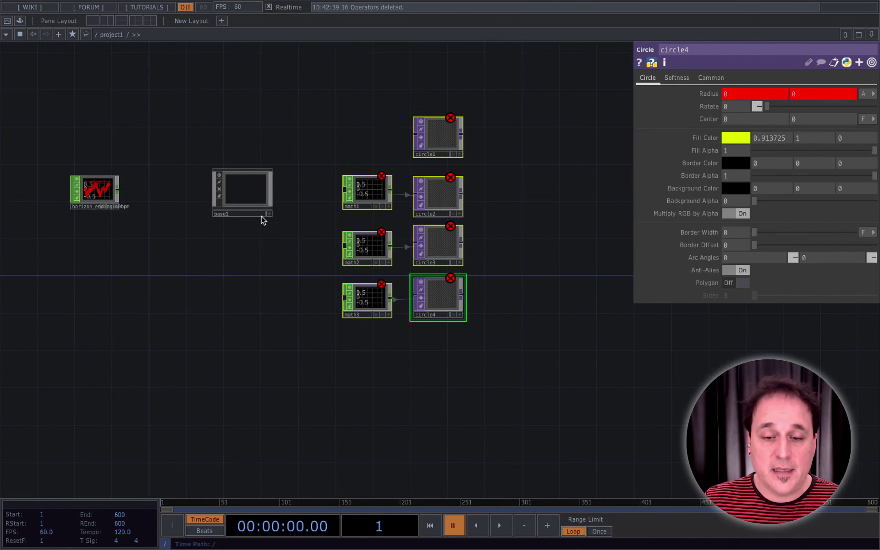
Enter base1, paste the cut audio analysis operators there and frame the whole network.
key(i)
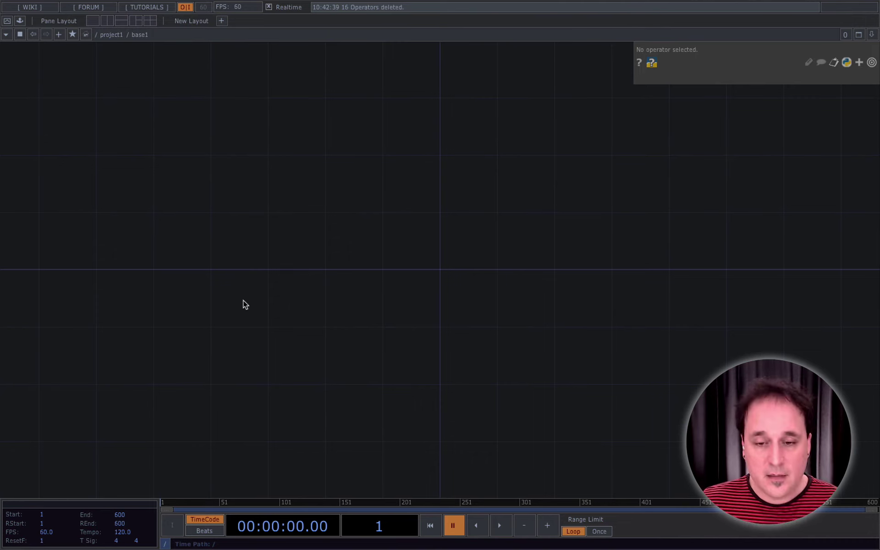
key(ctrl+v)
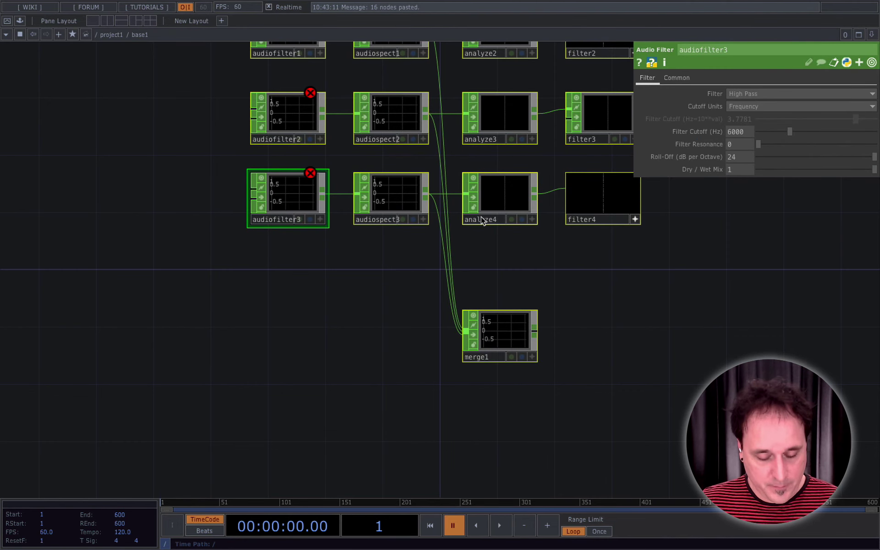
key(h)
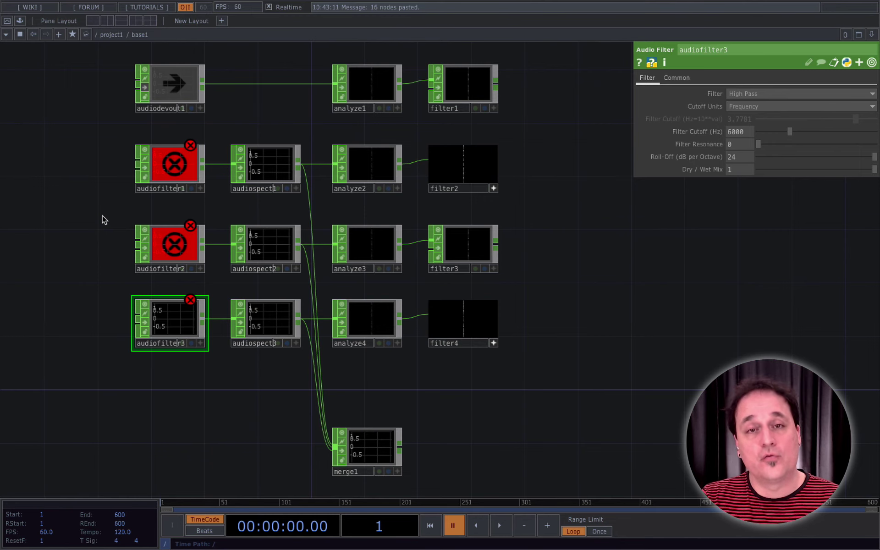
Add an In CHOP inside base1, before the three audio filter operators.
drag(542, 249, 604, 254)
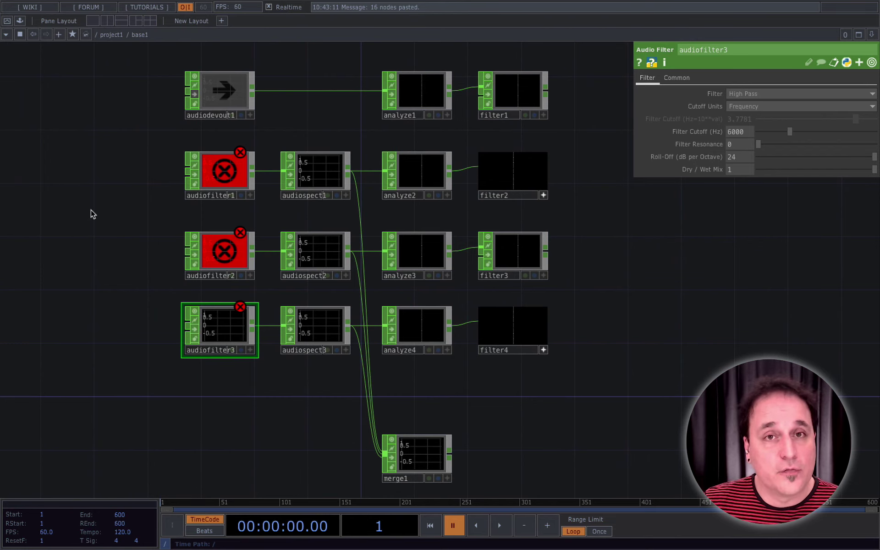
key(Tab)
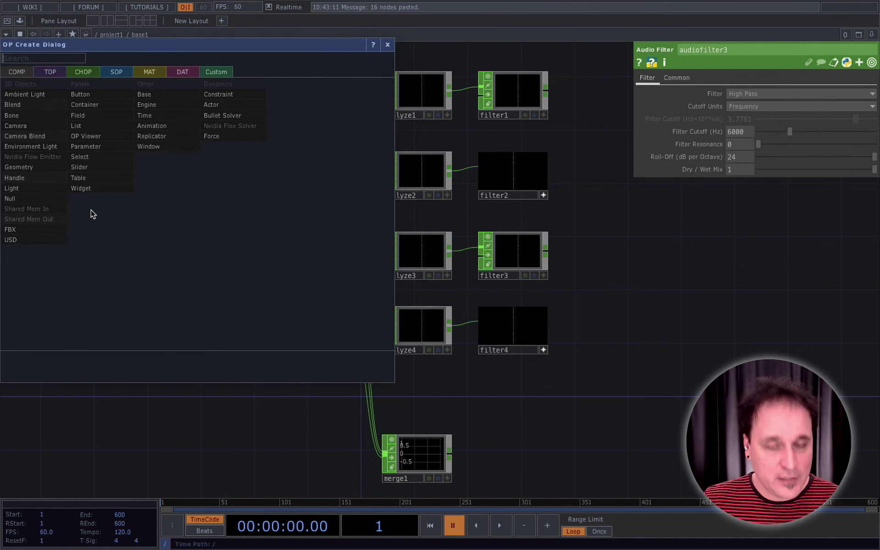
key(Tab)
key(Tab)
text(in)
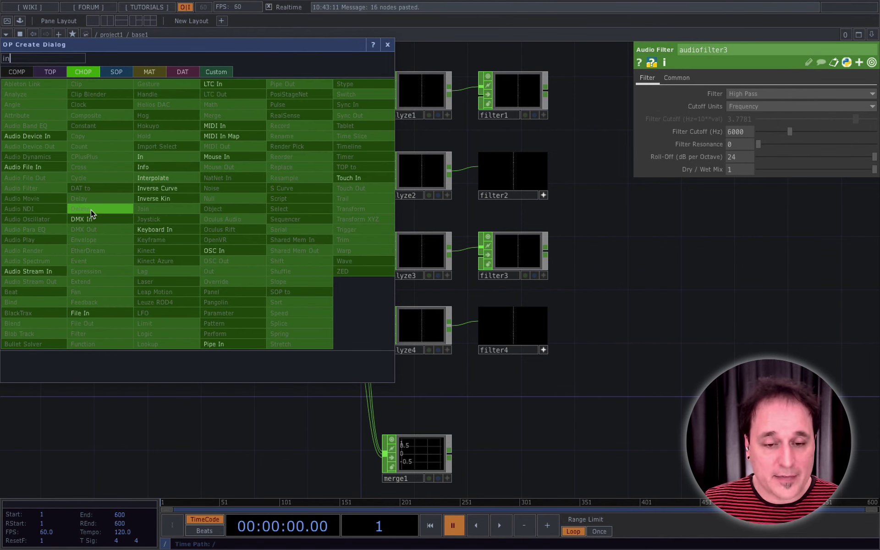
click(150, 156)
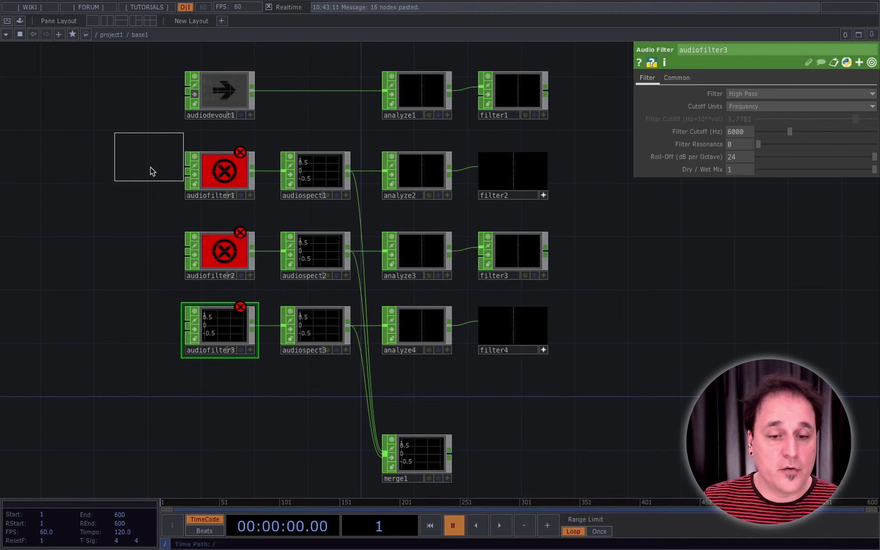
click(100, 232)
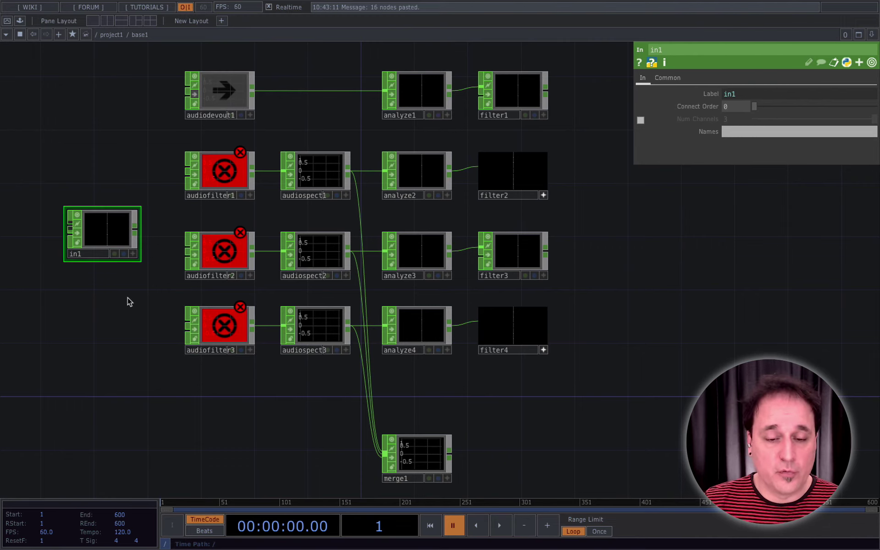
Return to project1 and connect the audio file operator's output to base1's input.
key(u)
scroll(215, 221, up, 5)
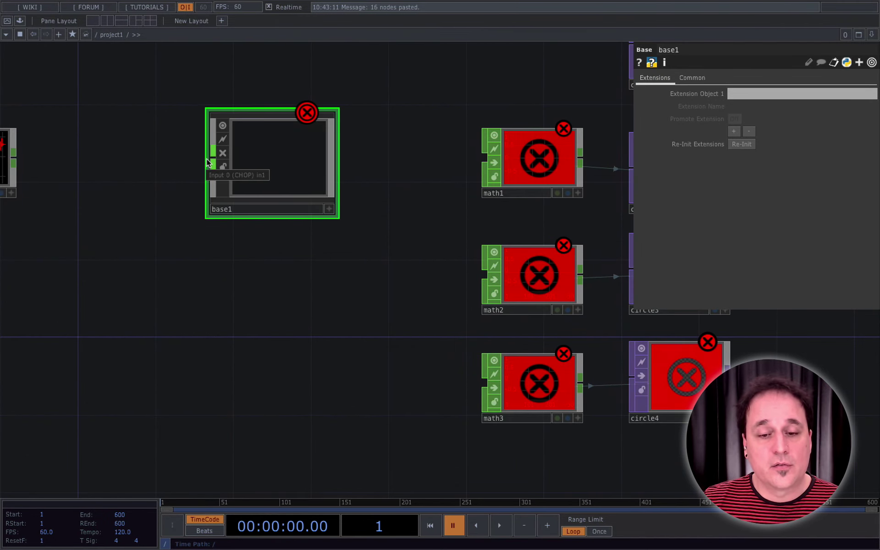
scroll(200, 213, down, 5)
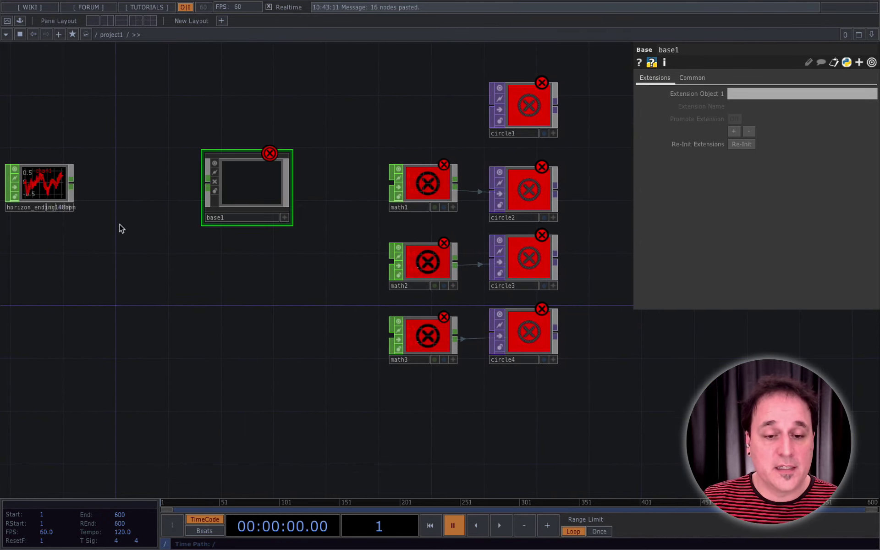
scroll(152, 244, down, 1)
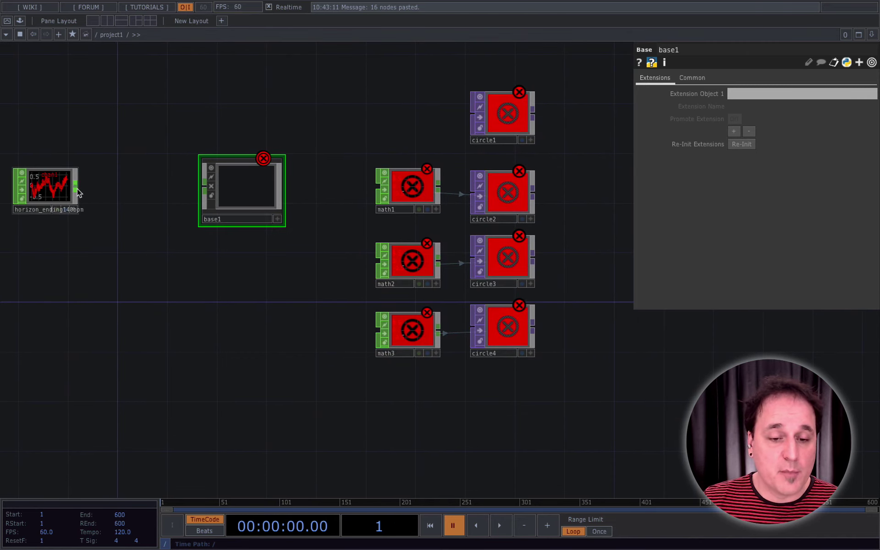
drag(77, 189, 206, 186)
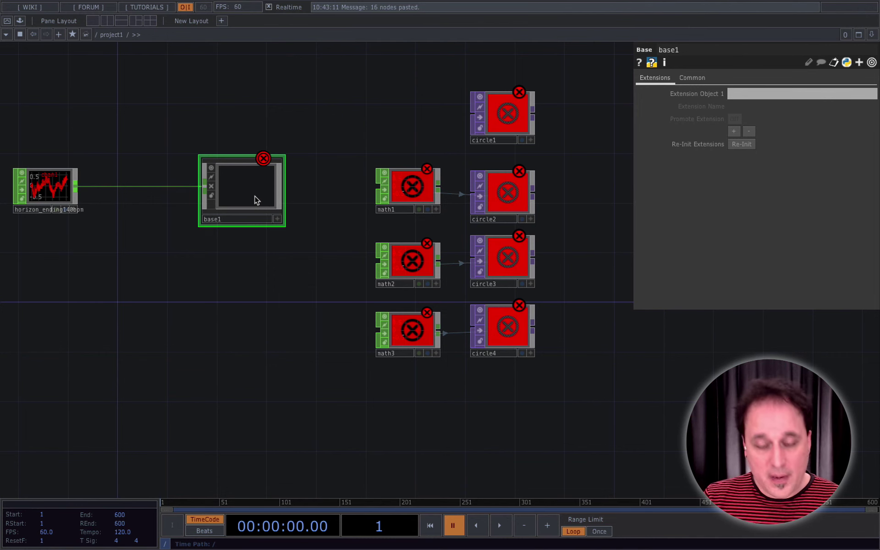
Inside base1, connect in1 to audiofilter3, audiofilter2 and audiofilter1.
key(i)
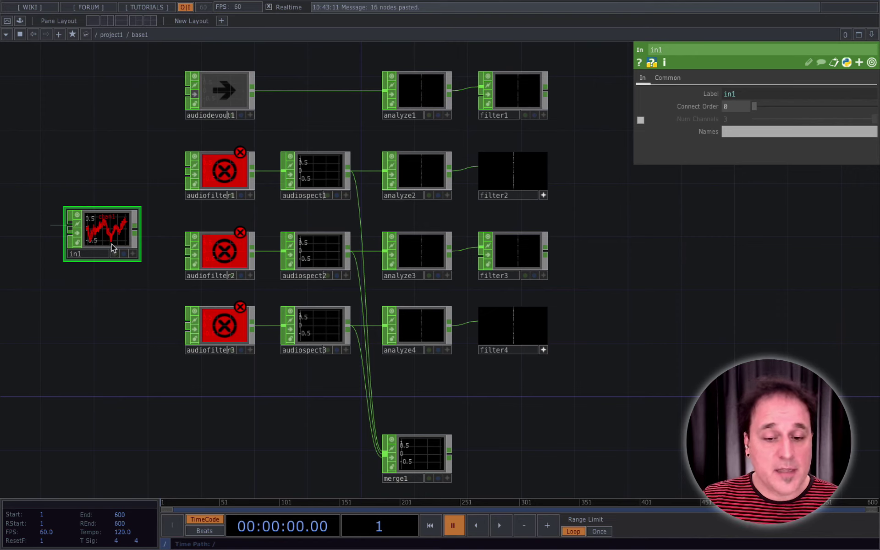
click(135, 227)
click(188, 323)
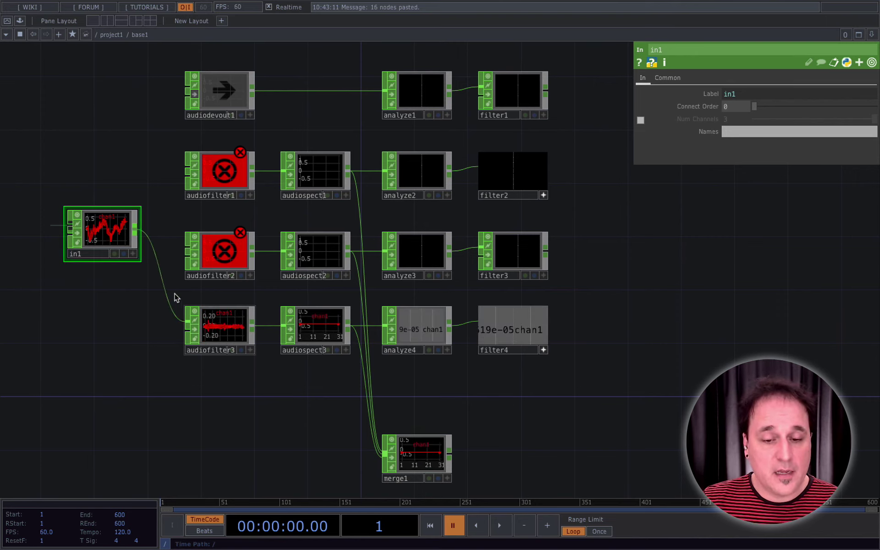
click(136, 227)
click(191, 250)
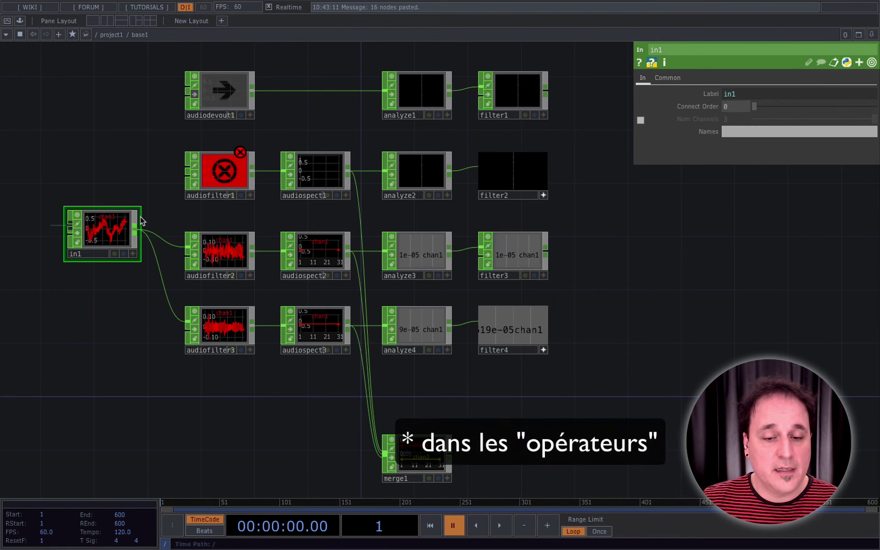
click(136, 227)
click(191, 166)
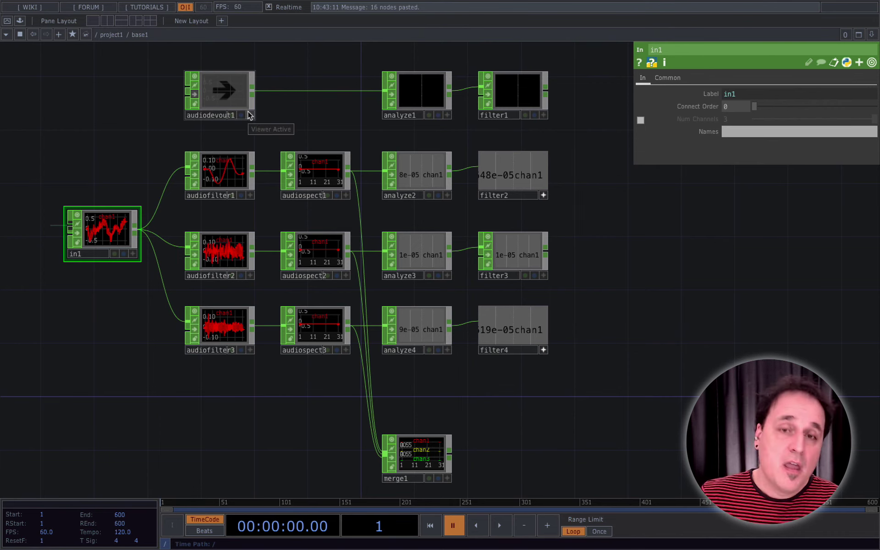
Move audiodevout1 out of base1 into project1, place it above base1, and bring the audio file operator closer to them.
click(224, 94)
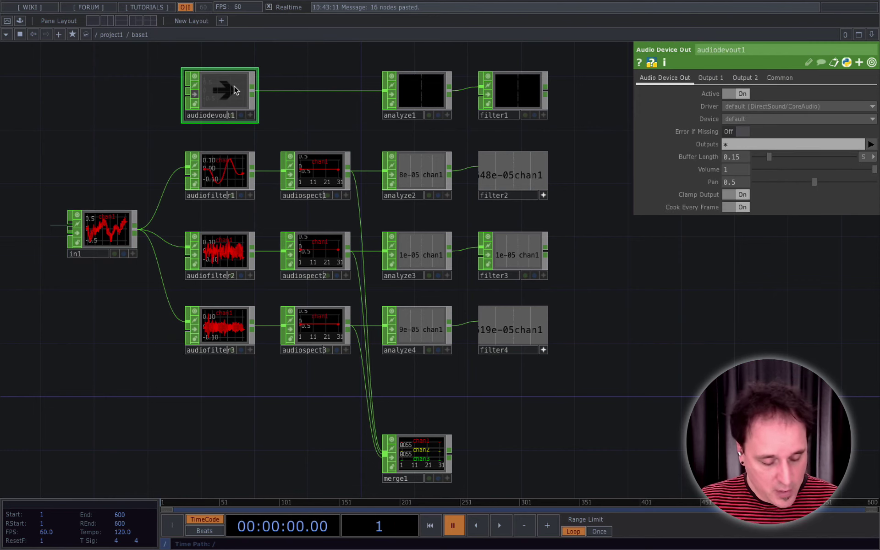
key(Delete)
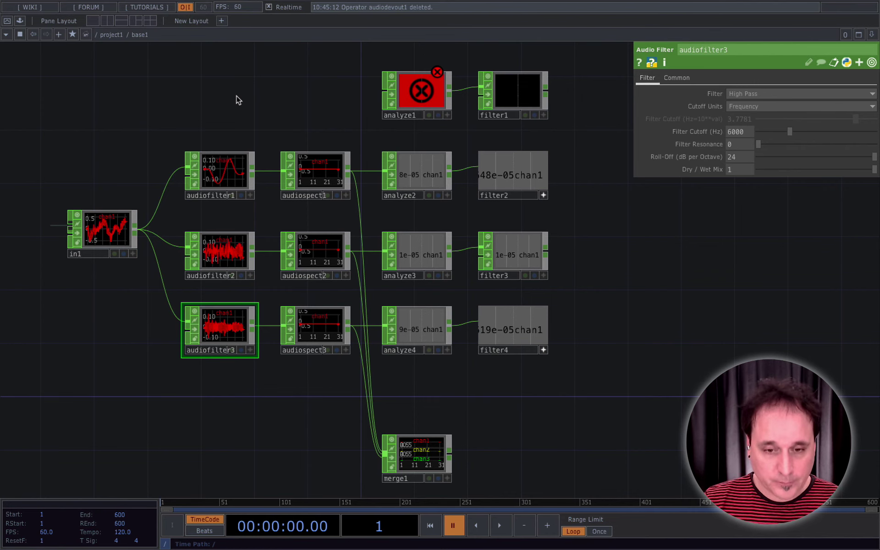
key(u)
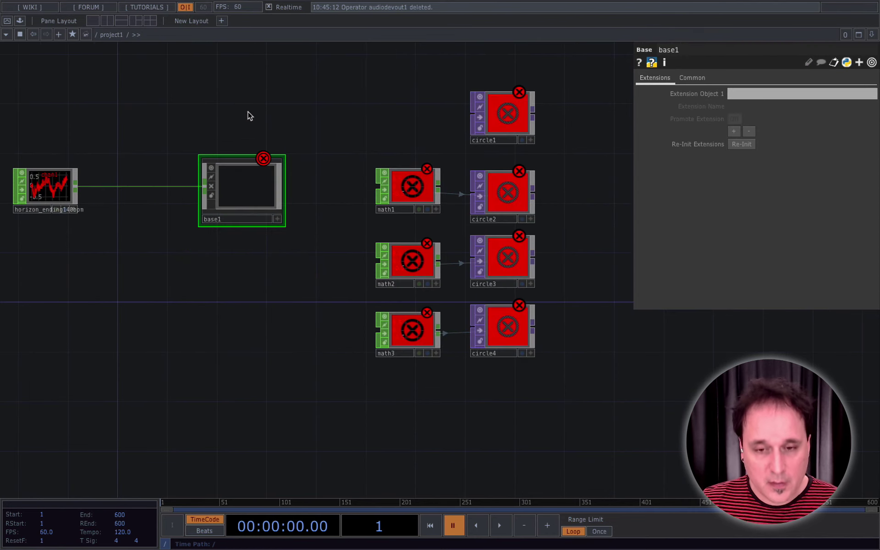
key(ctrl+v)
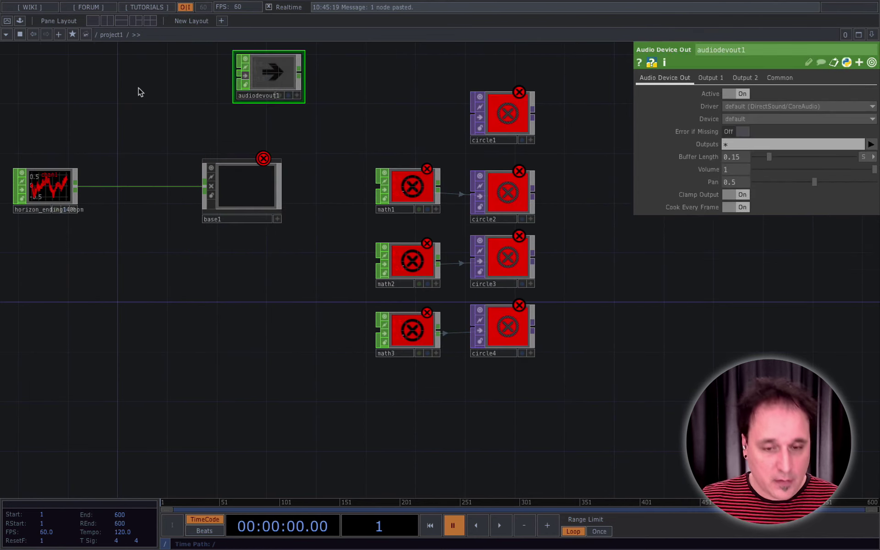
drag(257, 78, 238, 109)
drag(68, 178, 137, 193)
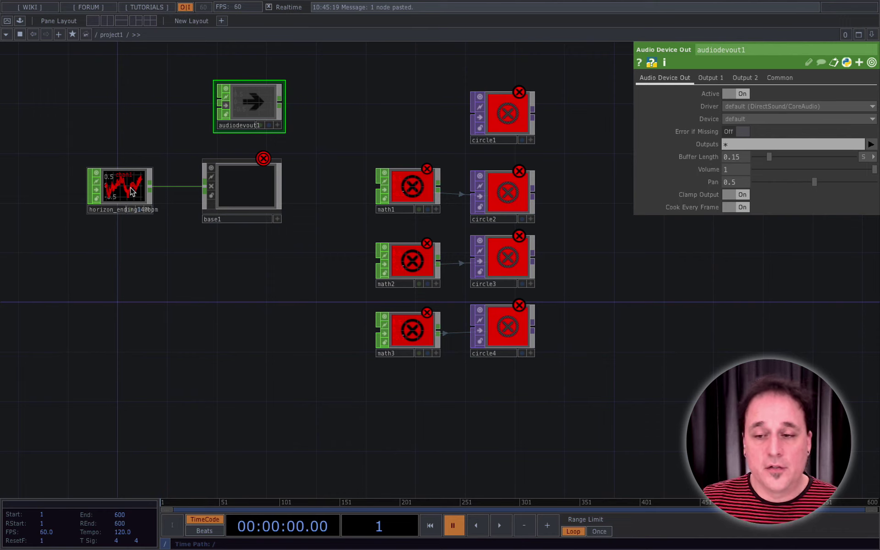
Connect the audio file operator's output to audiodevout1 as well.
drag(150, 186, 243, 126)
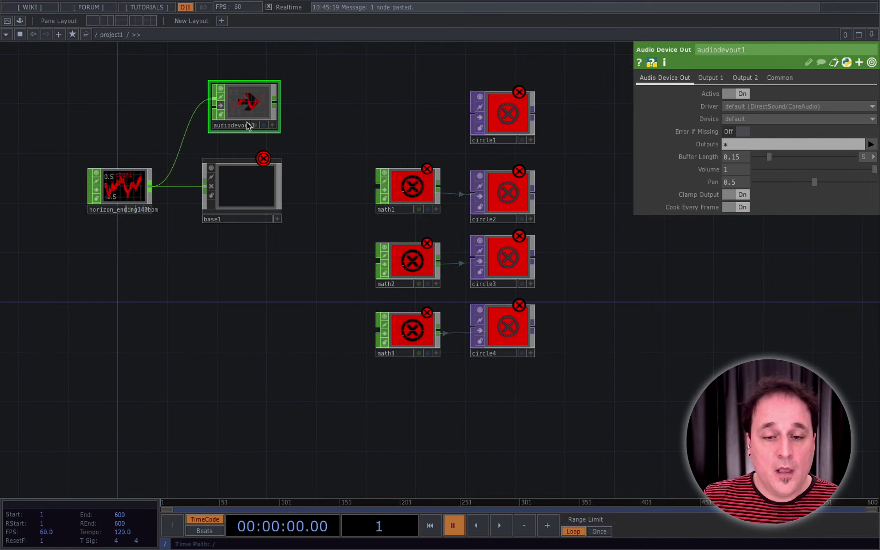
scroll(223, 106, up, 3)
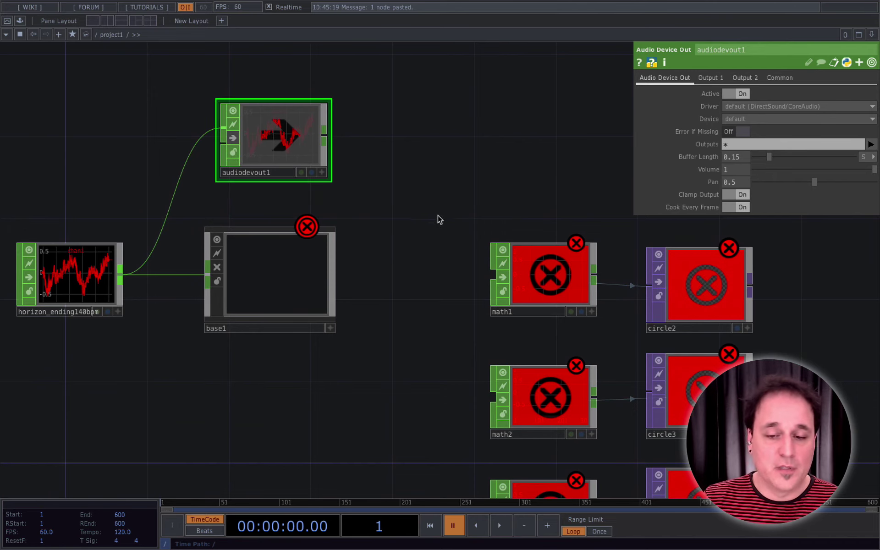
scroll(438, 220, down, 5)
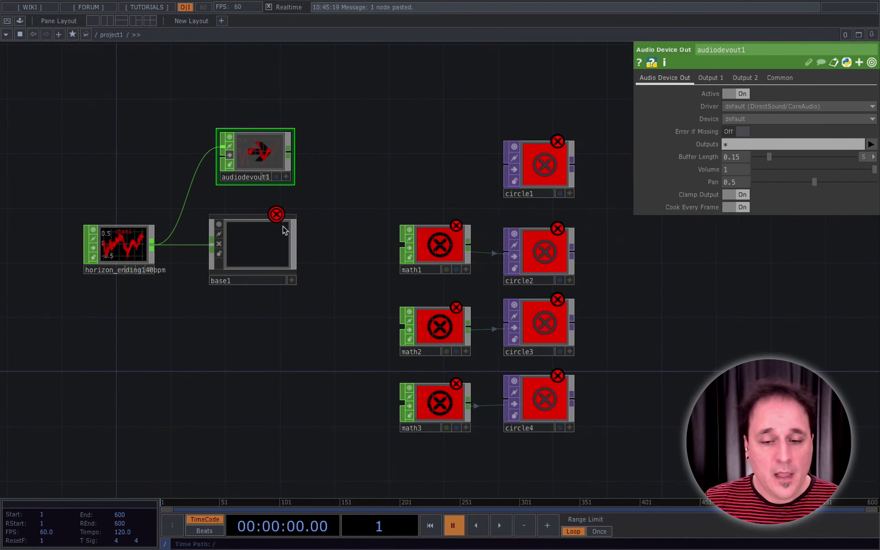
Inside base1, connect in1 to analyze1 and move analyze1 into the audio filter column, above audiofilter1.
click(236, 256)
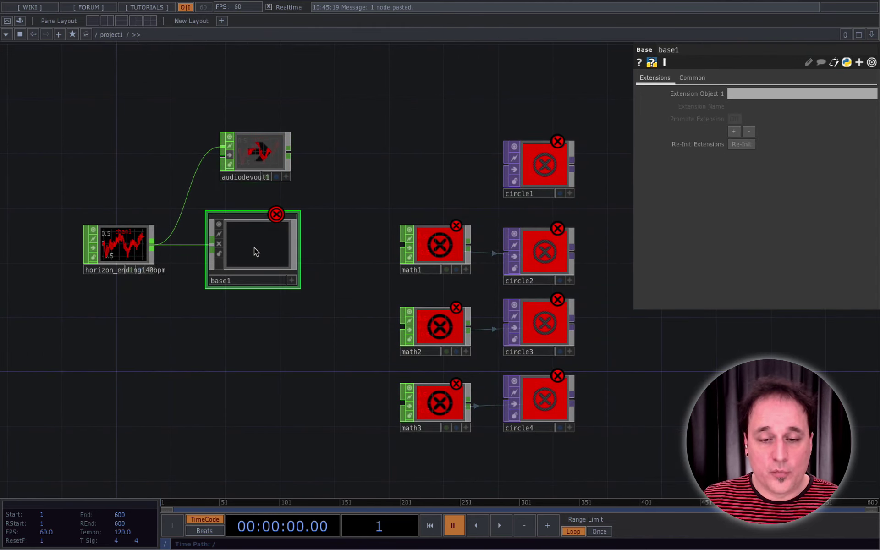
key(i)
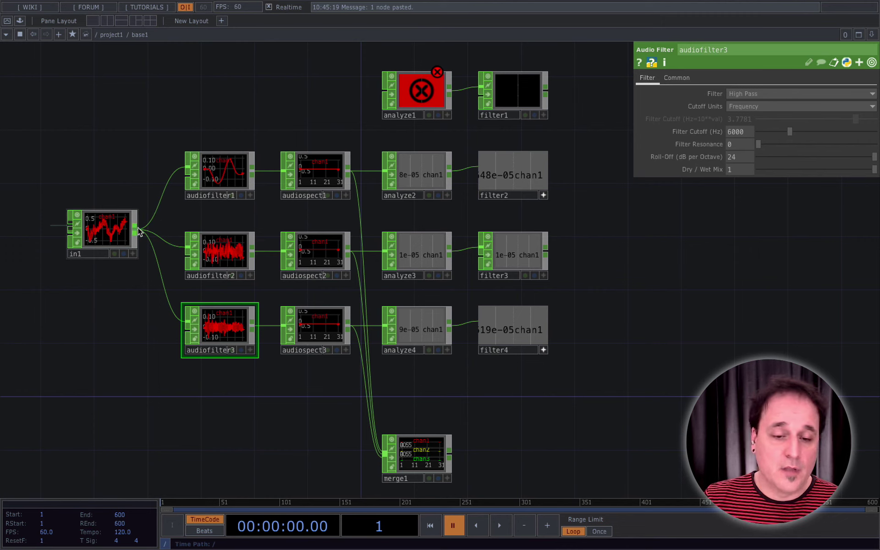
drag(136, 233, 385, 94)
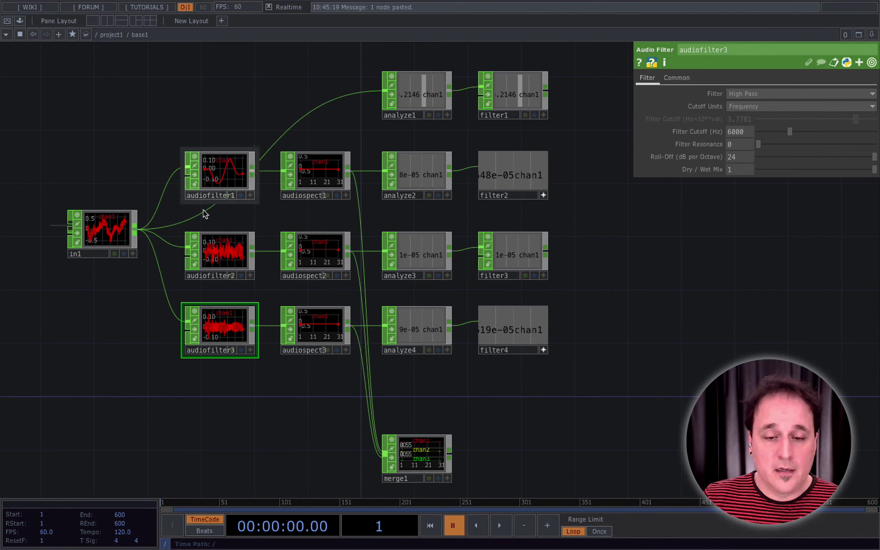
drag(419, 105, 222, 98)
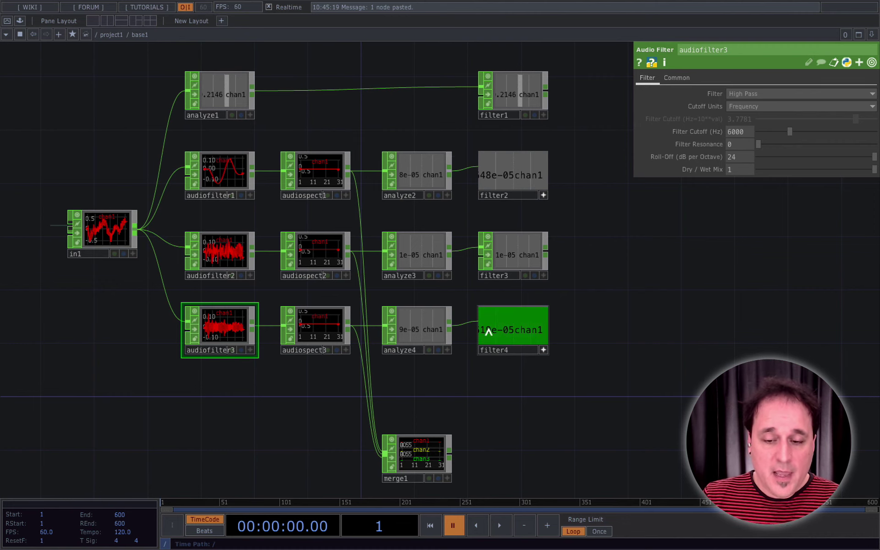
Delete the merge1 operator that combines the three audio spectrum outputs.
click(422, 460)
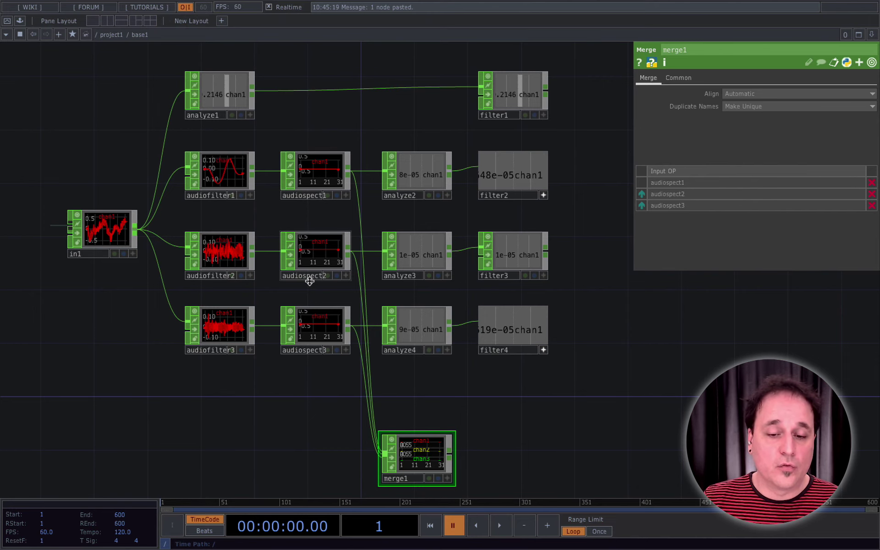
scroll(526, 404, down, 1)
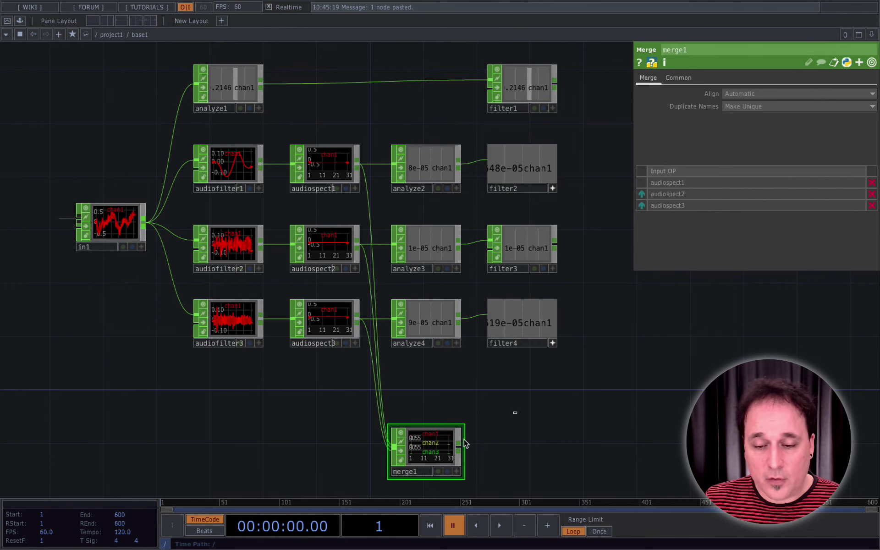
key(Delete)
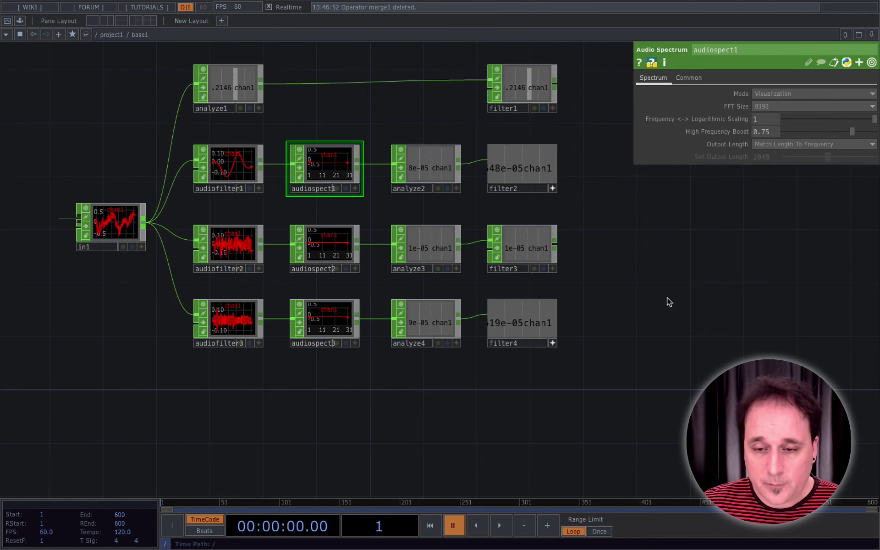
key(h)
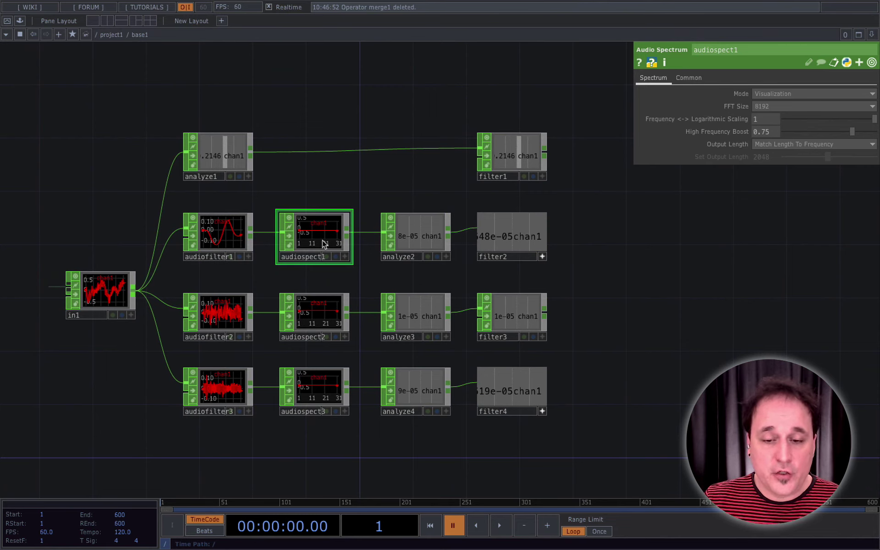
Examine the settings of the audio filter, audio spectrum and analyze2 operators to judge whether the spectrum stage is needed.
click(320, 314)
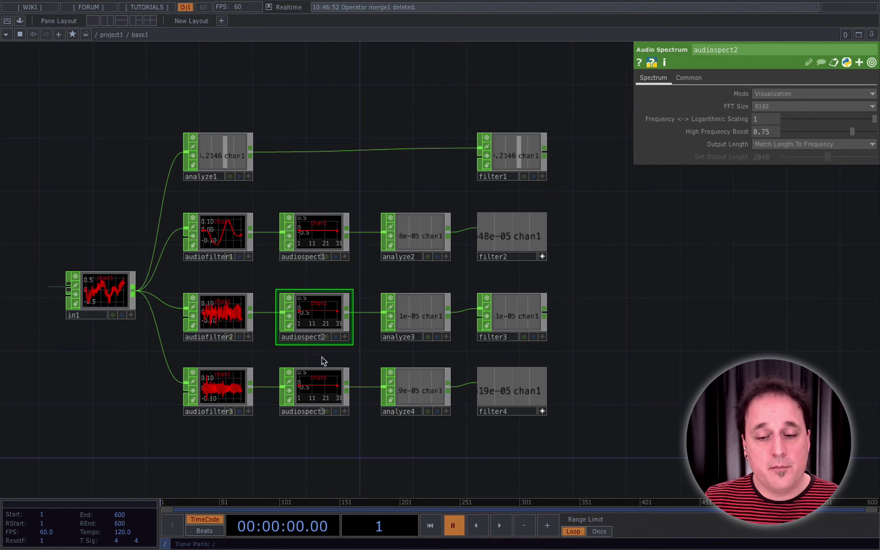
click(325, 383)
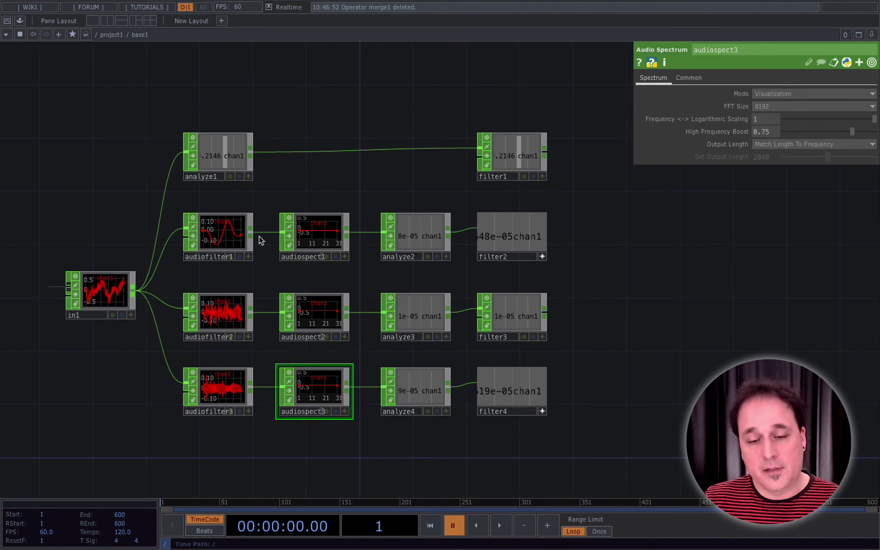
click(225, 239)
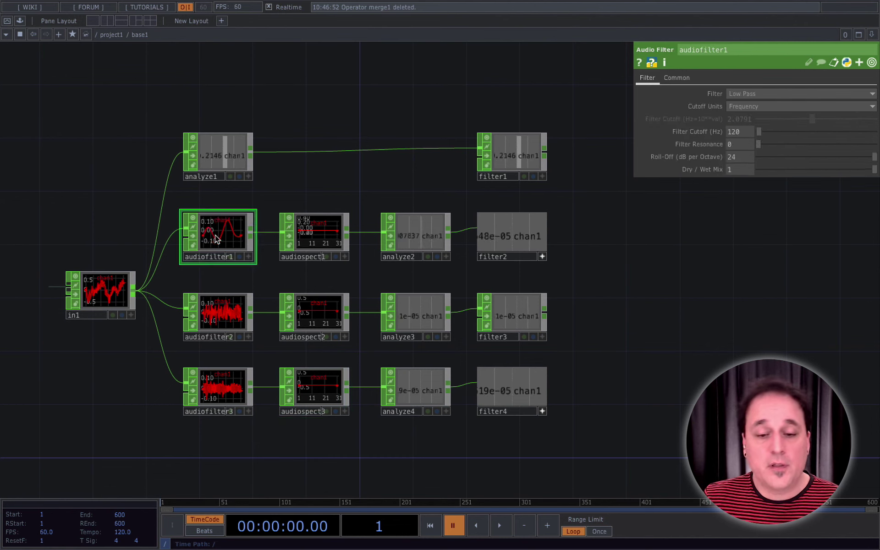
click(216, 316)
click(213, 380)
click(243, 229)
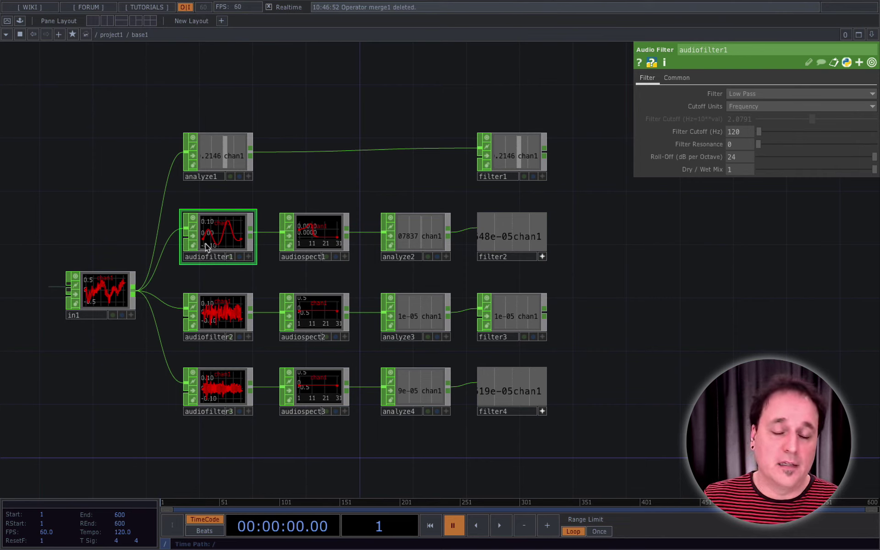
click(311, 238)
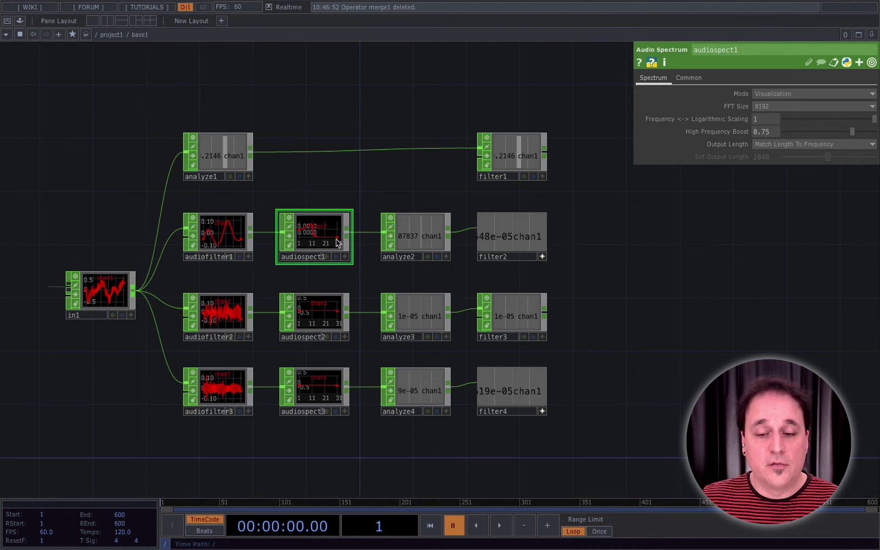
click(422, 236)
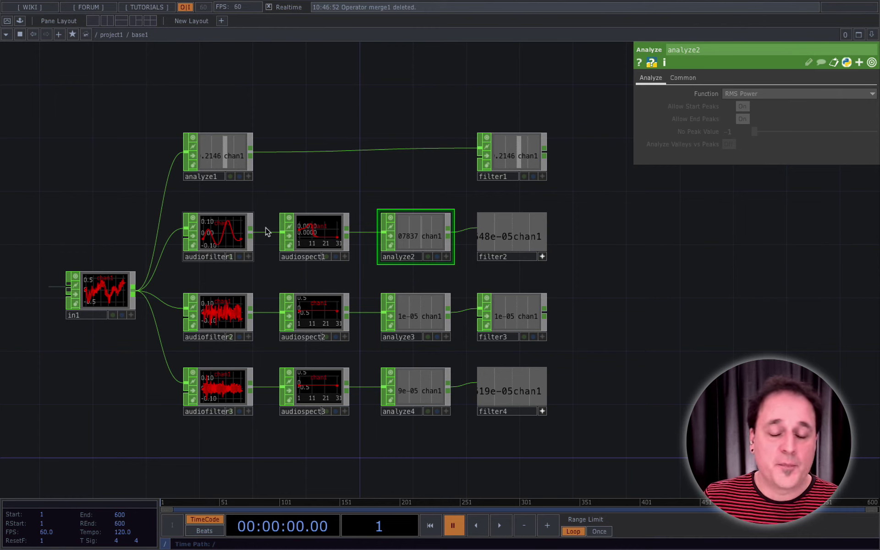
drag(310, 189, 351, 442)
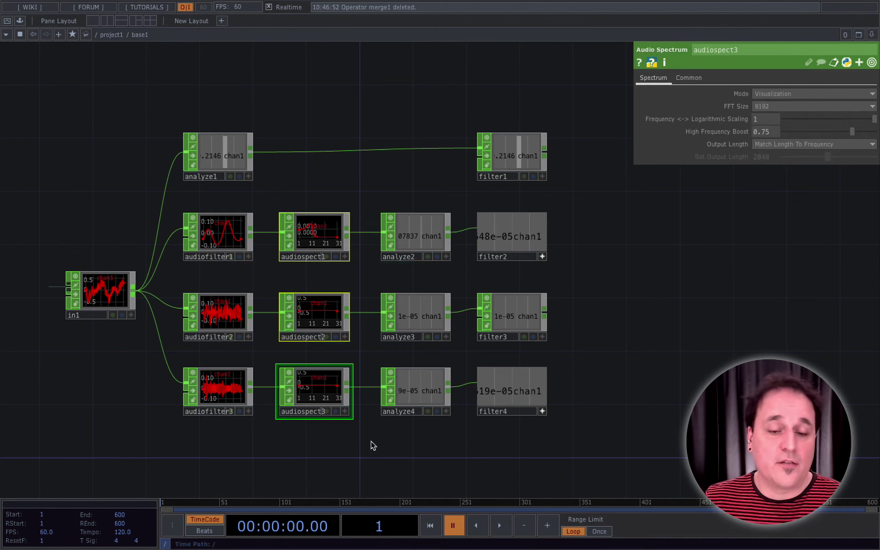
click(410, 236)
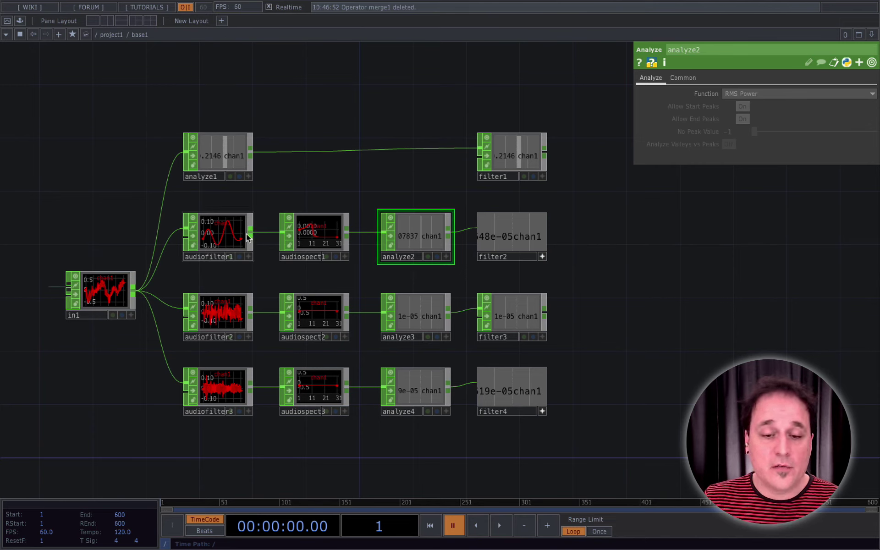
click(229, 236)
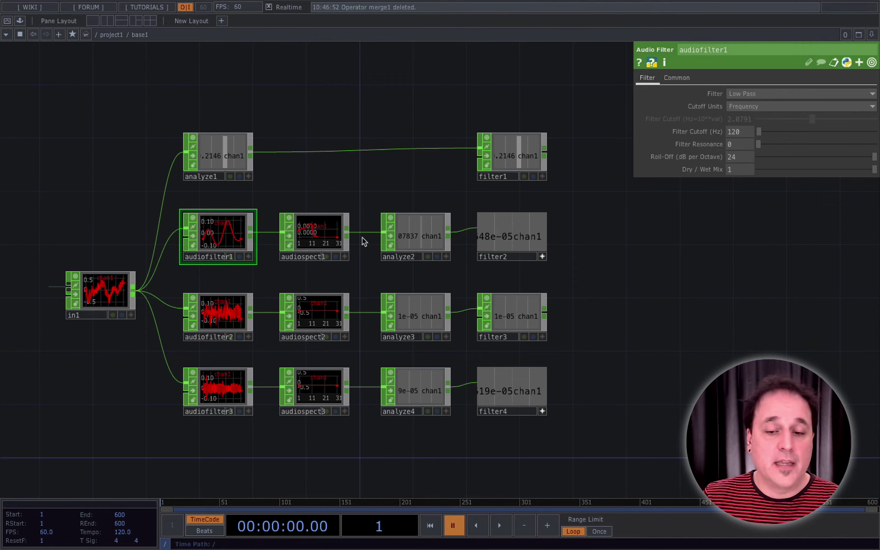
click(424, 238)
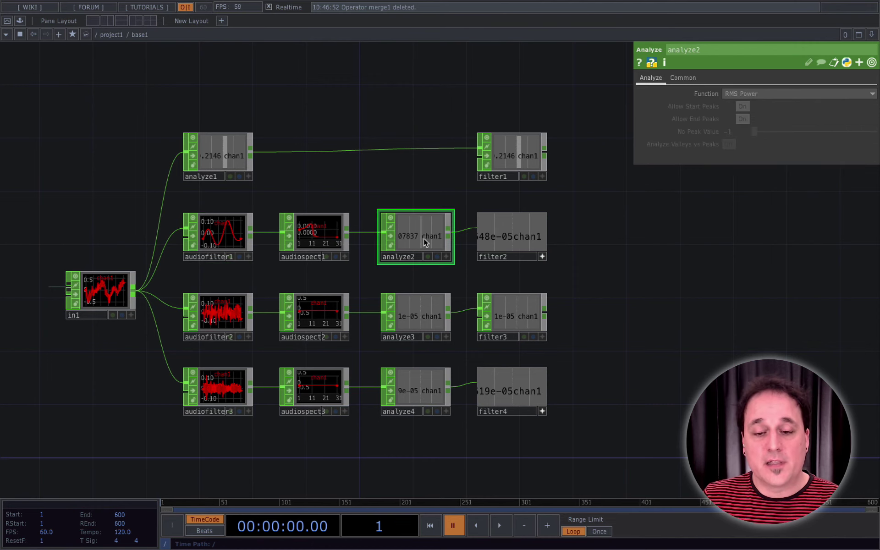
click(328, 241)
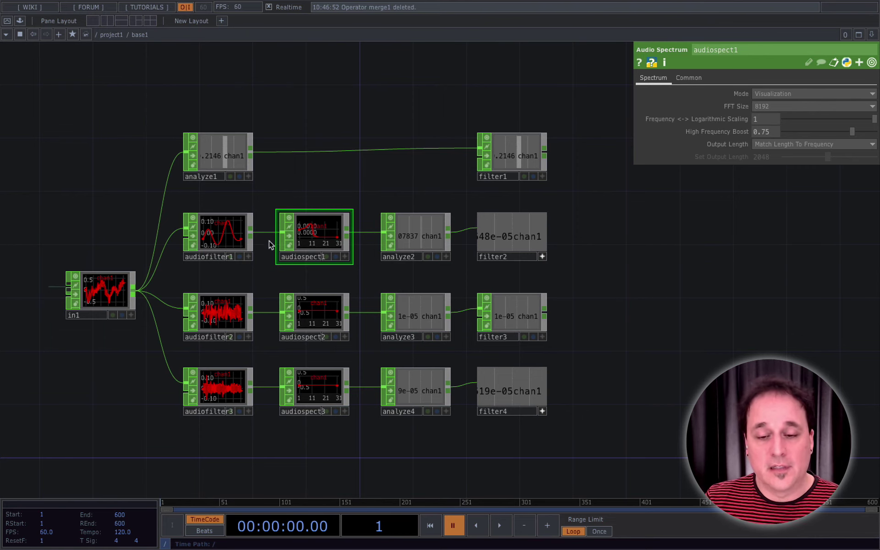
Delete audiospect1, audiospect2 and audiospect3, and move the analyze2–4 and filter1–4 operators closer to the audio filters.
drag(302, 186, 328, 427)
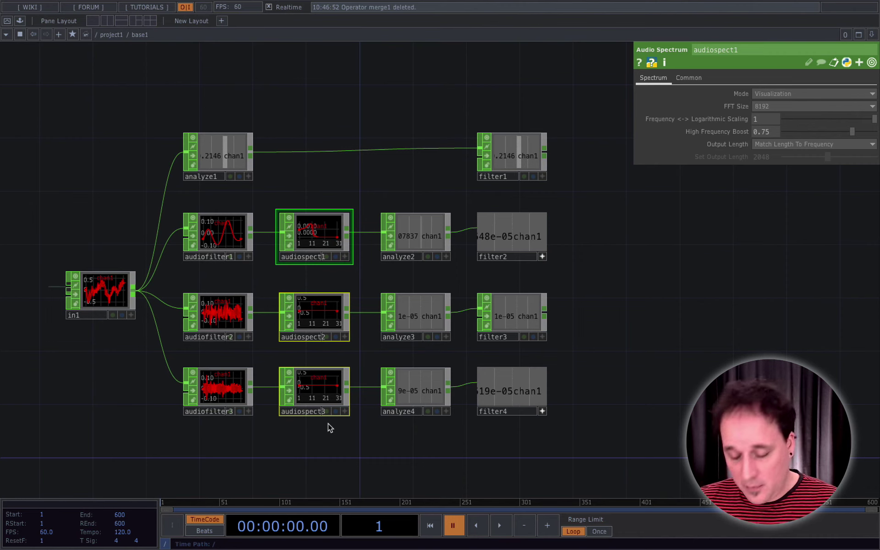
key(Delete)
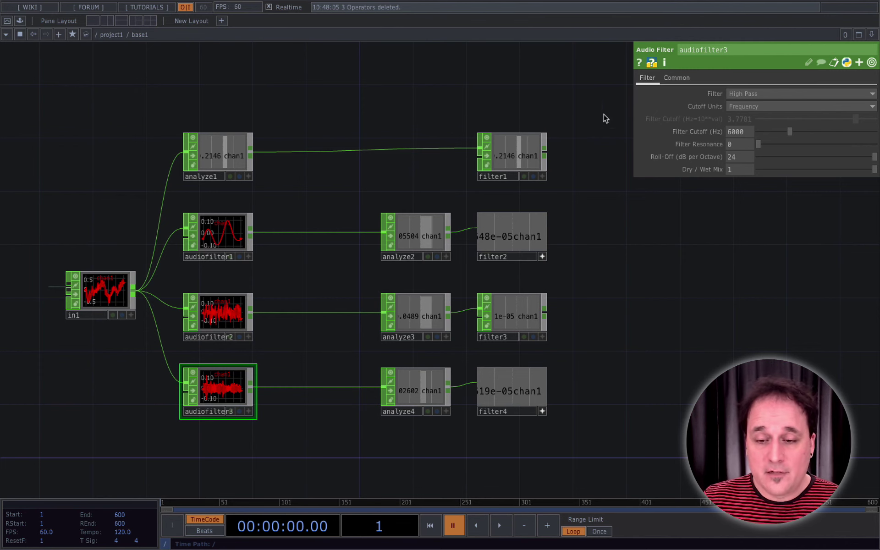
right_drag(603, 118, 385, 427)
drag(424, 392, 318, 392)
click(557, 402)
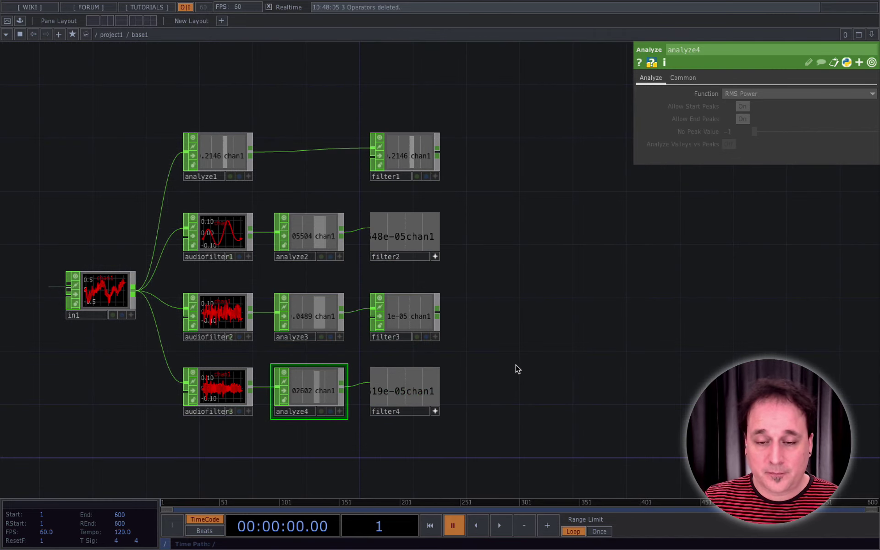
Add an Out CHOP after the filter operators, leaving space between them for another operator.
drag(531, 369, 544, 328)
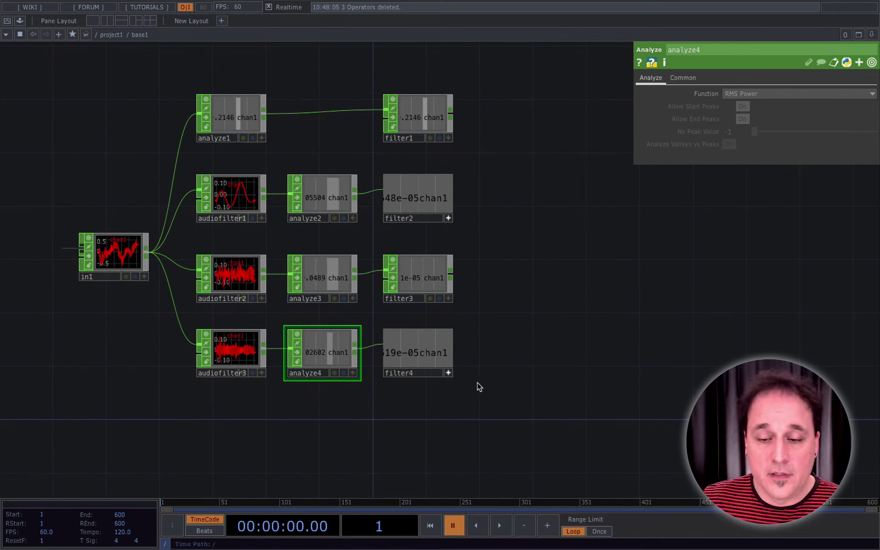
drag(501, 310, 482, 354)
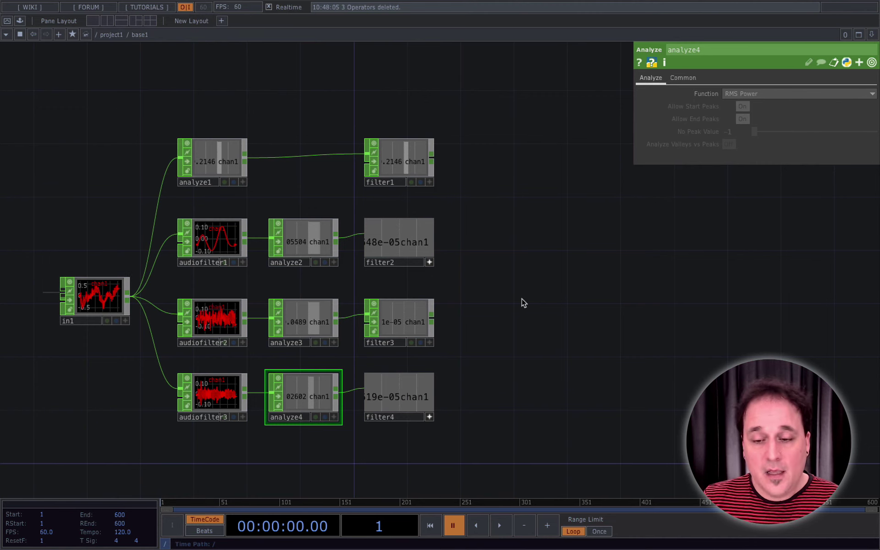
key(Tab)
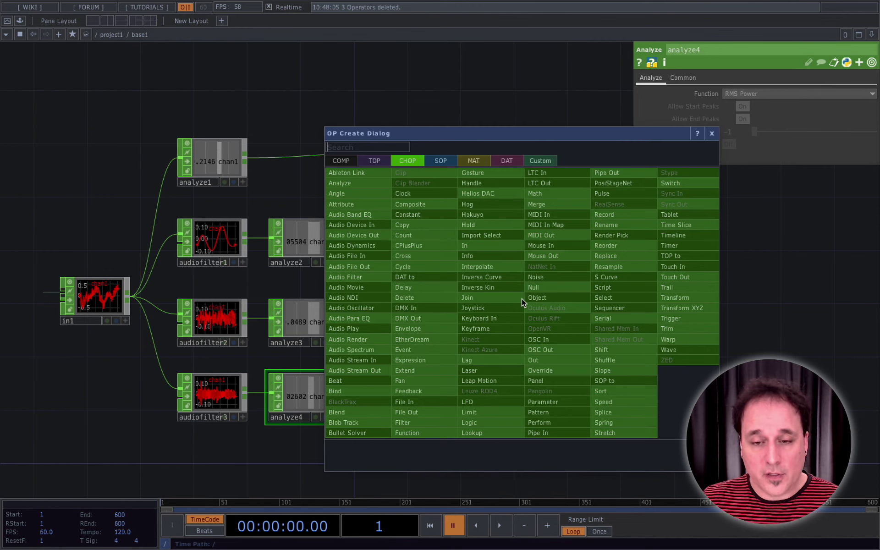
text(out)
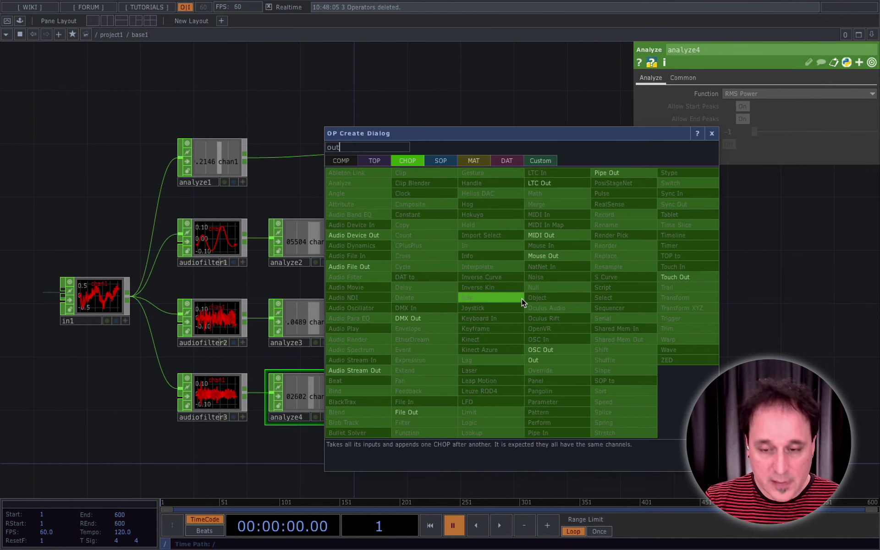
click(551, 361)
click(556, 297)
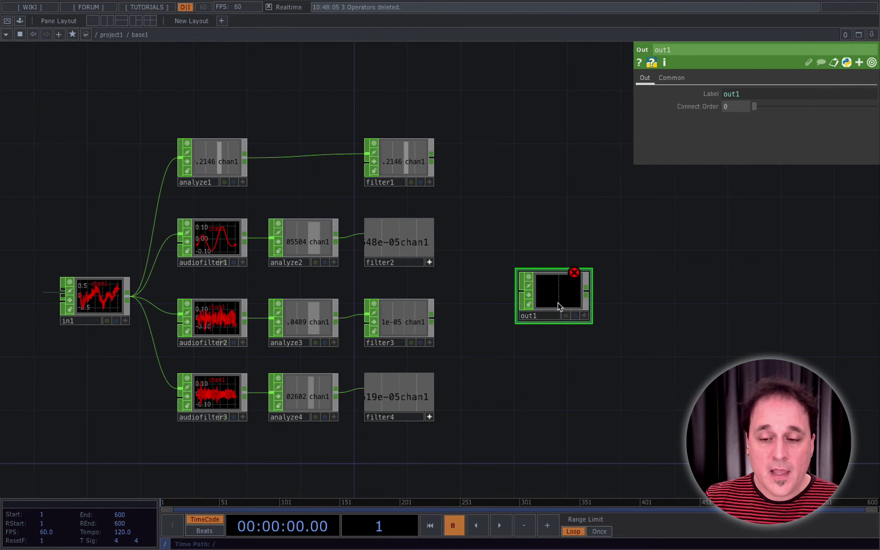
drag(558, 306, 581, 306)
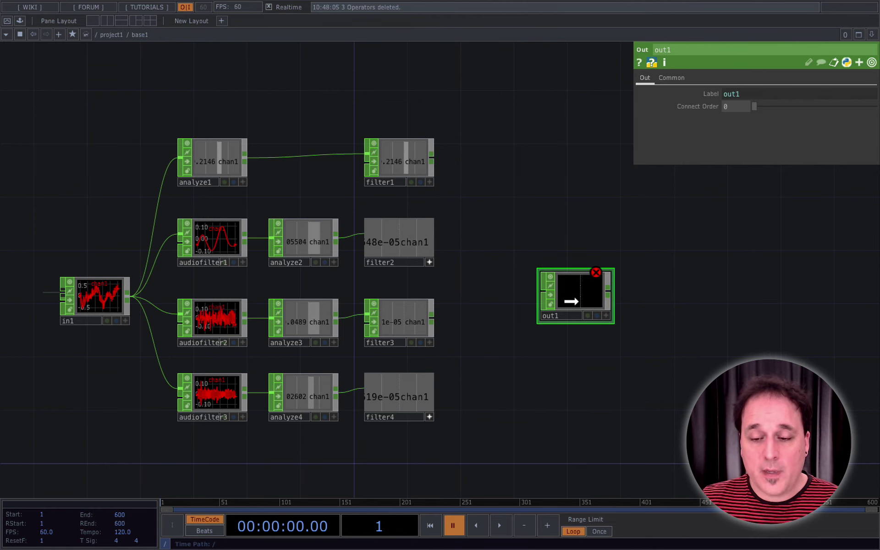
drag(571, 301, 597, 302)
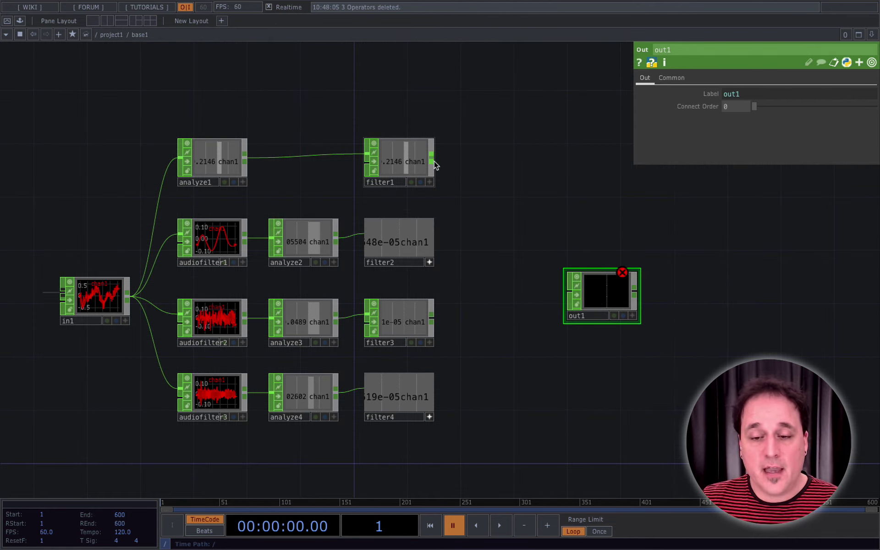
Add a Merge CHOP wired from filter1's output and place it between the filter operators and out1.
key(Tab)
text(merge)
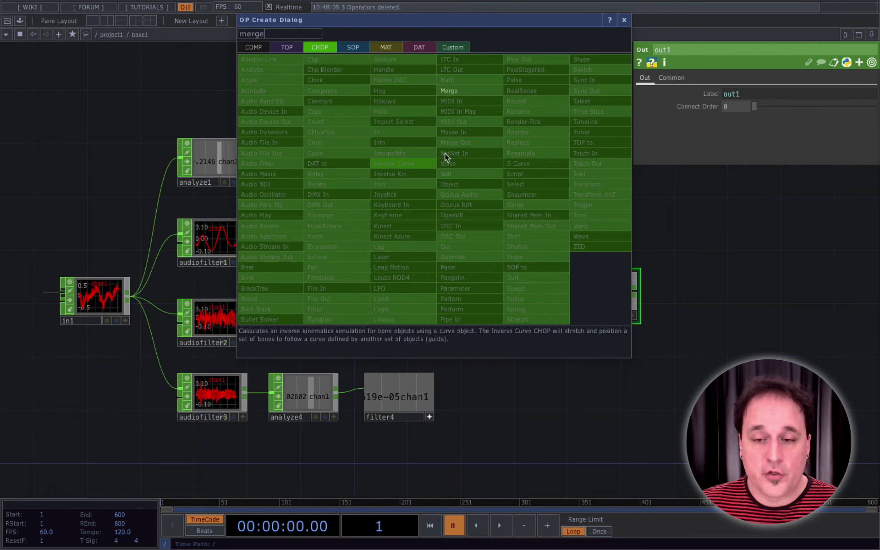
click(456, 91)
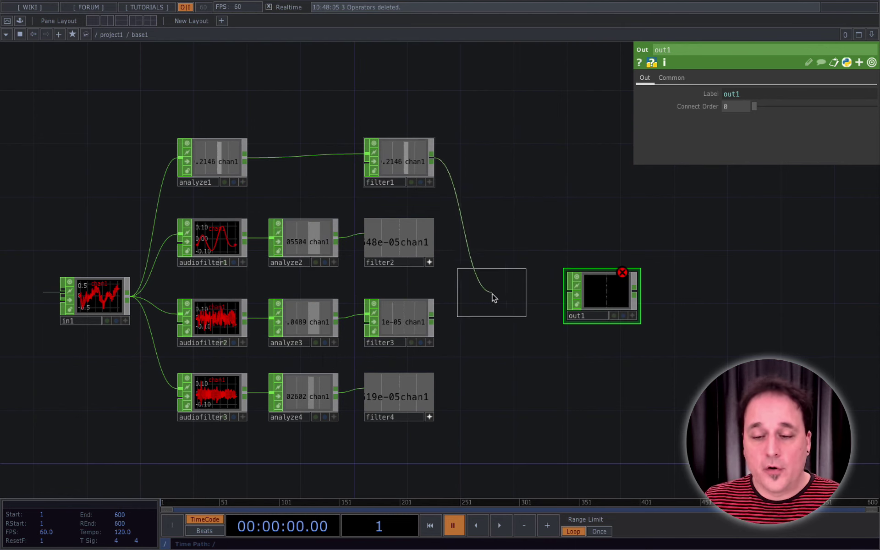
click(504, 297)
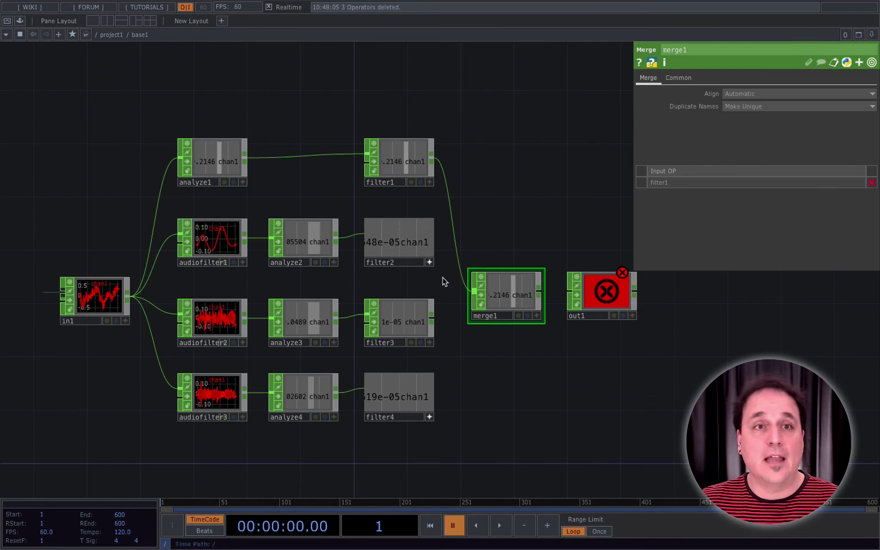
Wire filter2, filter3 and filter4 into merge1 as well, and connect merge1's output to out1.
scroll(442, 277, up, 1)
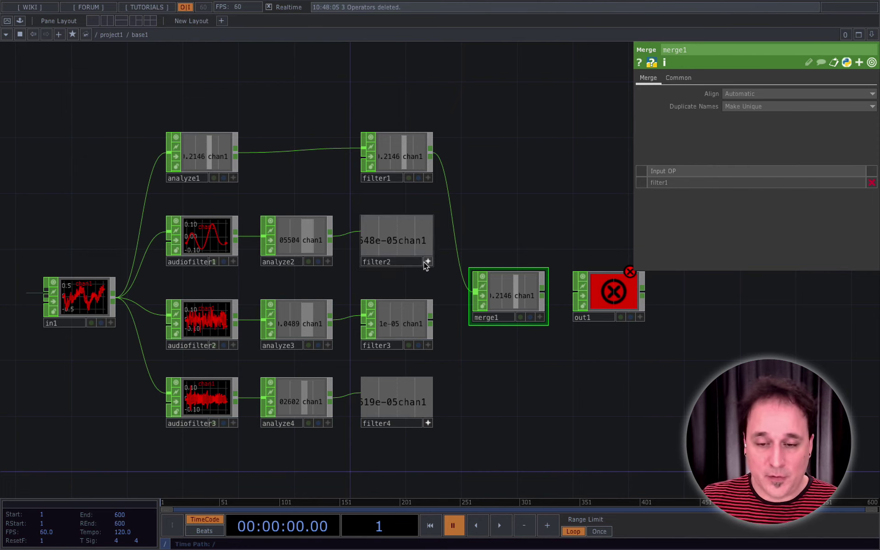
click(428, 262)
drag(431, 239, 476, 291)
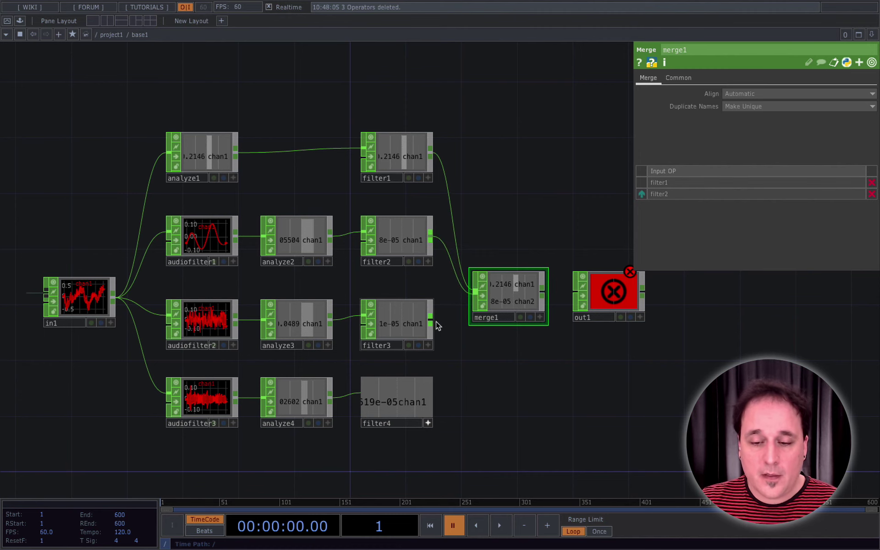
drag(431, 322, 476, 293)
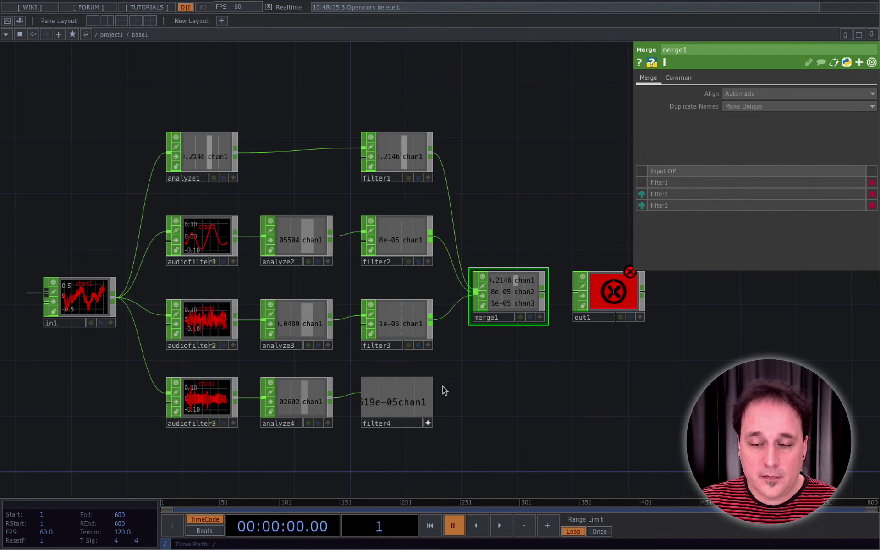
click(428, 423)
drag(431, 400, 472, 293)
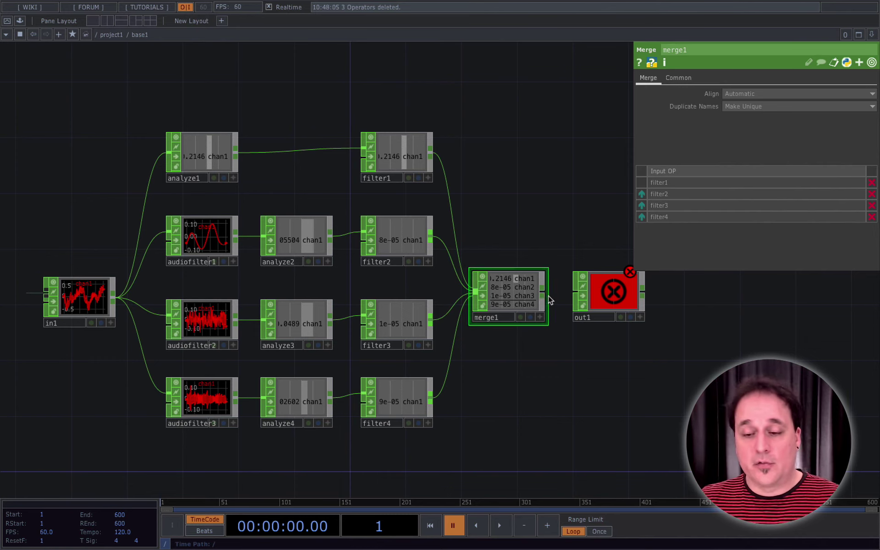
drag(551, 300, 579, 297)
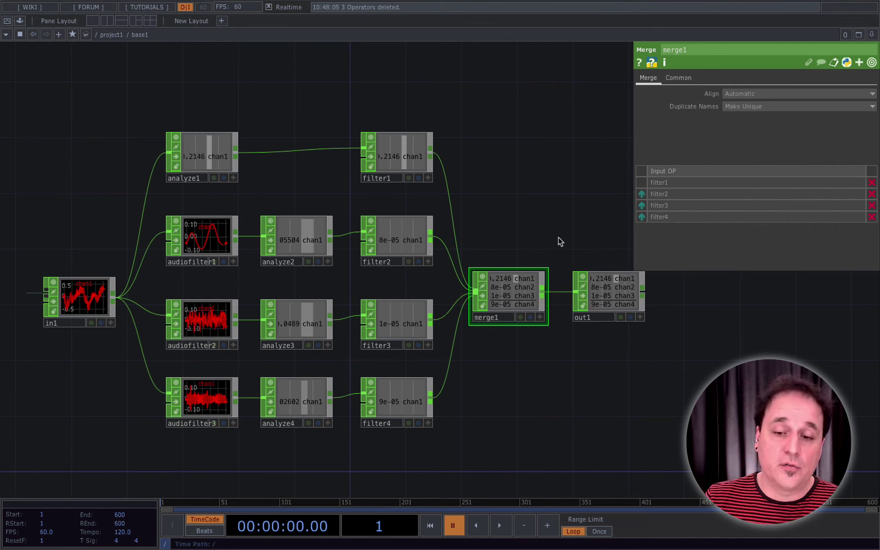
Return to the parent project1 network and move the math and circle operators farther from base1 to make room.
key(u)
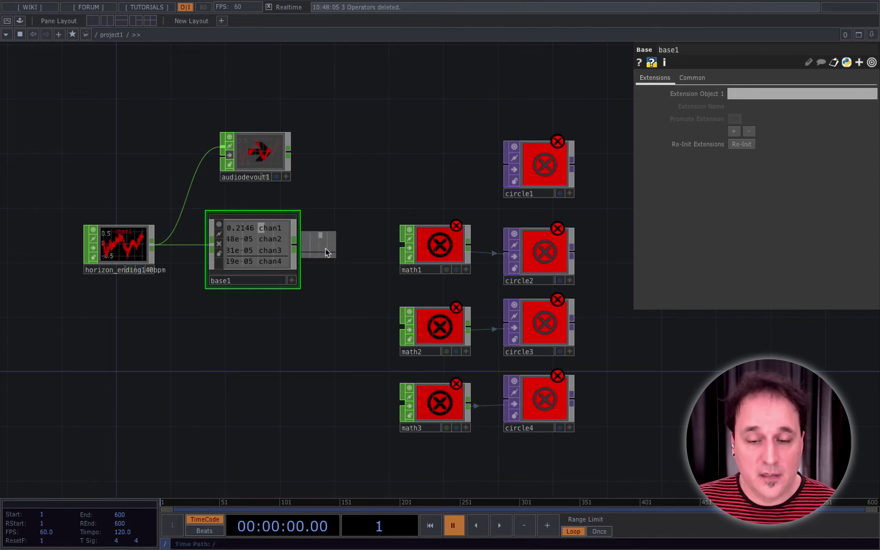
drag(396, 94, 561, 422)
drag(561, 422, 599, 422)
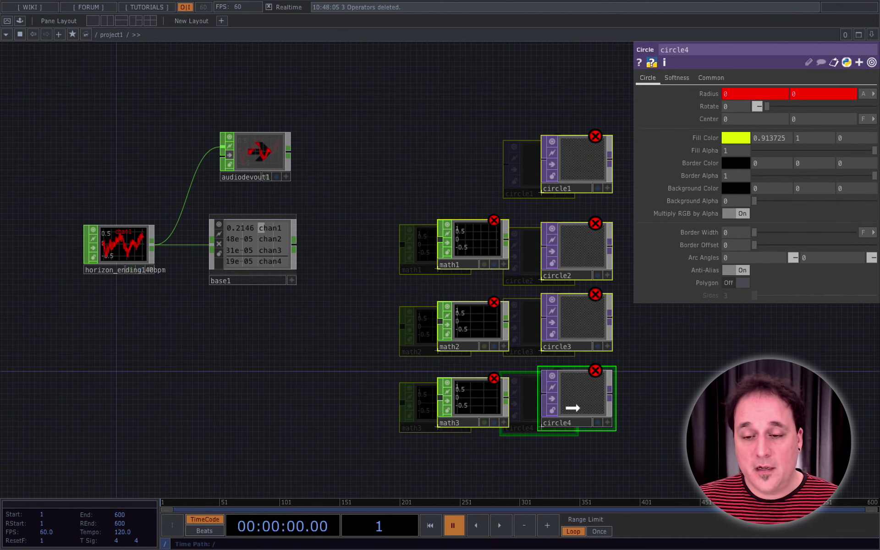
Add a Select CHOP fed by base1's output, place it level with circle1, and set its channel names to chan1.
right_click(301, 248)
text(sele)
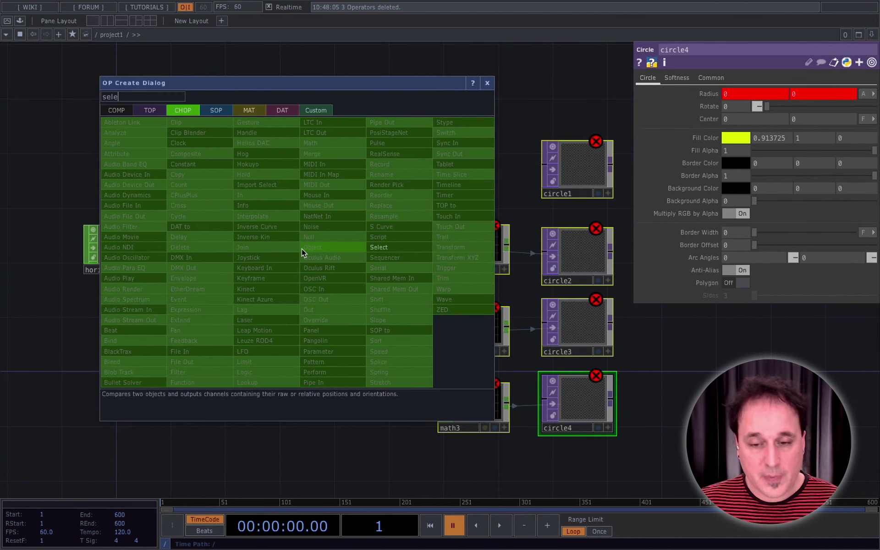
click(399, 249)
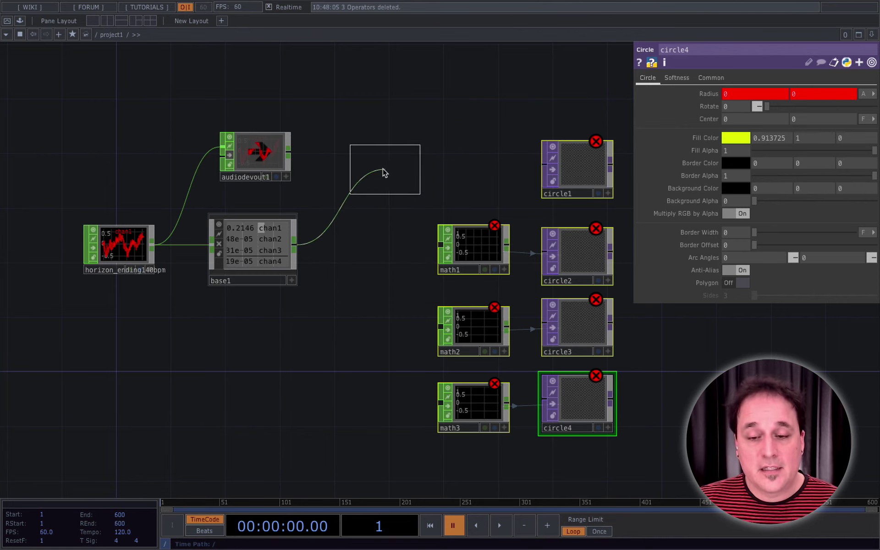
click(380, 169)
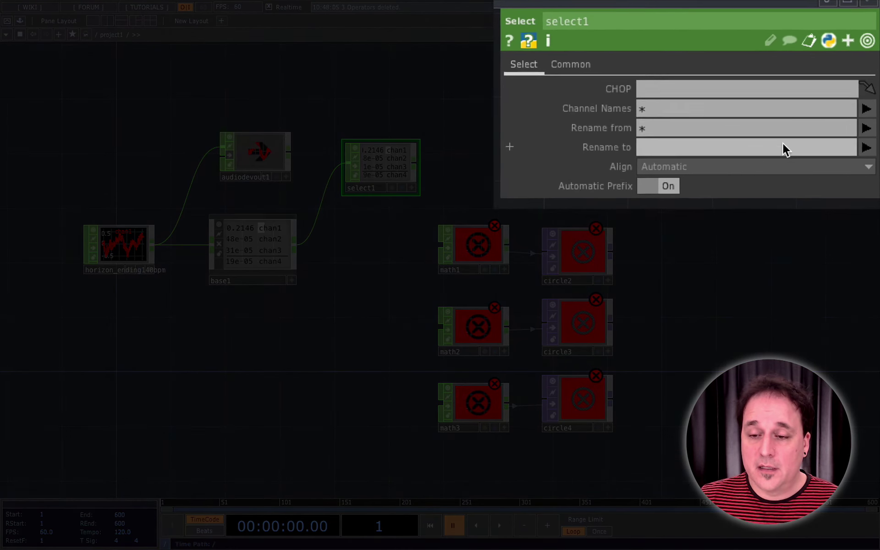
click(866, 113)
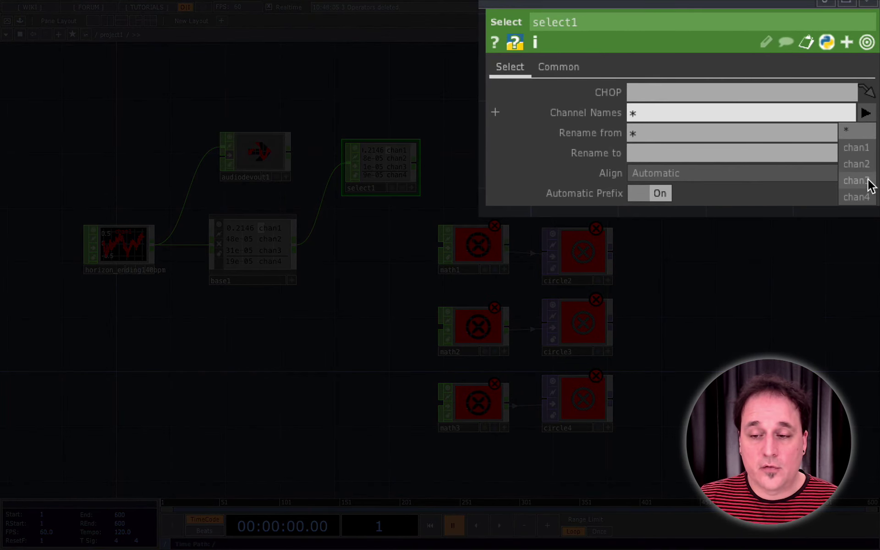
click(858, 150)
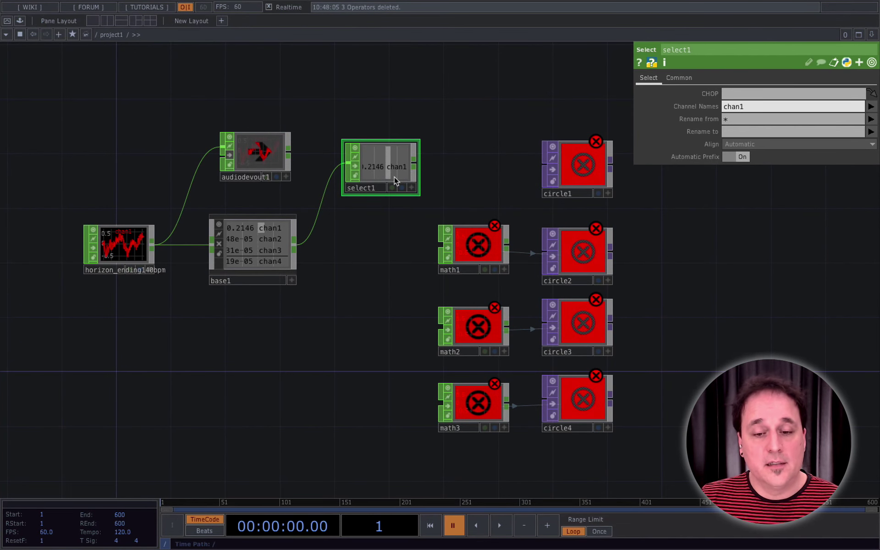
Link both radius values of circle1 to select1's chan1 as a CHOP Reference.
scroll(405, 183, down, 2)
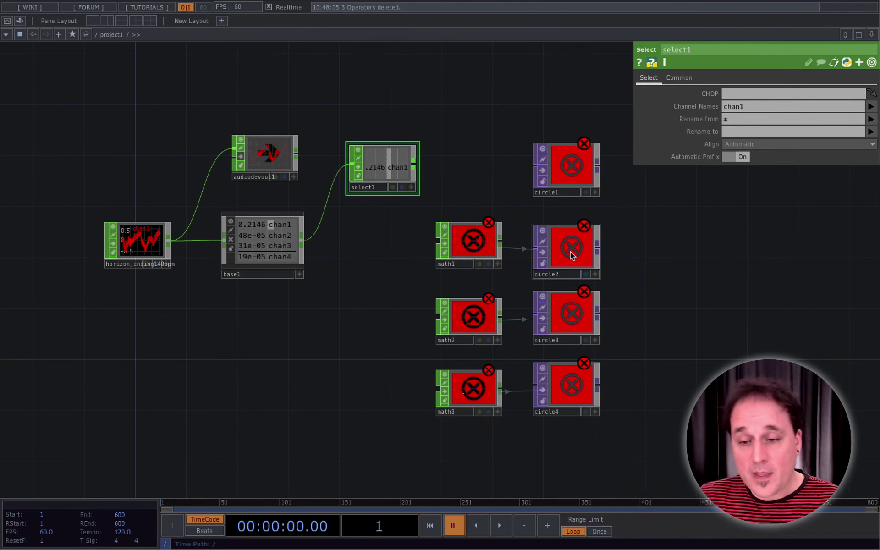
click(569, 175)
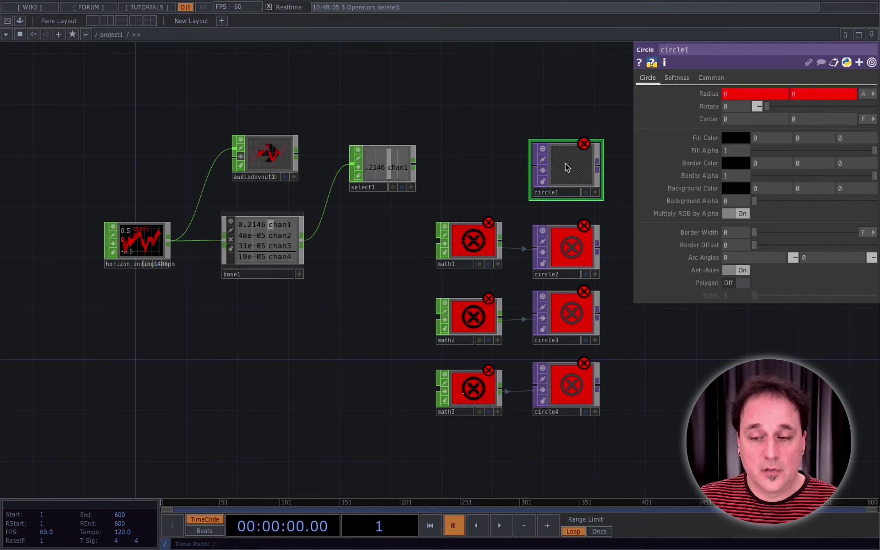
click(411, 188)
drag(387, 174, 712, 92)
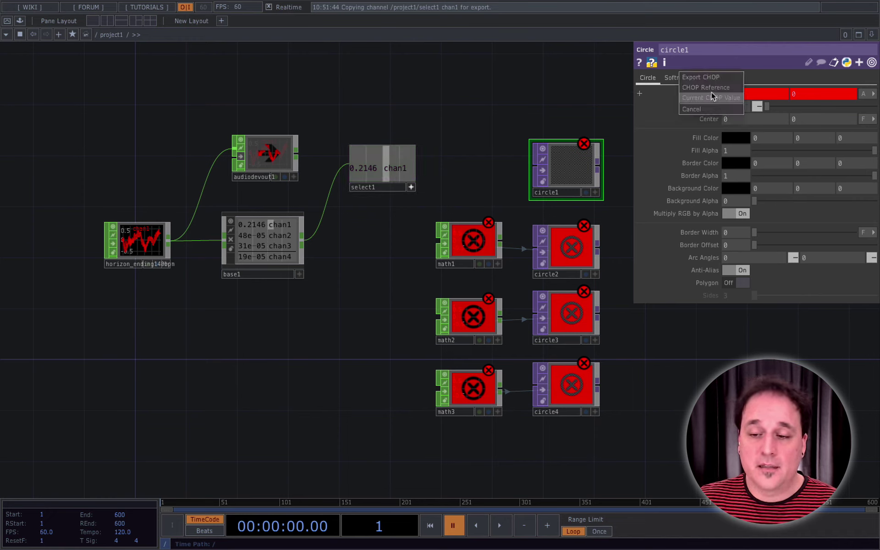
click(713, 89)
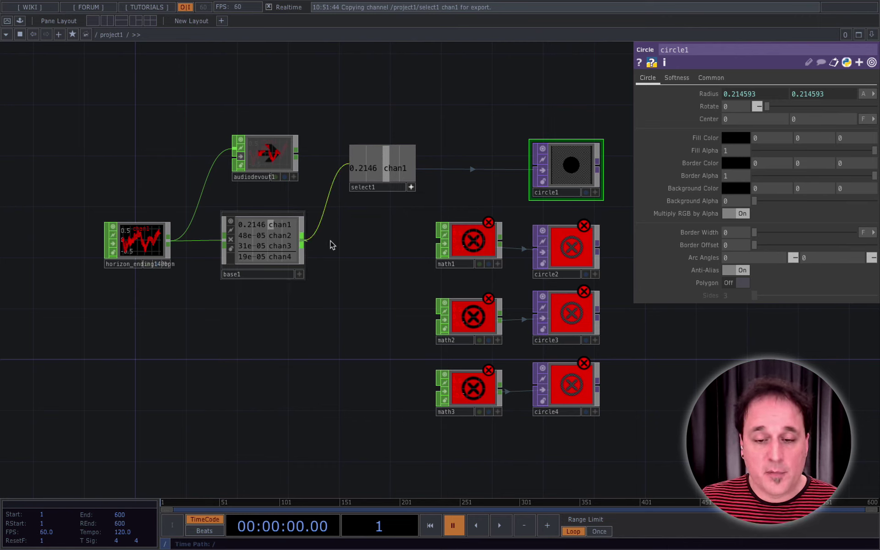
Wire base1's output to the inputs of math1, math2 and math3.
click(302, 239)
click(439, 240)
click(301, 240)
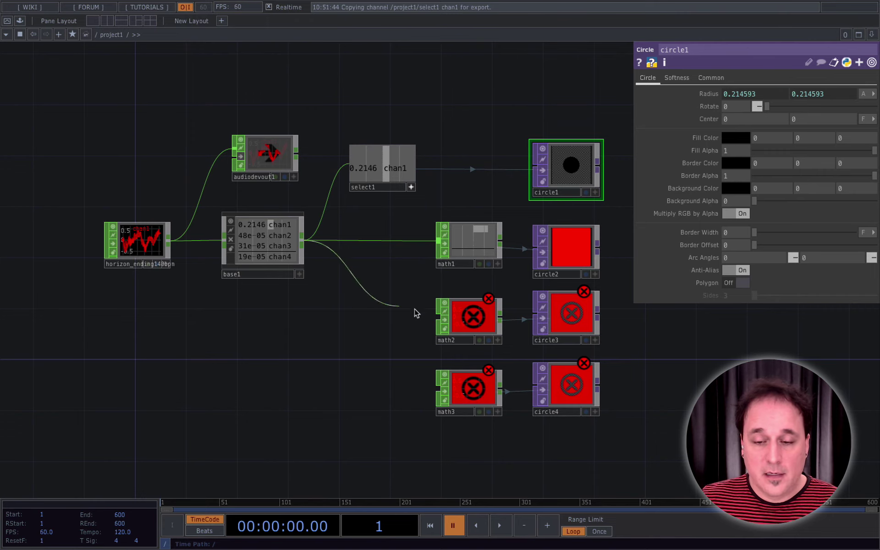
click(439, 316)
click(302, 242)
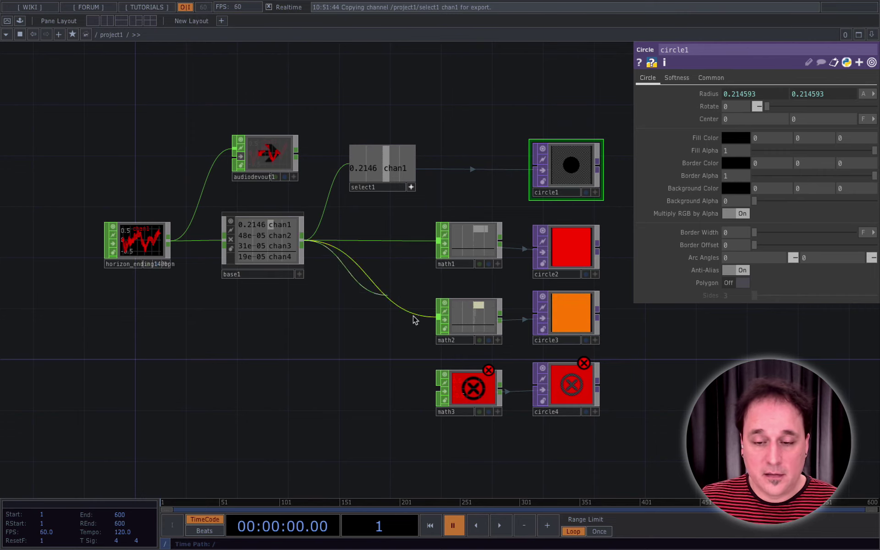
click(438, 388)
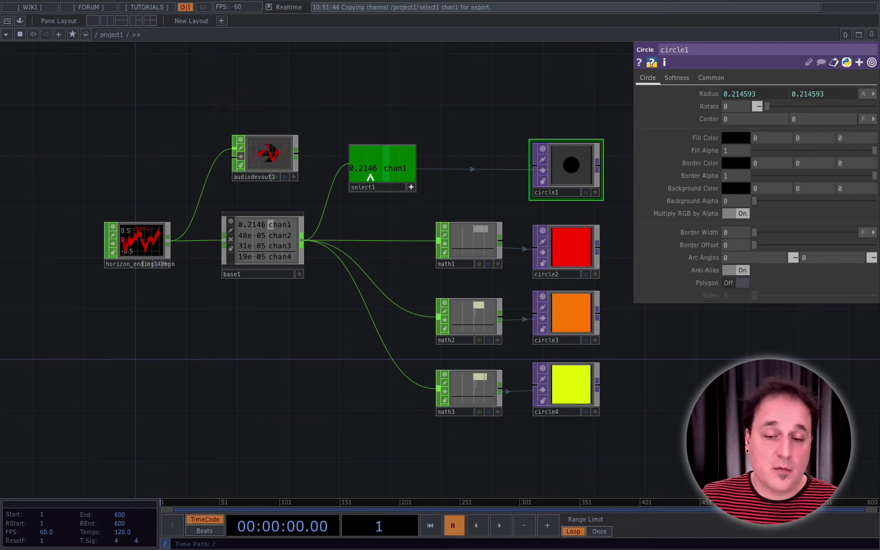
Insert a Select CHOP on the wire between base1 and math1, with its channel names set to chan2.
right_click(388, 240)
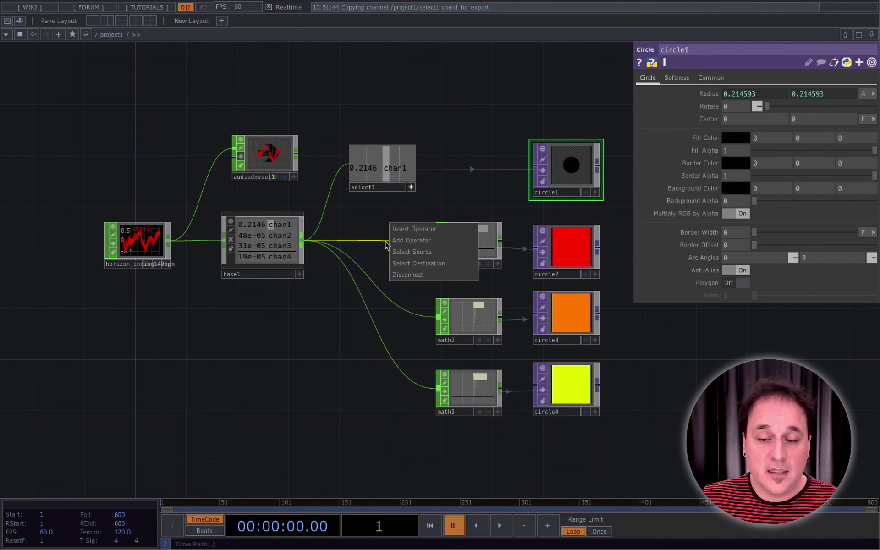
click(409, 242)
text(sele)
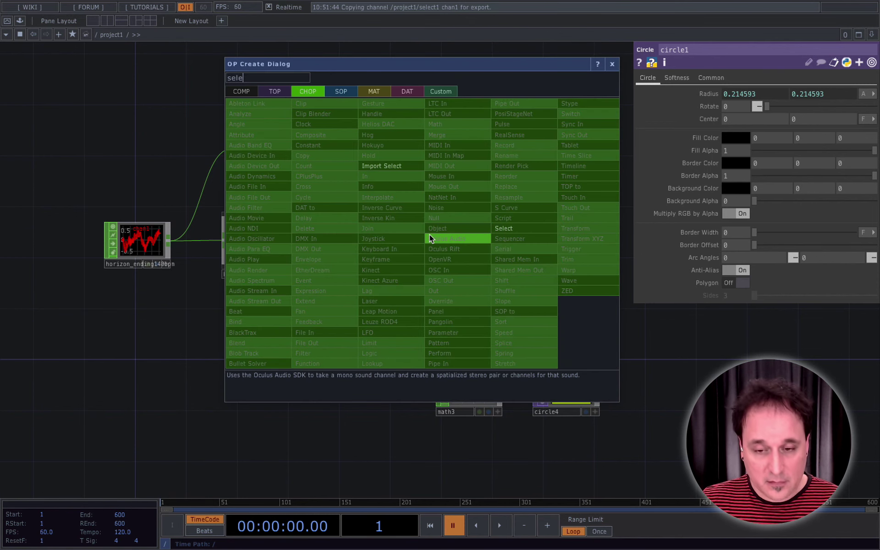
key(Return)
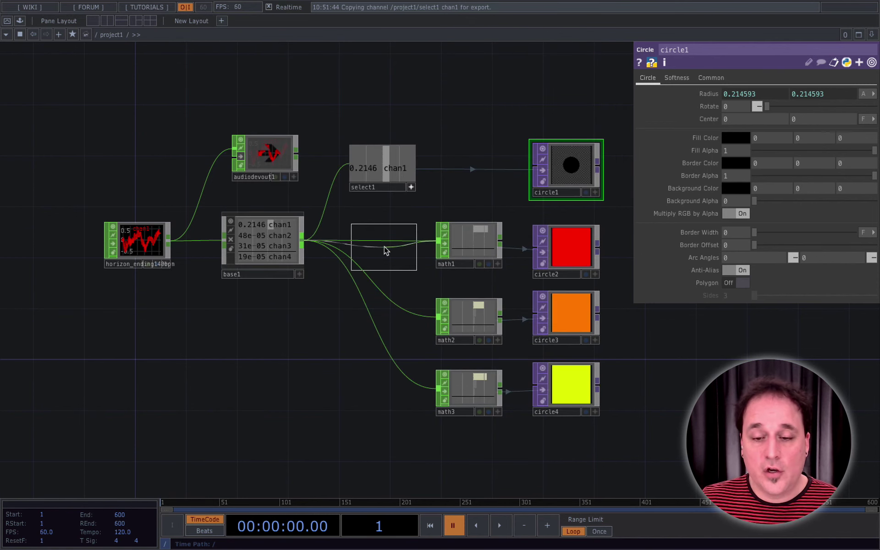
click(385, 246)
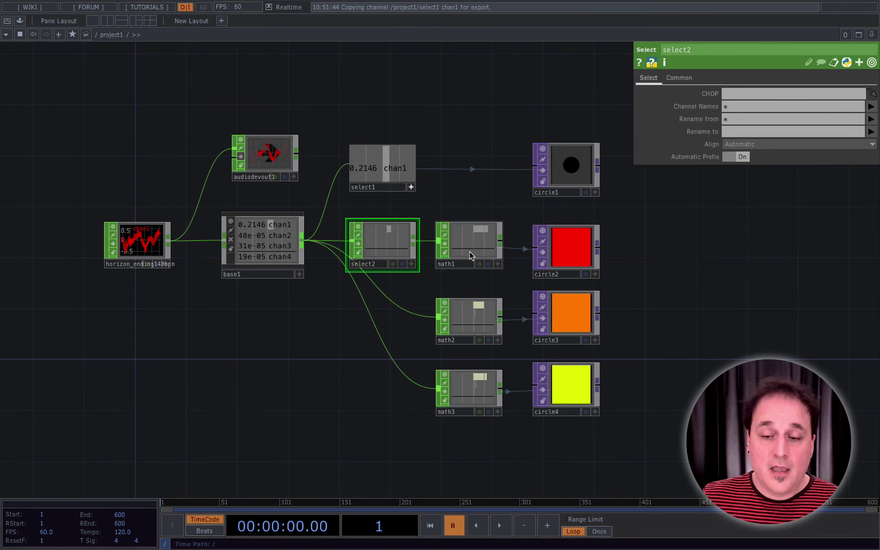
click(872, 107)
click(871, 138)
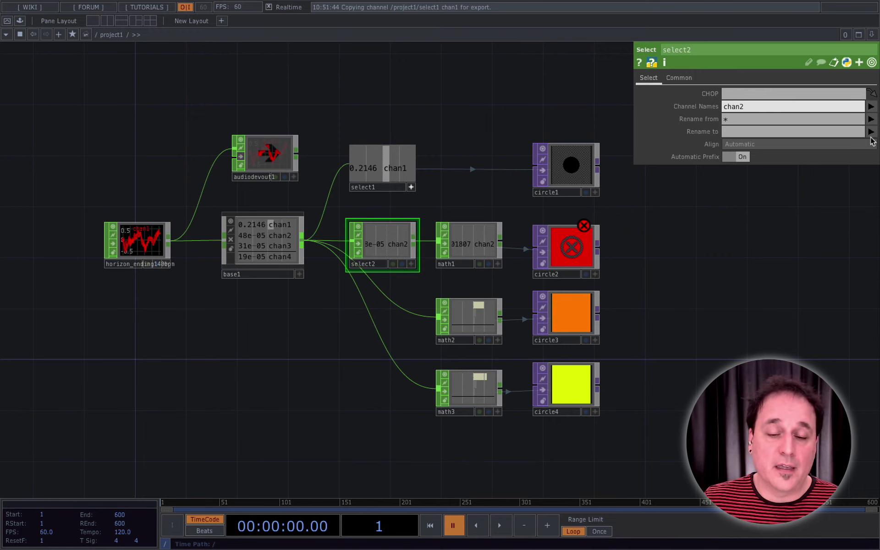
Insert a Select CHOP on the wire between base1 and math2, with its channel names set to chan3.
right_click(397, 309)
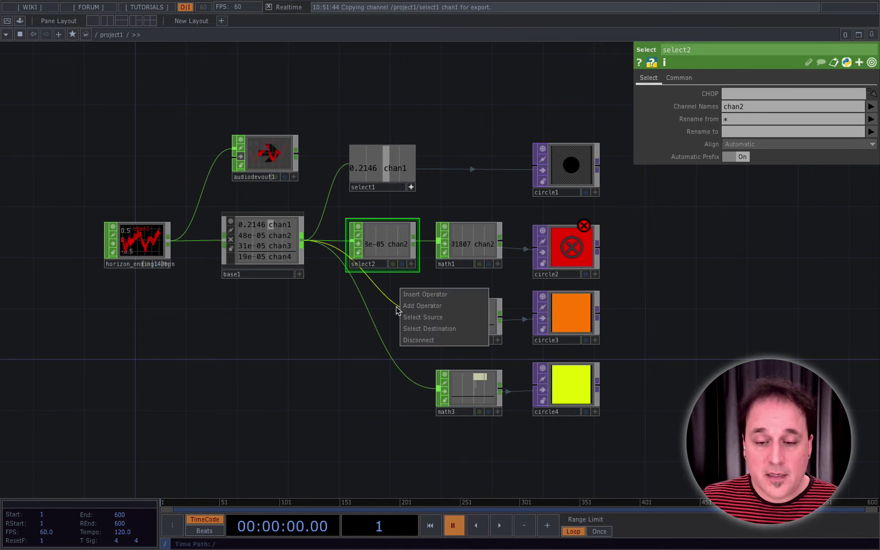
click(432, 304)
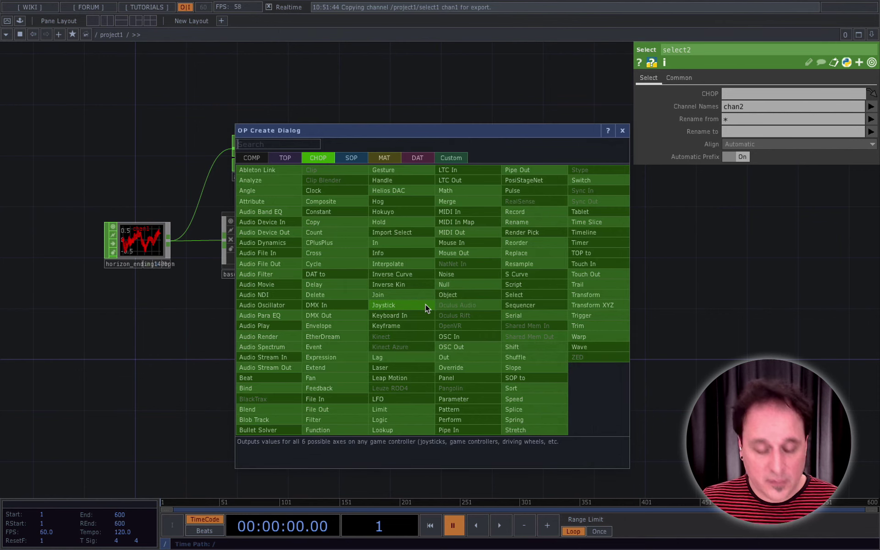
text(sele)
click(523, 294)
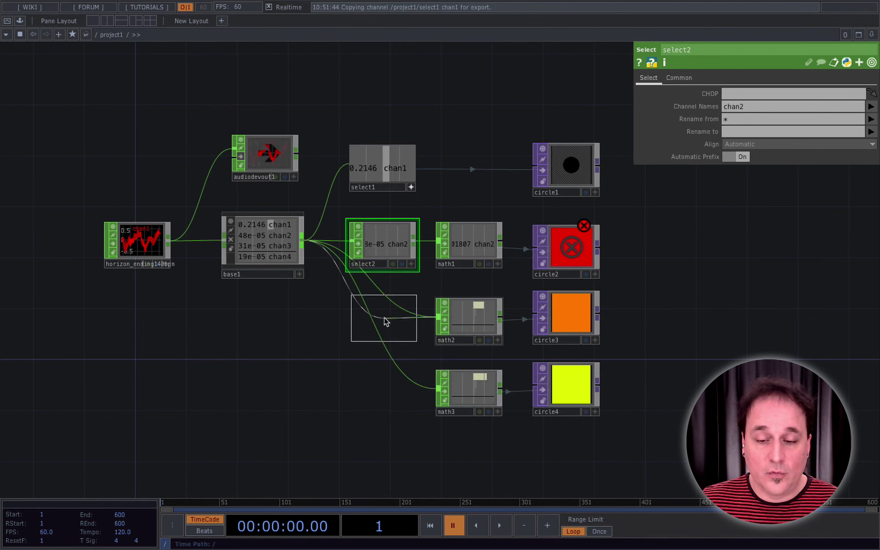
click(385, 321)
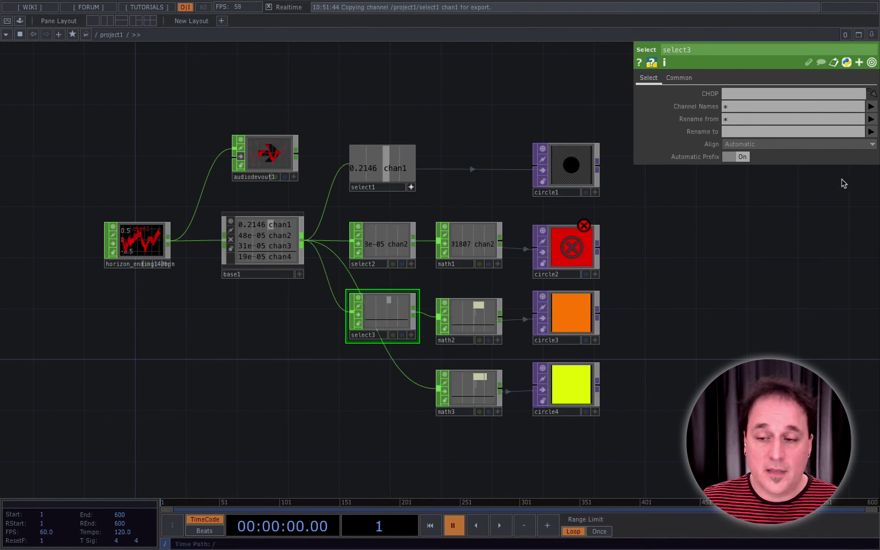
click(872, 107)
click(875, 148)
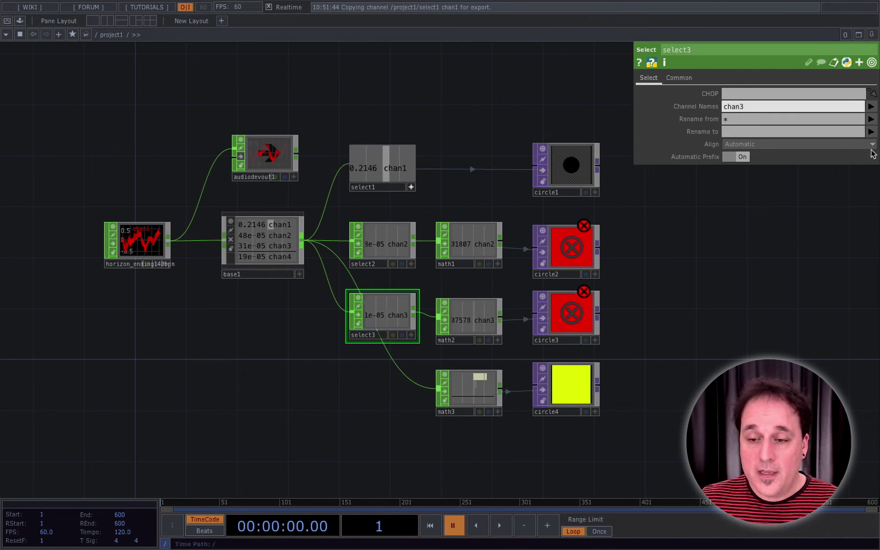
Insert a Select CHOP on the wire between base1 and math3, with its channel names set to chan4.
right_click(403, 376)
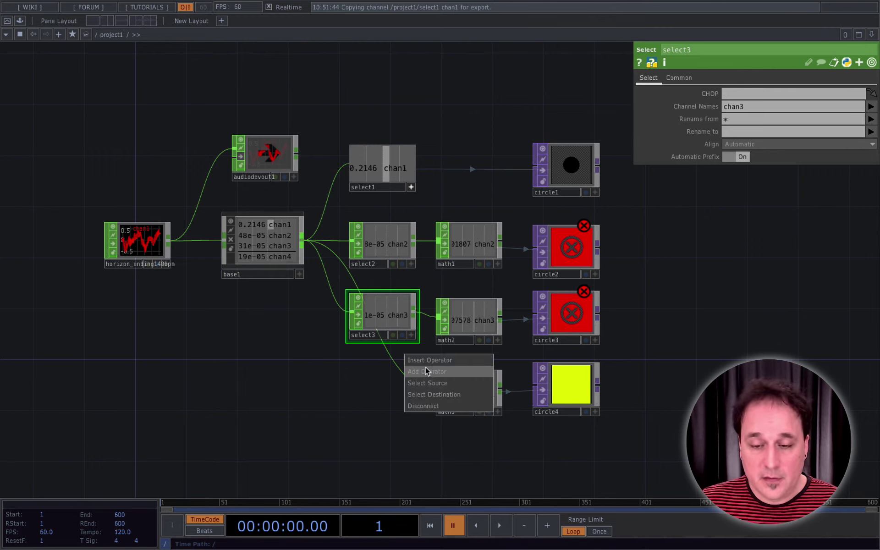
click(425, 362)
text(sele)
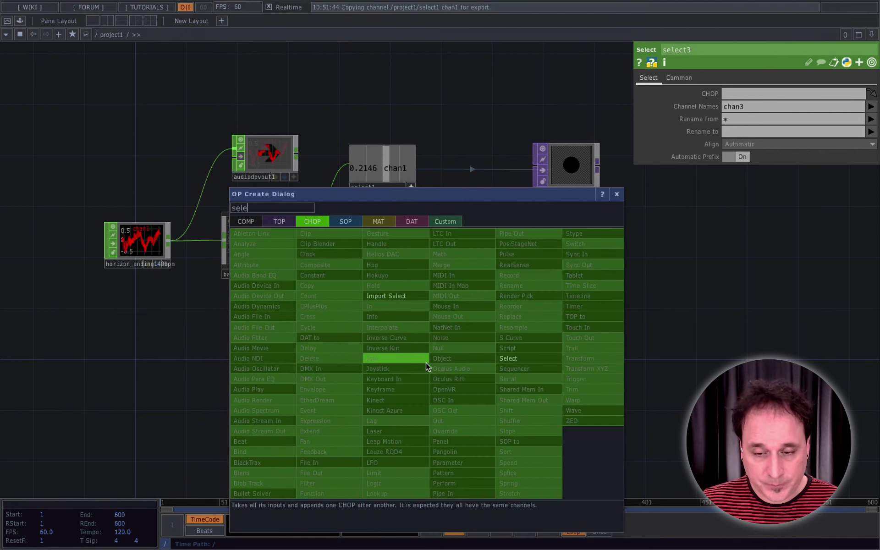
click(509, 358)
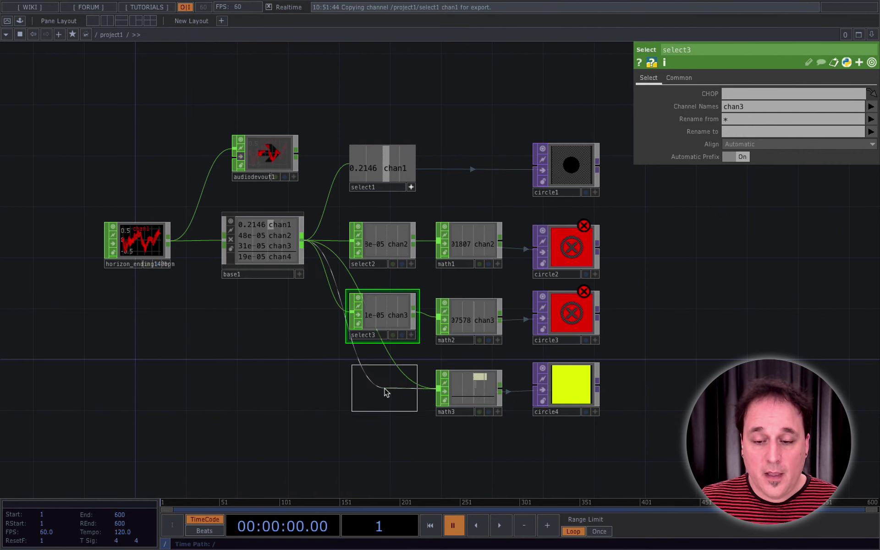
click(384, 389)
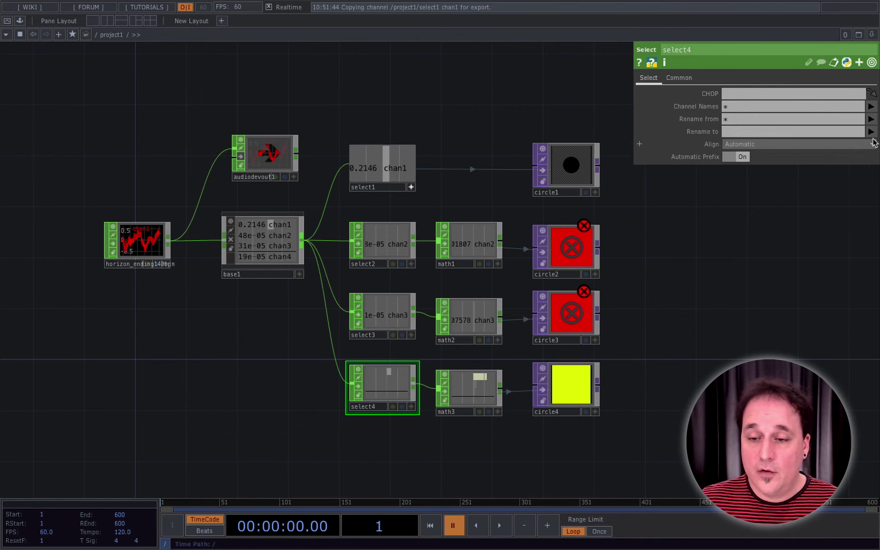
click(871, 106)
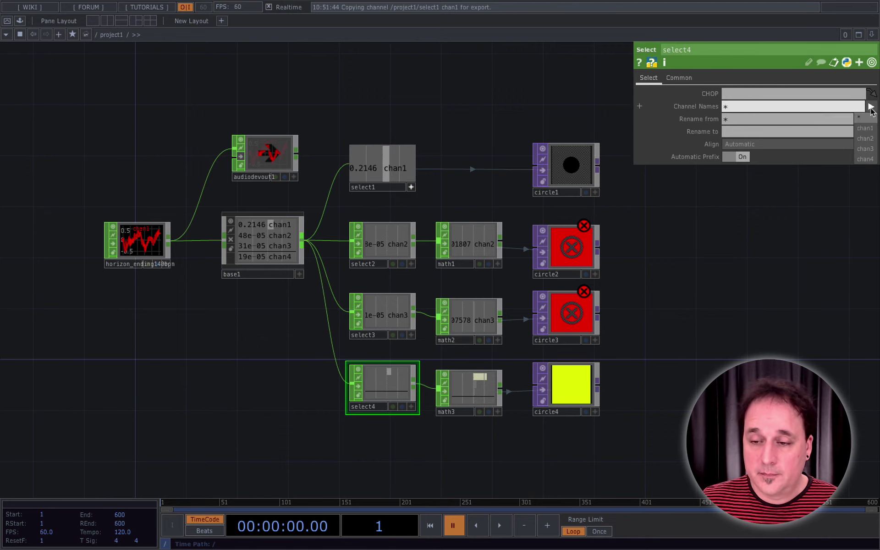
click(865, 159)
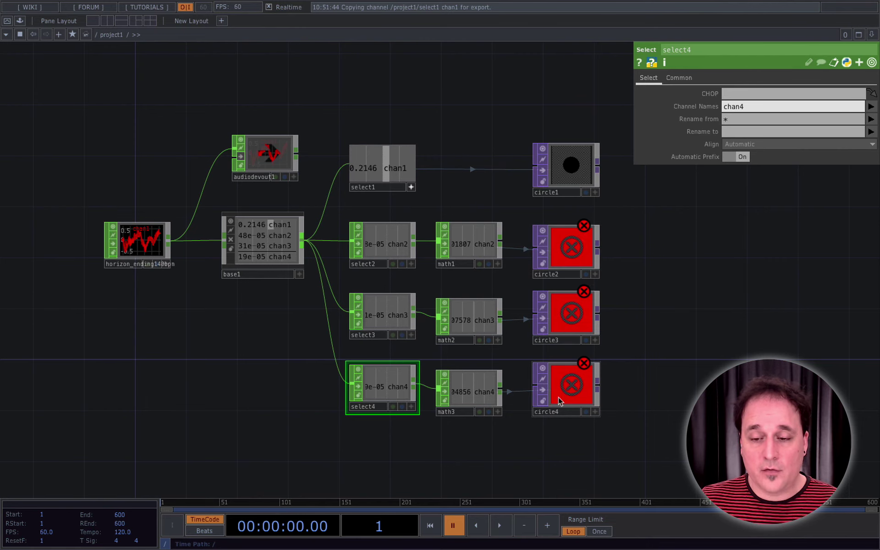
Check circle2's error information and change both of its radius expressions to op('math1')['chan2'].
key(h)
scroll(570, 273, up, 2)
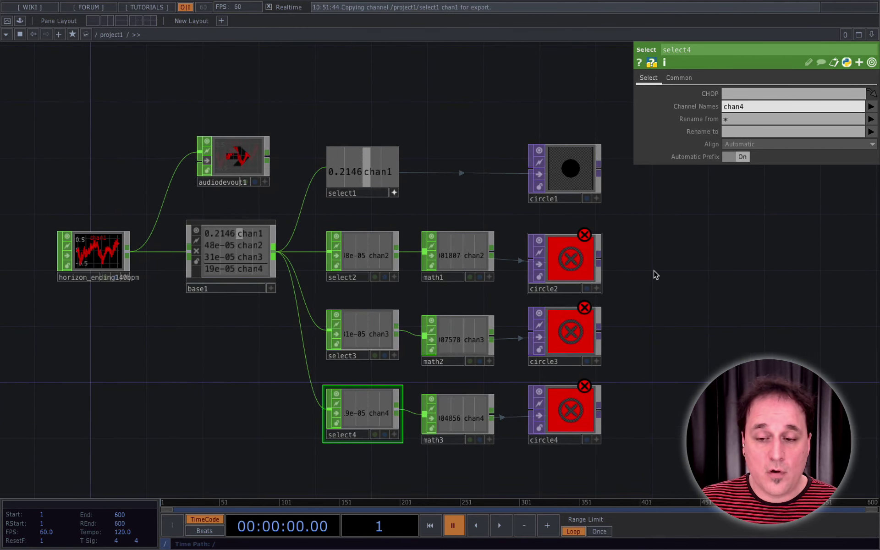
drag(679, 277, 661, 257)
click(559, 243)
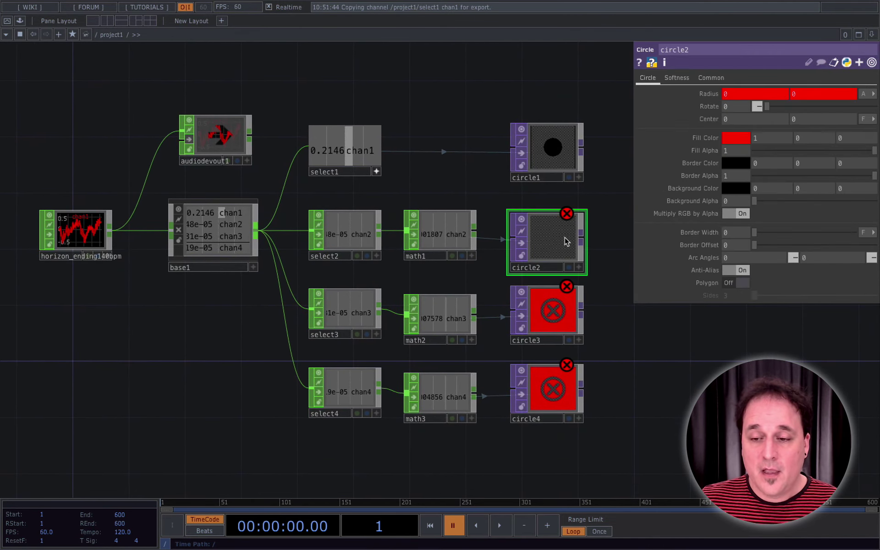
middle_click(568, 223)
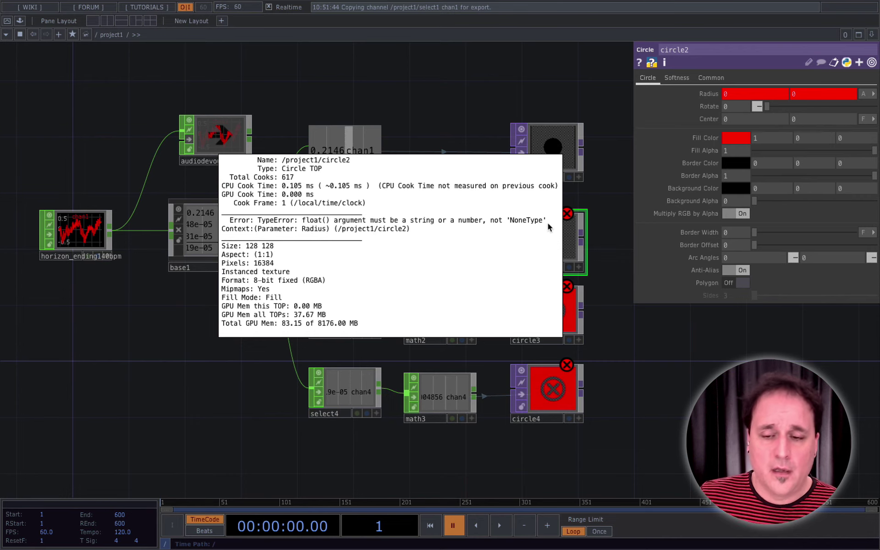
click(605, 238)
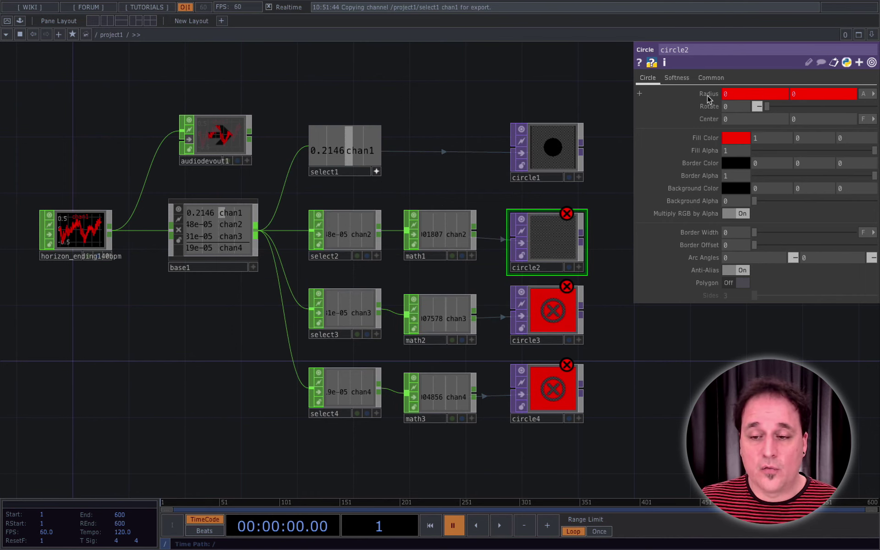
click(640, 94)
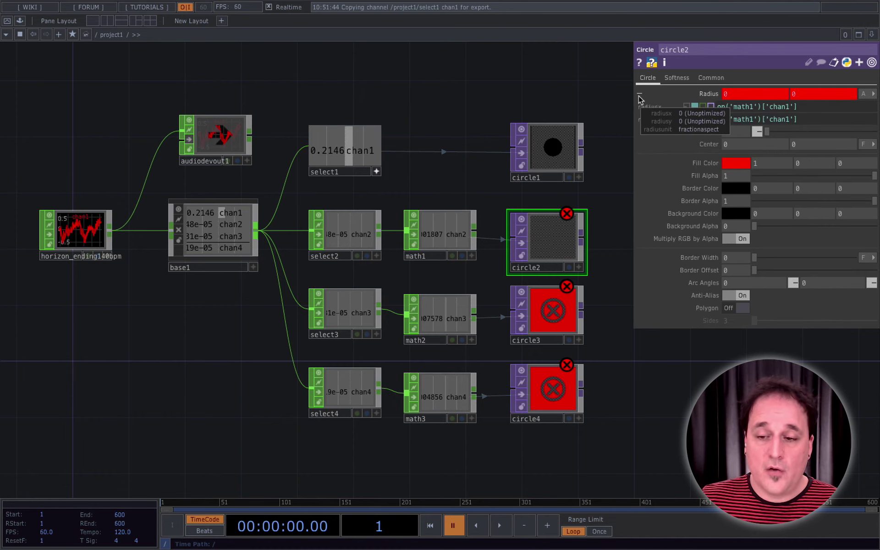
mouse_move(739, 119)
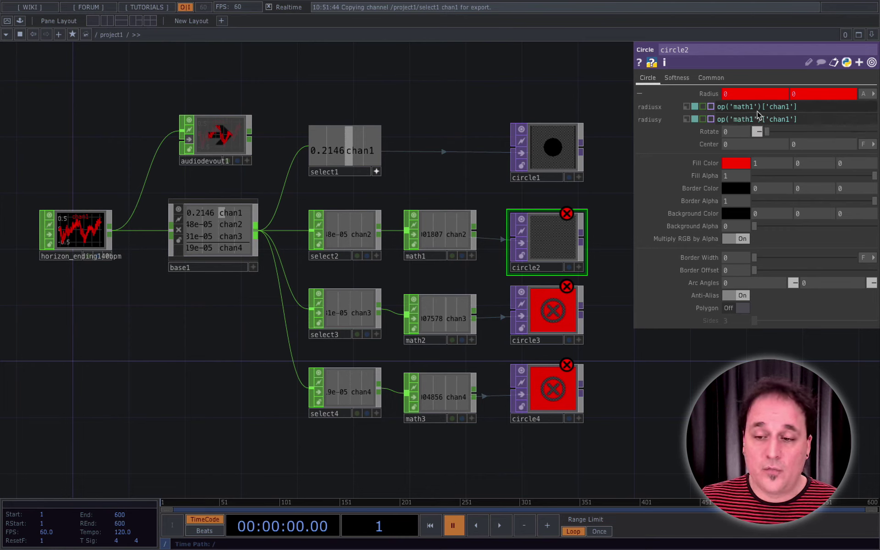
mouse_move(775, 114)
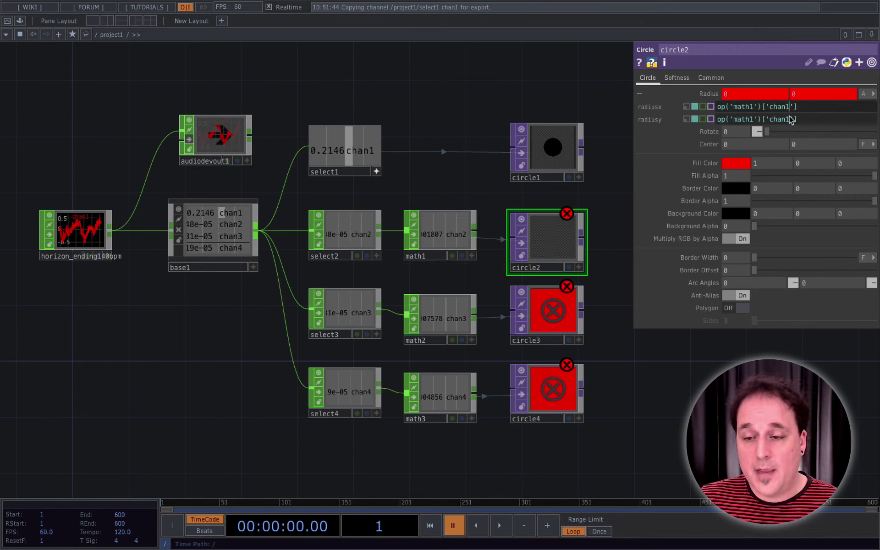
key(BackSpace)
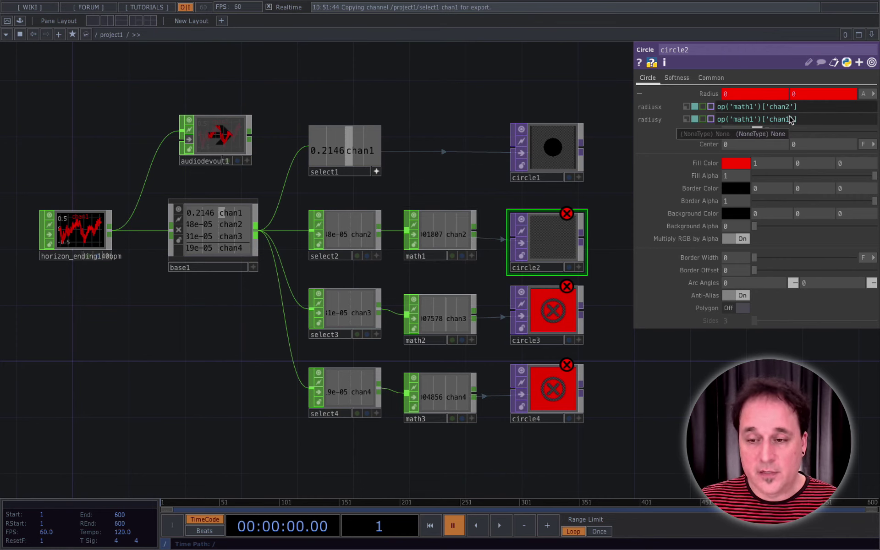
text(2)
click(791, 119)
text(2)
key(Return)
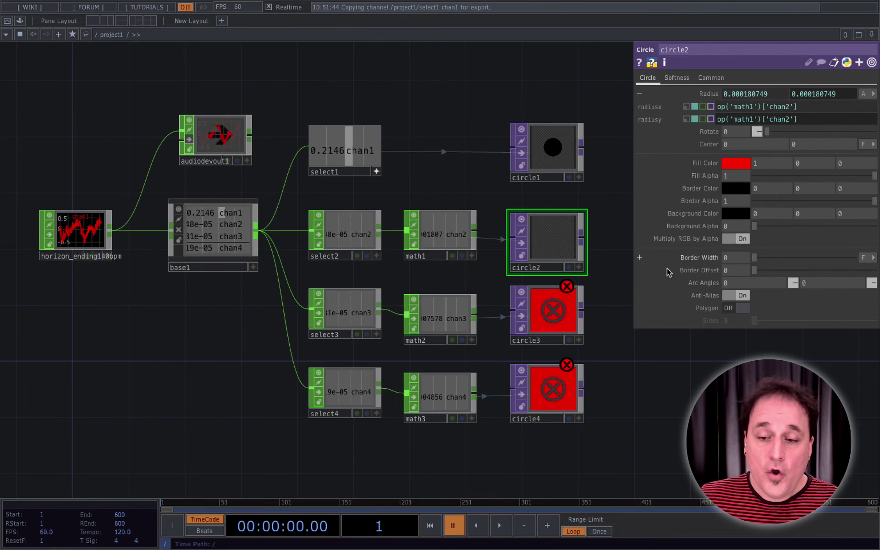
Link circle3's radius X and Y to math2's chan3 channel as a CHOP Reference.
click(563, 309)
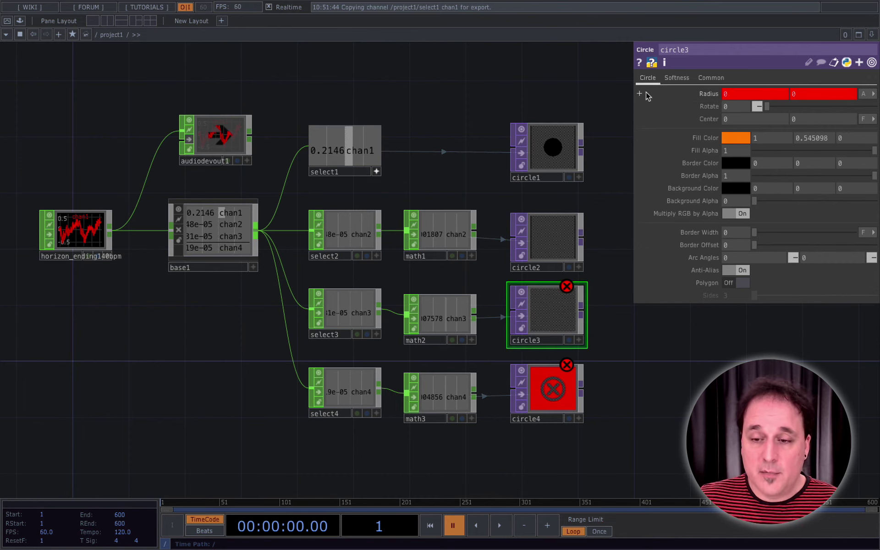
click(640, 94)
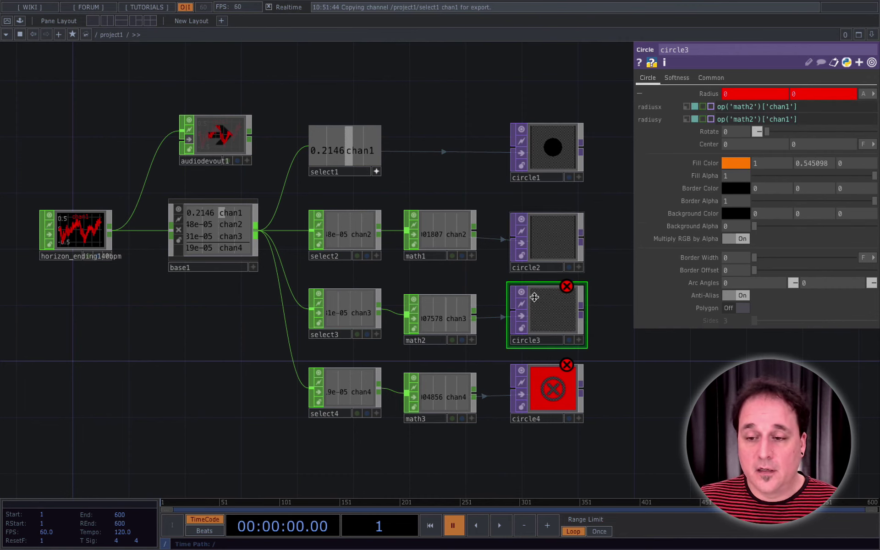
click(471, 340)
drag(450, 323, 708, 93)
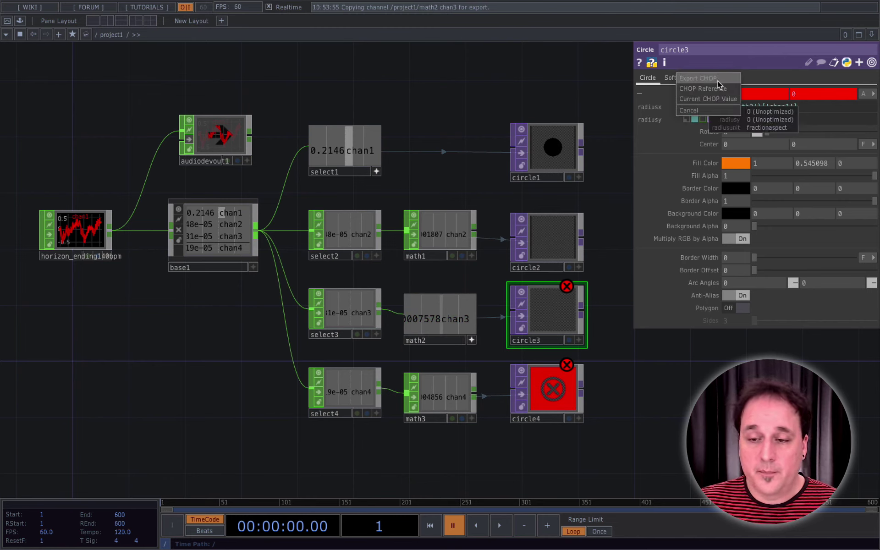
click(717, 88)
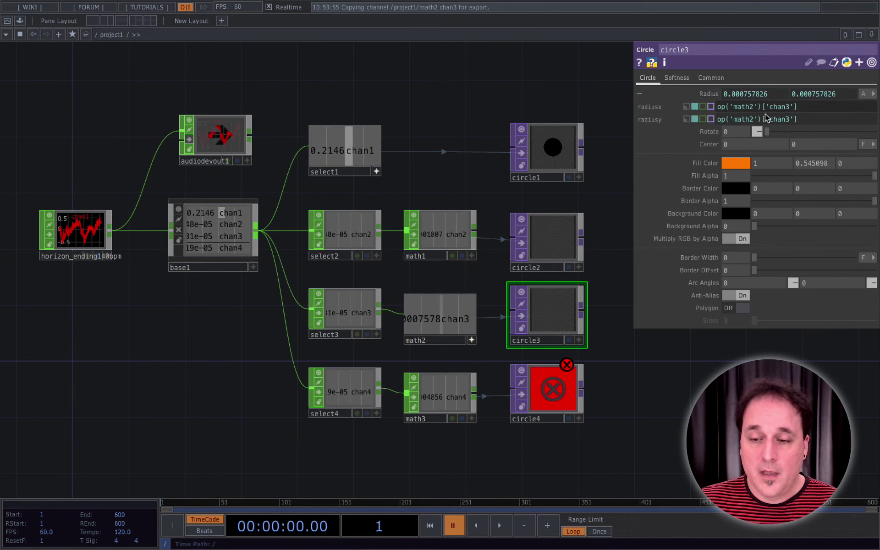
Link circle4's radius X and Y to math3's chan4 channel as a CHOP Reference.
click(528, 392)
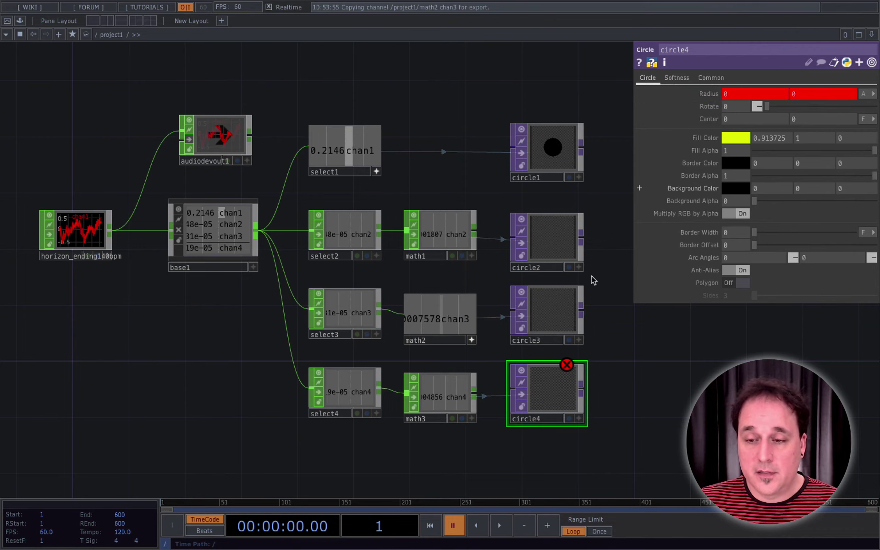
click(455, 401)
drag(456, 401, 689, 95)
click(697, 87)
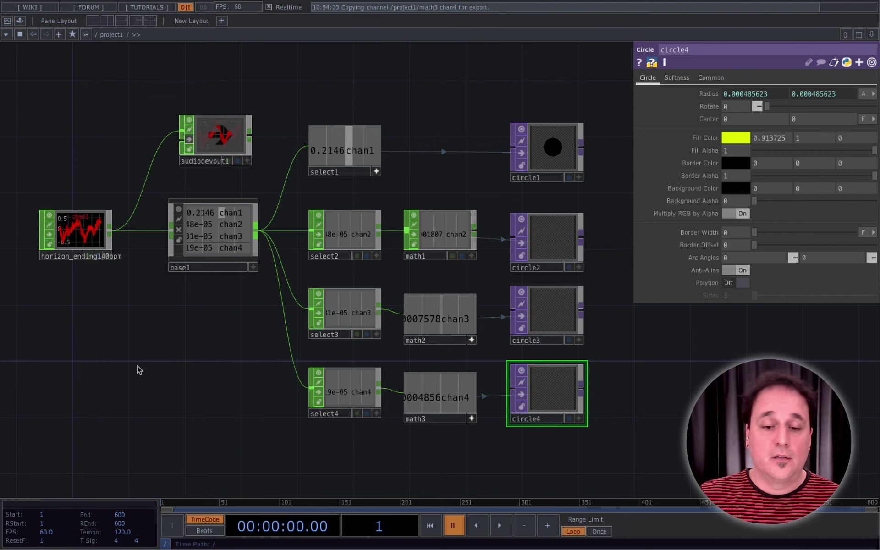
Play the timeline to check the circles' reaction to the audio, and review the network inside base1.
click(219, 243)
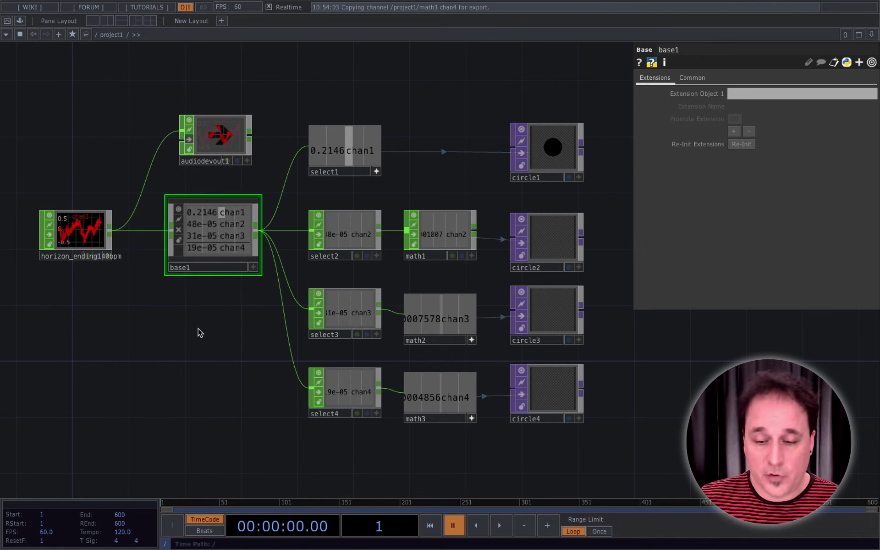
click(501, 527)
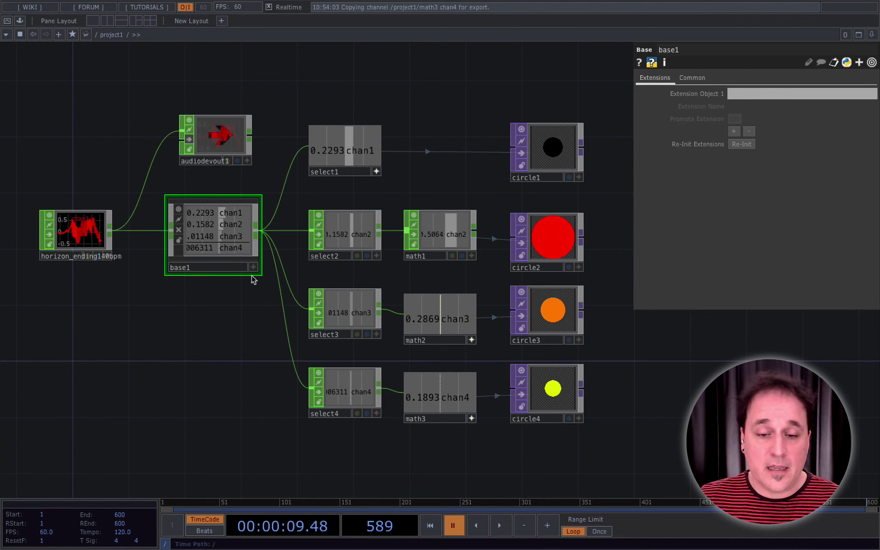
double_click(212, 241)
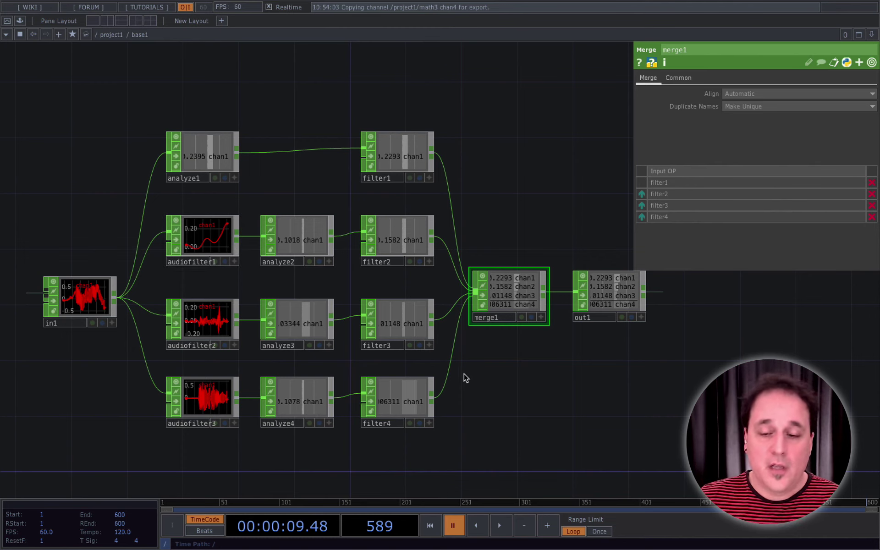
key(u)
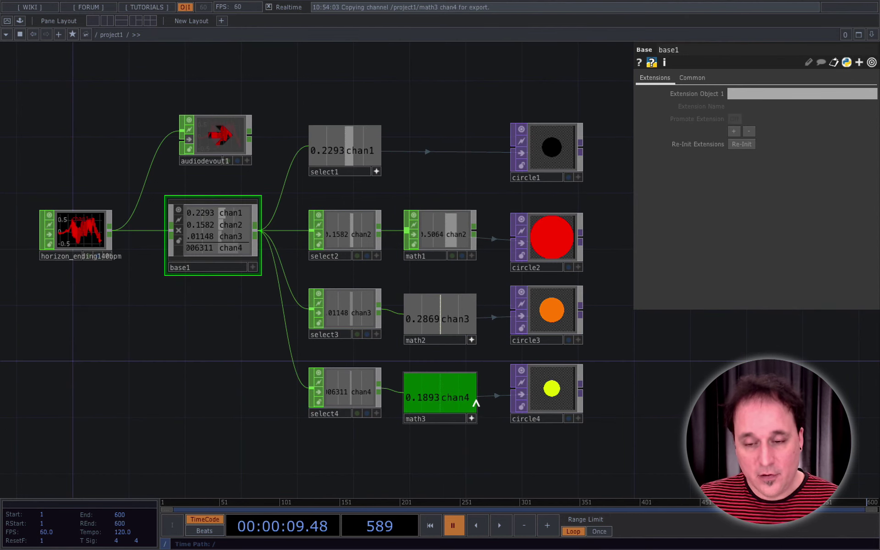
With the timeline playing, set Multiply to 2 on math1 and to 10 on math2.
click(448, 237)
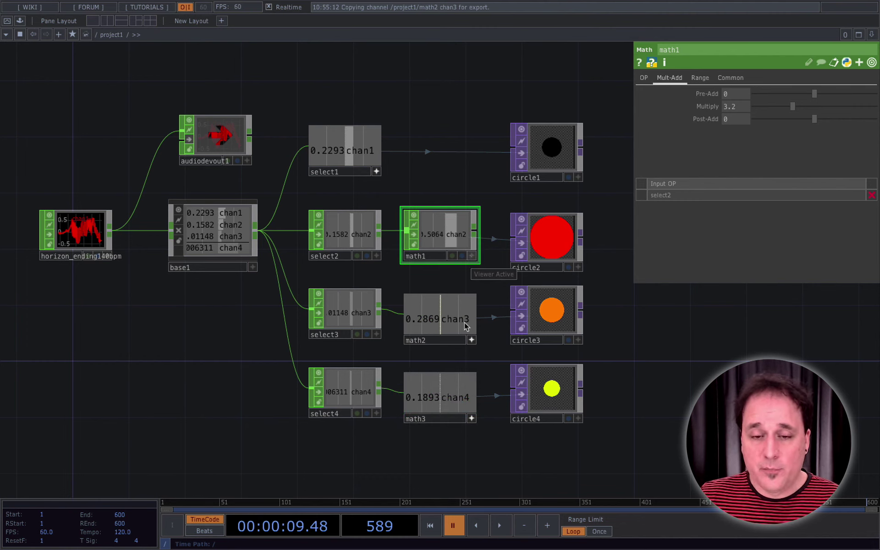
click(499, 526)
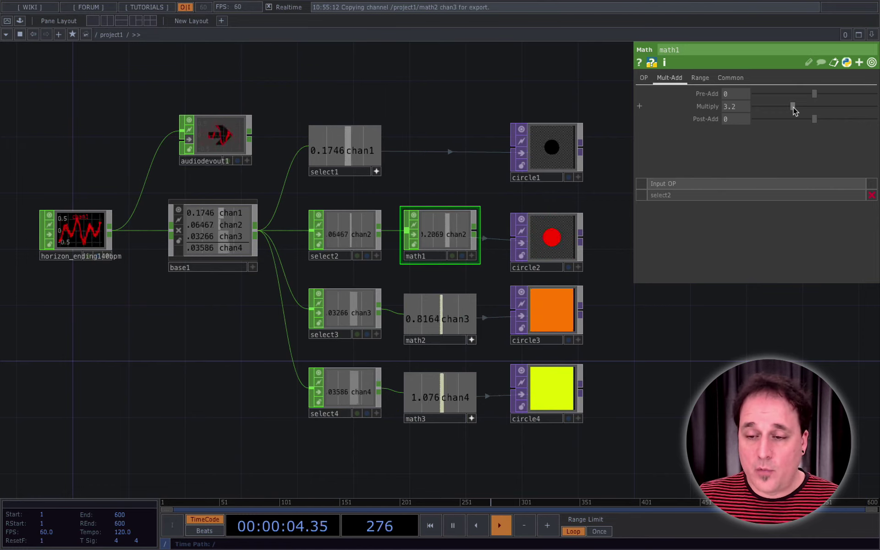
drag(792, 107, 703, 107)
text(2)
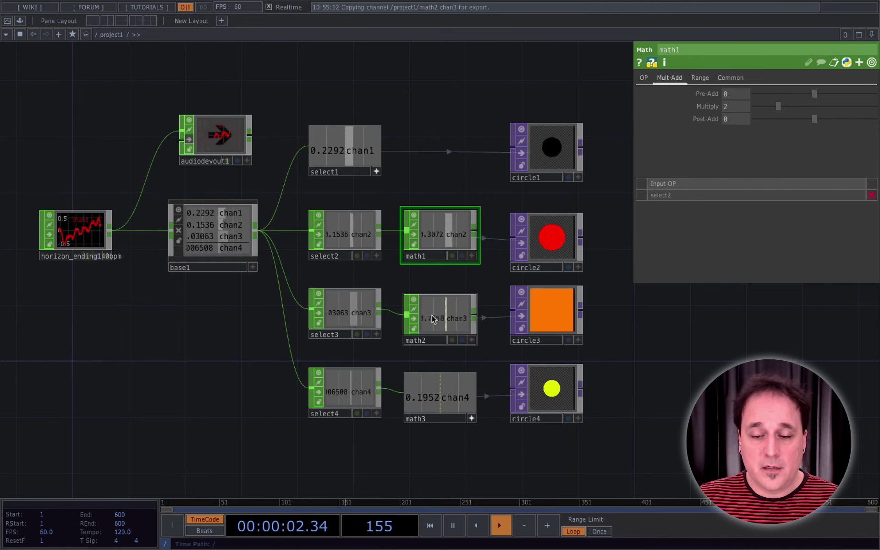
click(467, 316)
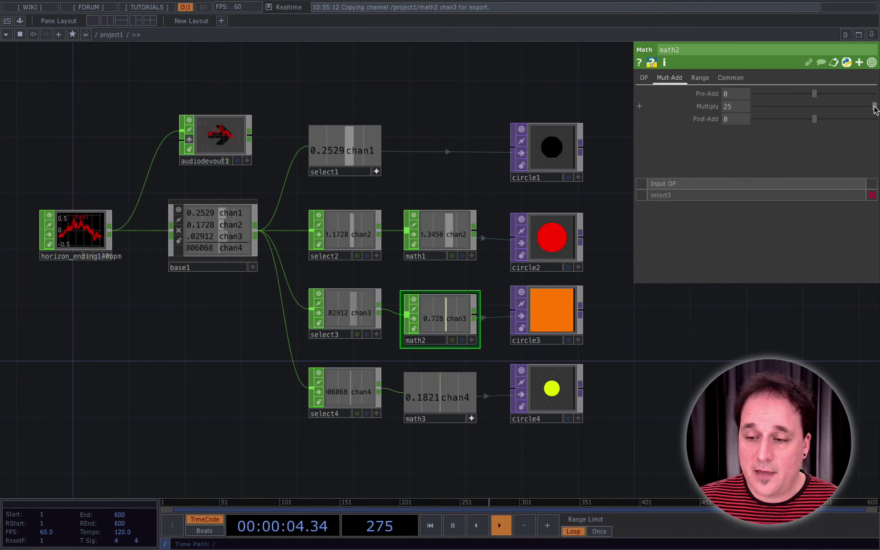
mouse_move(877, 106)
mouse_down()
mouse_move(839, 110)
mouse_move(877, 108)
mouse_up()
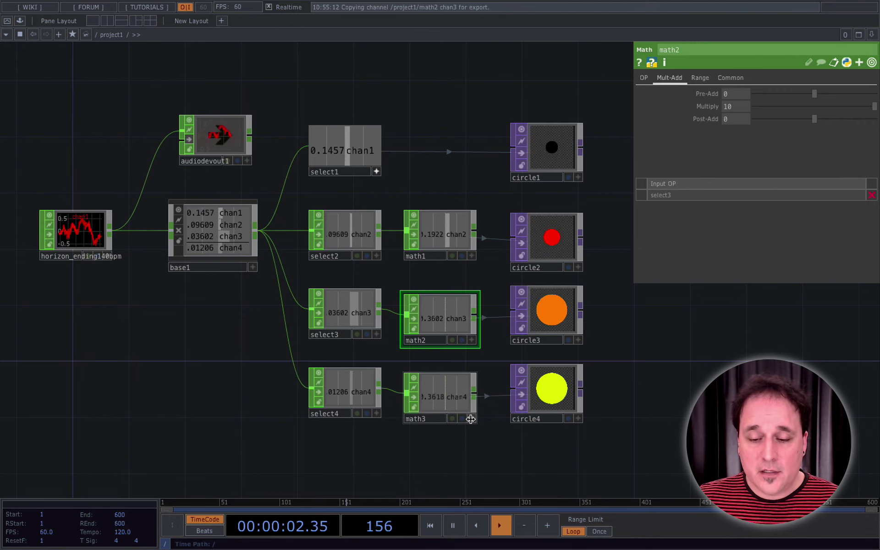
Set Multiply to 8 on math3 and save the project with playback paused.
click(471, 415)
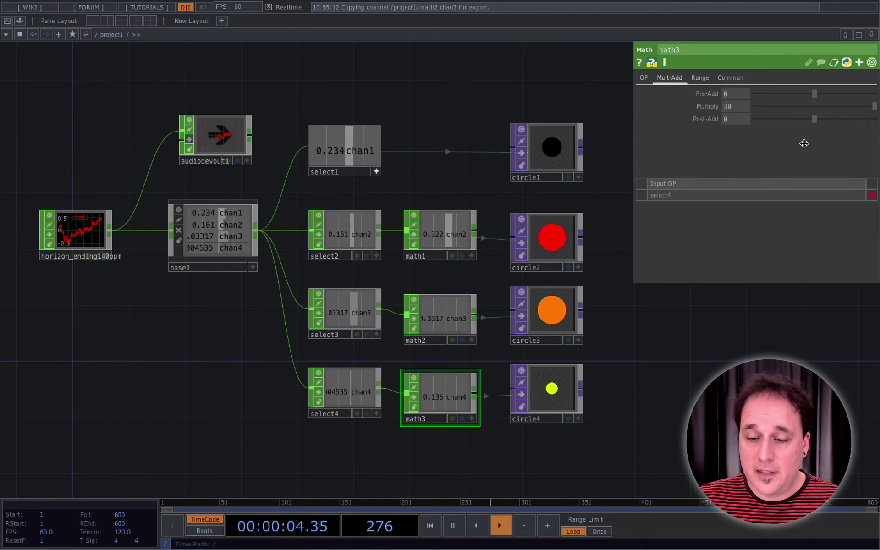
drag(873, 107, 876, 106)
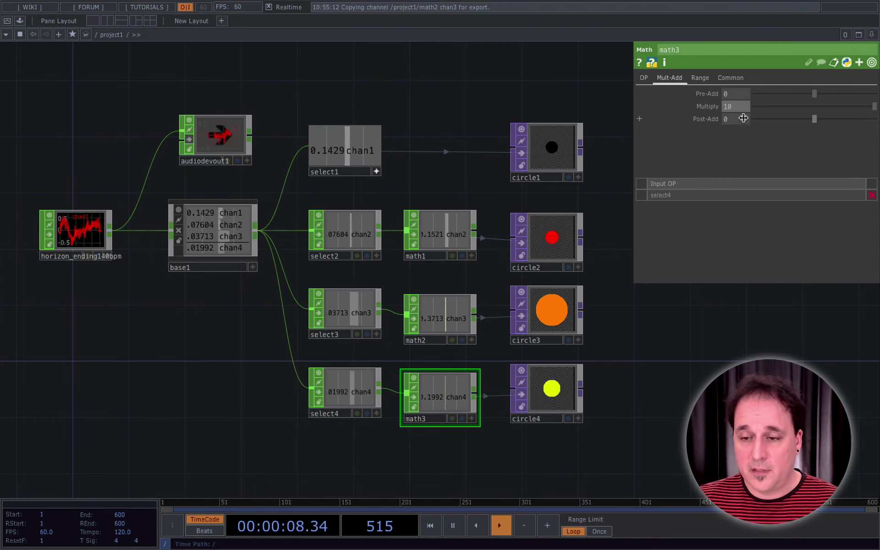
click(734, 106)
text(8)
key(Return)
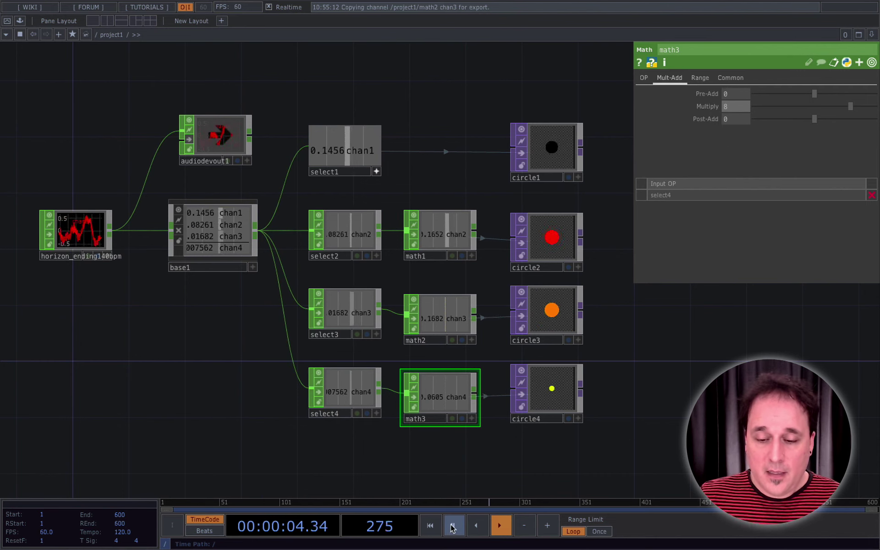
key(space)
key(ctrl+s)
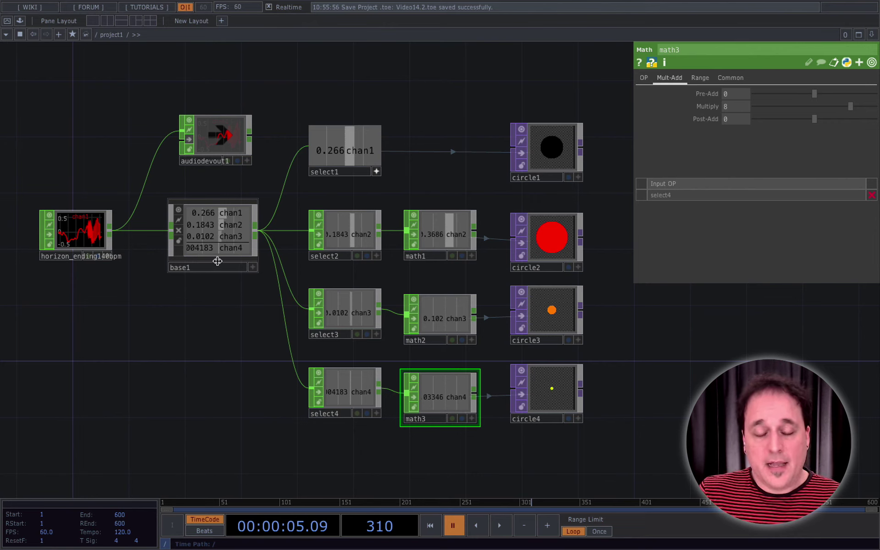
Review the filter type and cutoff settings of the three Audio Filter CHOPs inside base1.
click(223, 244)
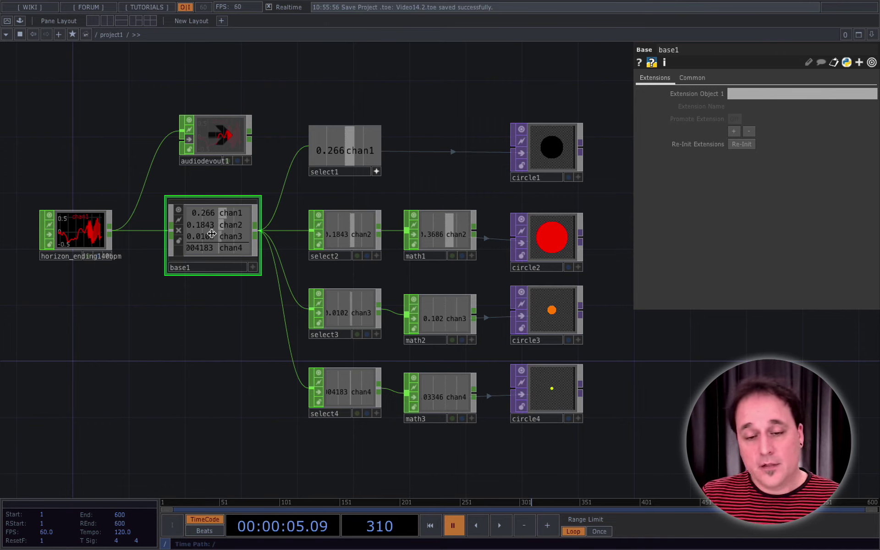
key(i)
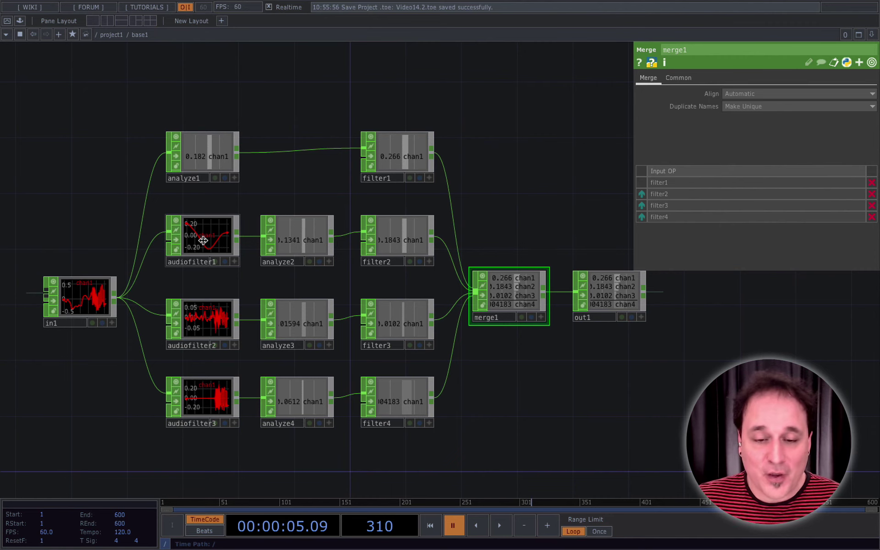
click(203, 240)
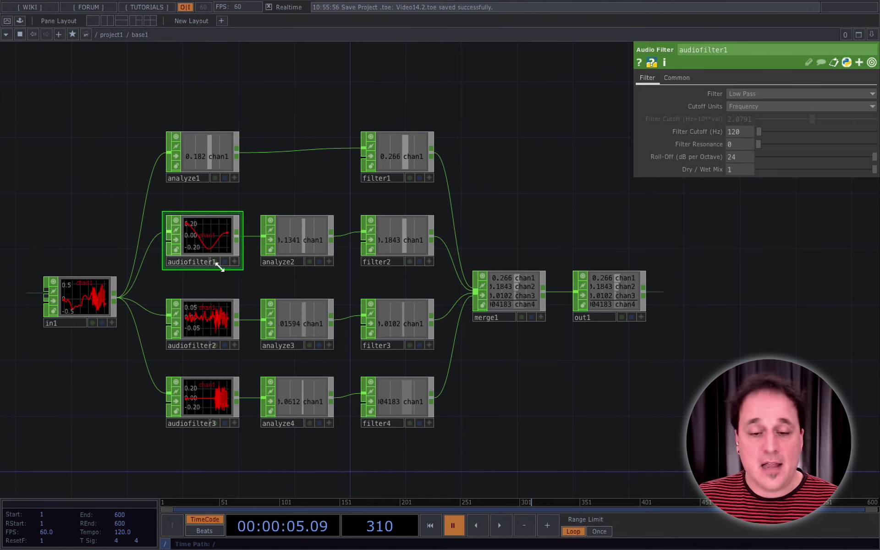
click(206, 322)
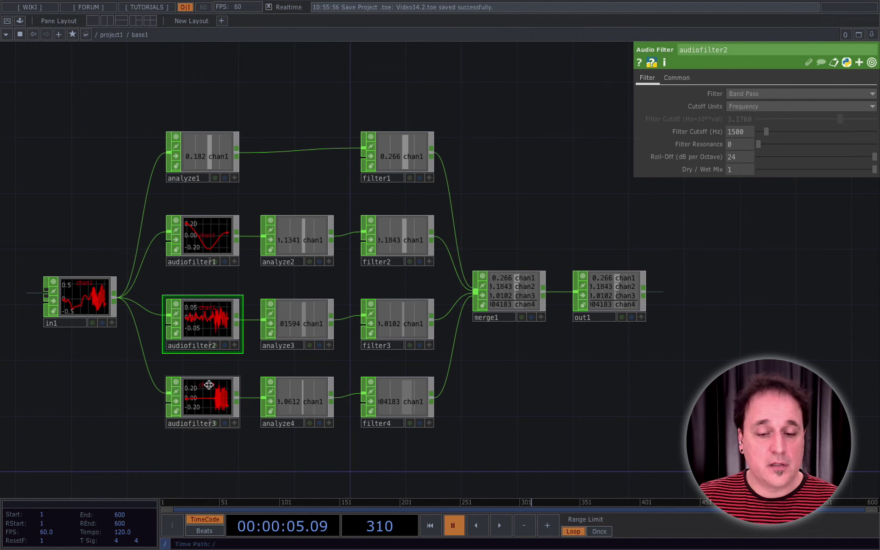
click(209, 386)
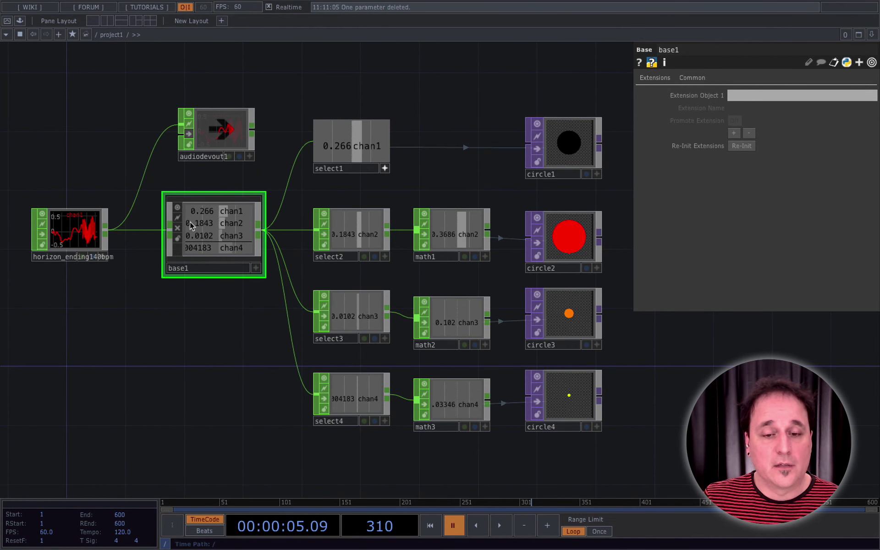
Customize the base1 component by adding a single-value float parameter named Passe-bas (Hz) to its Custom page.
right_click(190, 222)
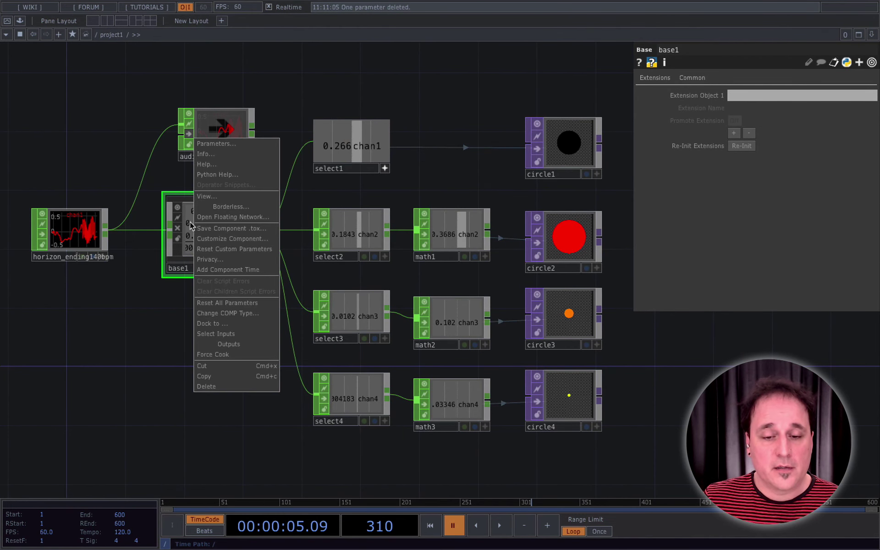
click(247, 241)
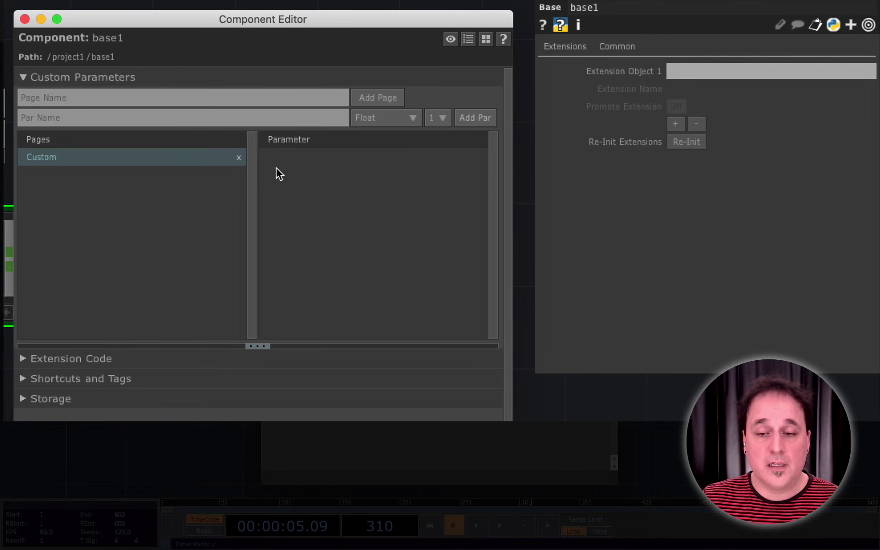
click(574, 50)
click(613, 49)
click(587, 50)
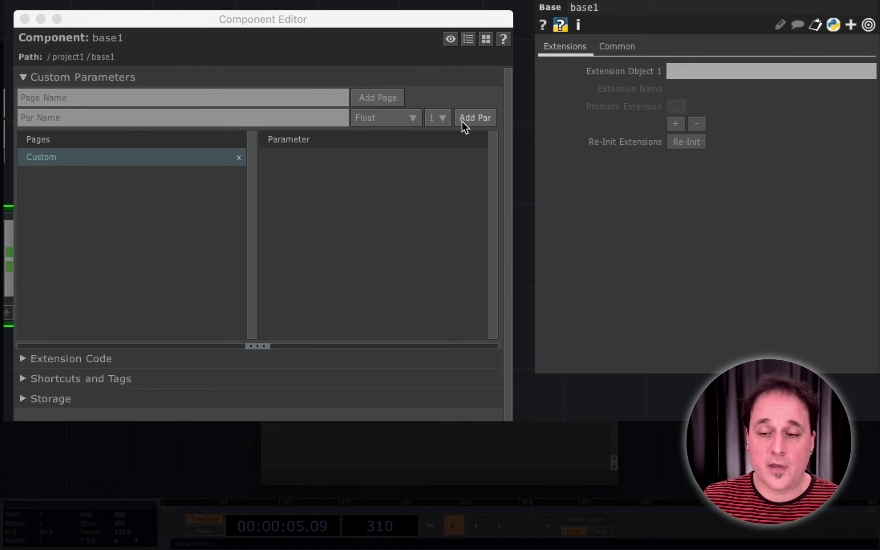
click(81, 118)
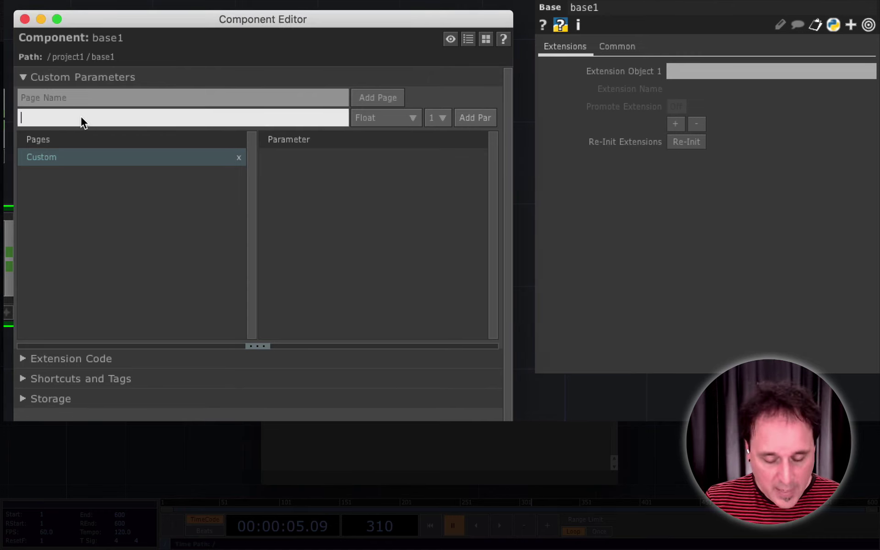
text(Pa)
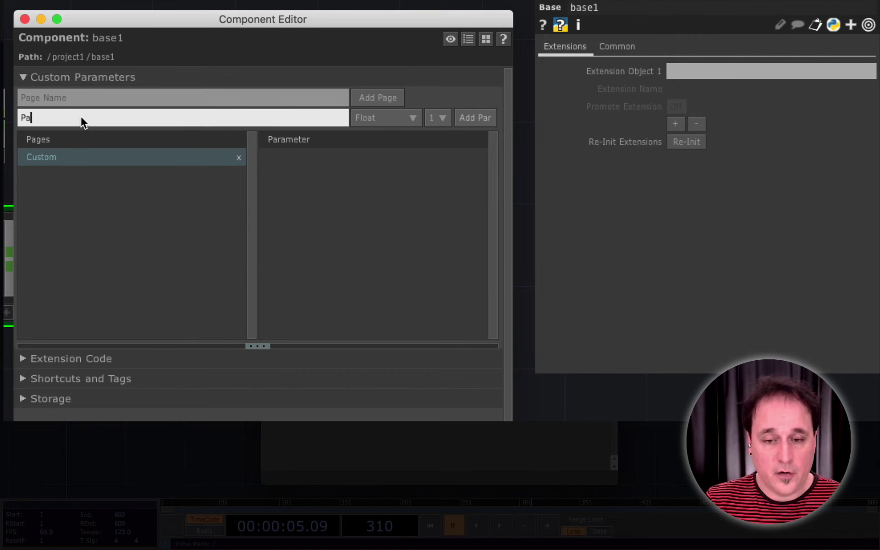
text(sse-bas (Hz)
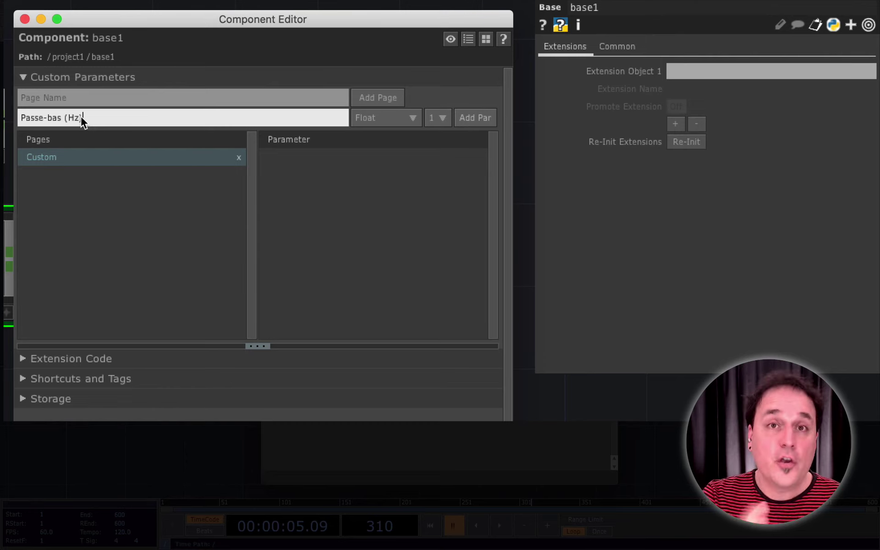
key(shift+Tab)
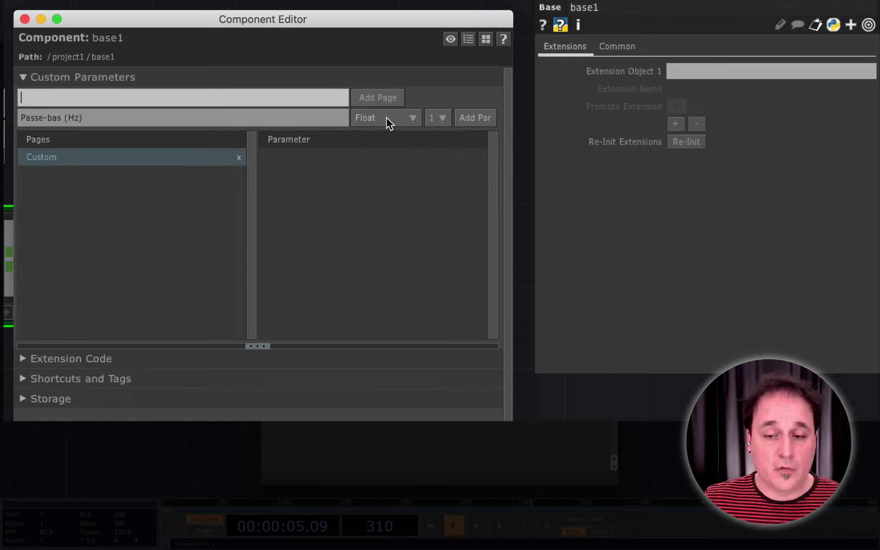
click(475, 117)
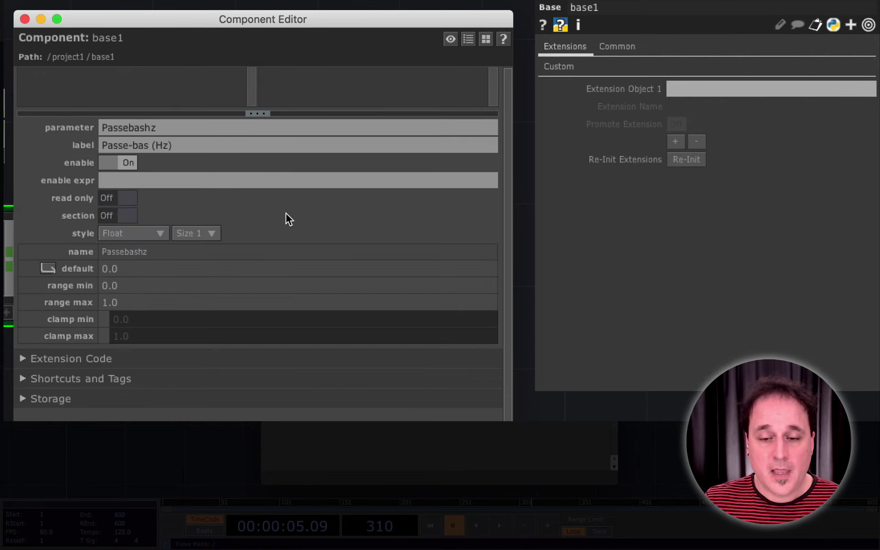
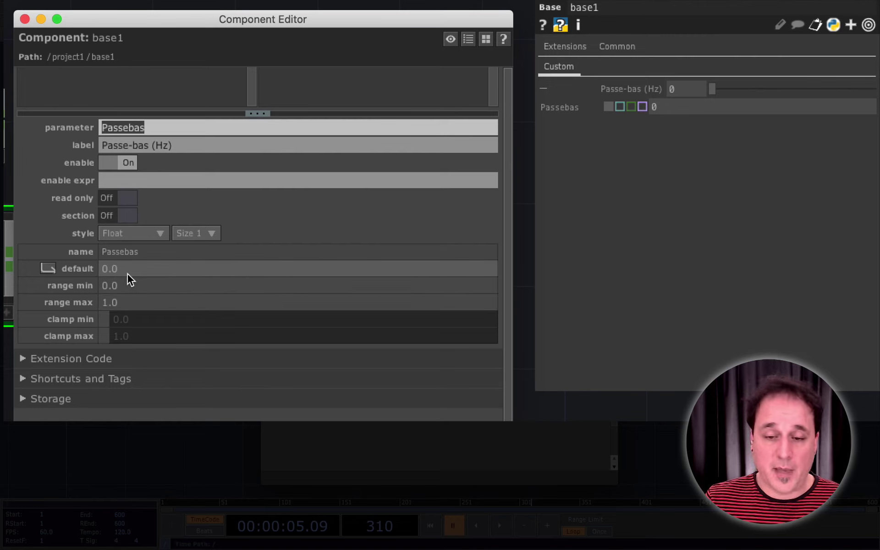
Set the Passe-bas (Hz) parameter's default to 120 and its range maximum to 500.
click(132, 273)
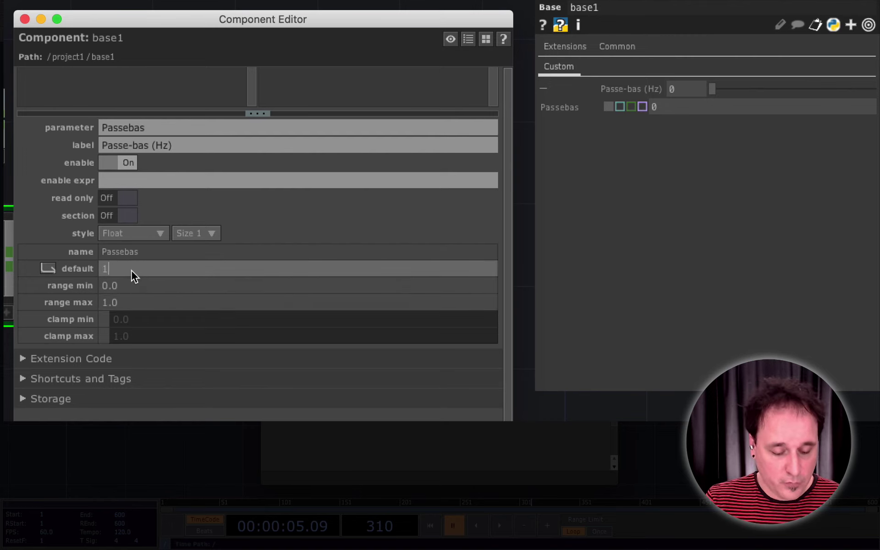
key(Return)
click(126, 284)
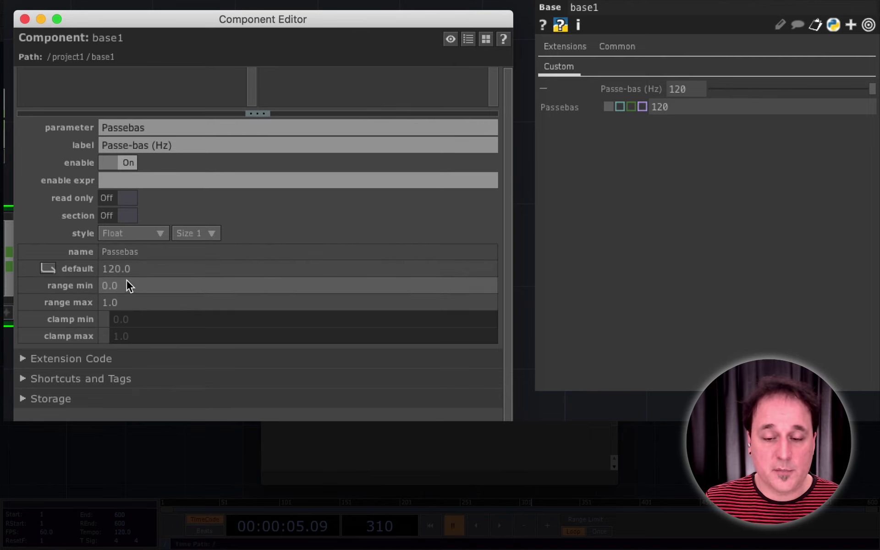
click(132, 302)
text(500)
key(Return)
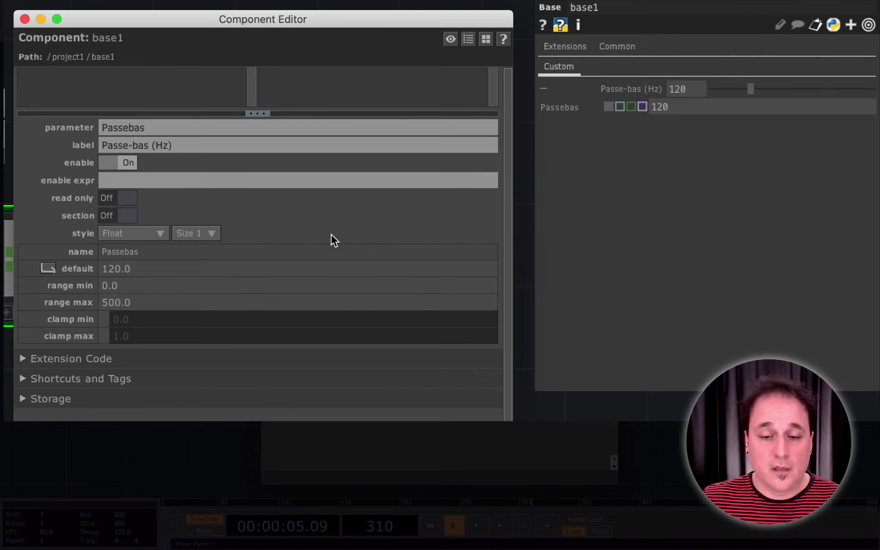
Test the Passe-bas (Hz) slider on base1, set its value back to 120, and close the Component Editor.
click(787, 167)
drag(749, 89, 769, 96)
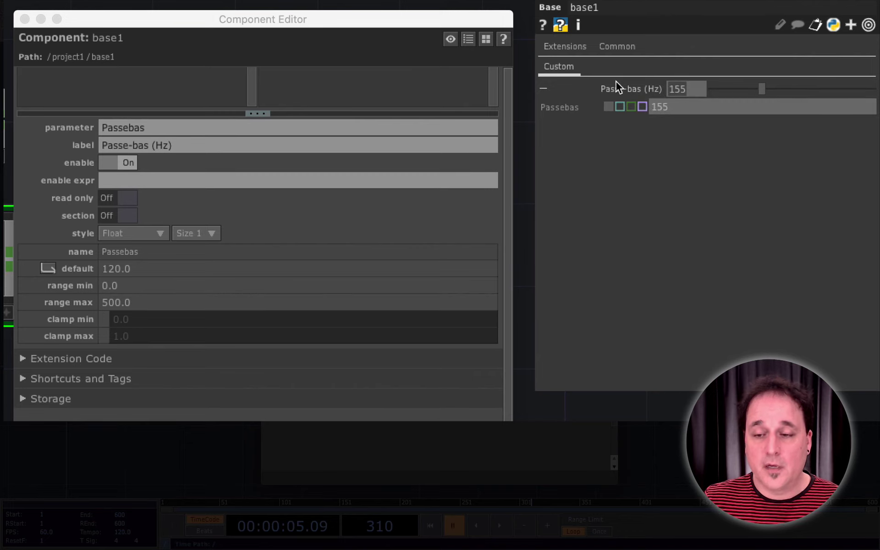
text(120)
key(Return)
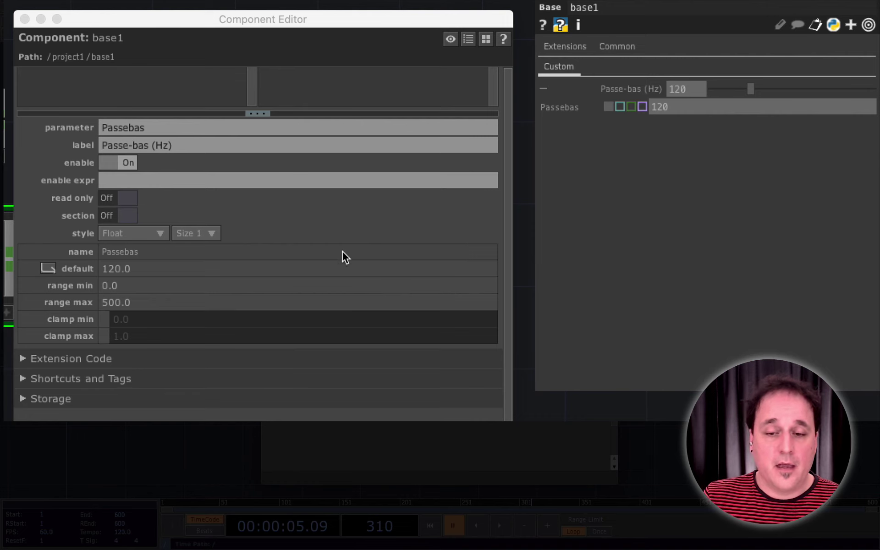
click(279, 222)
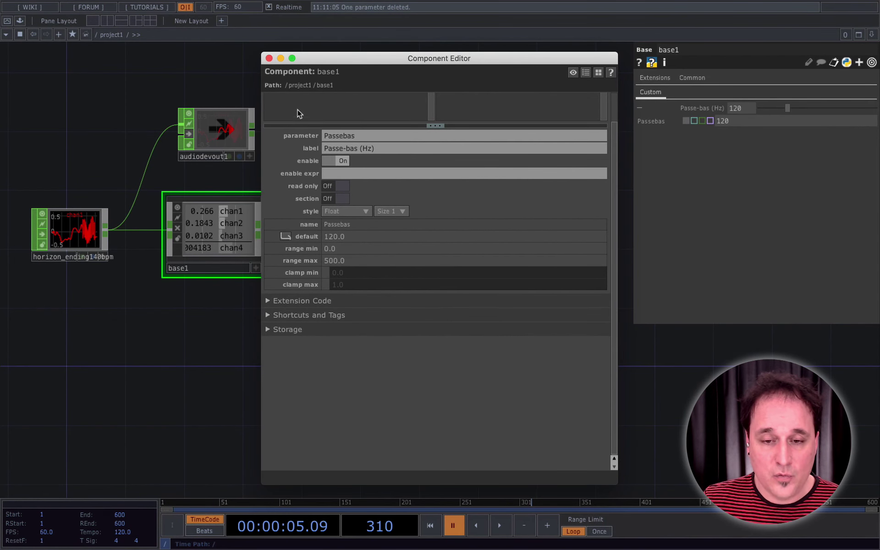
click(269, 59)
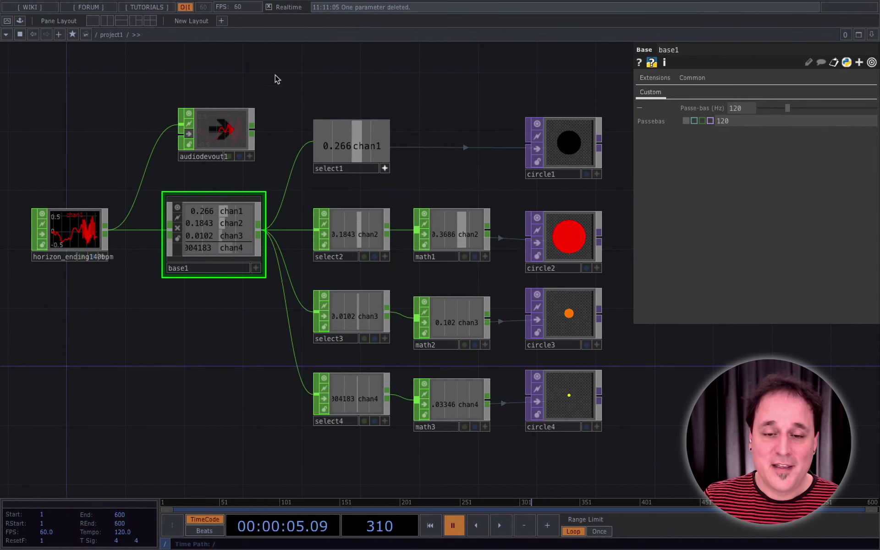
Open base1's component customization and add a second single-value float parameter named Centre to the Custom page.
right_click(240, 204)
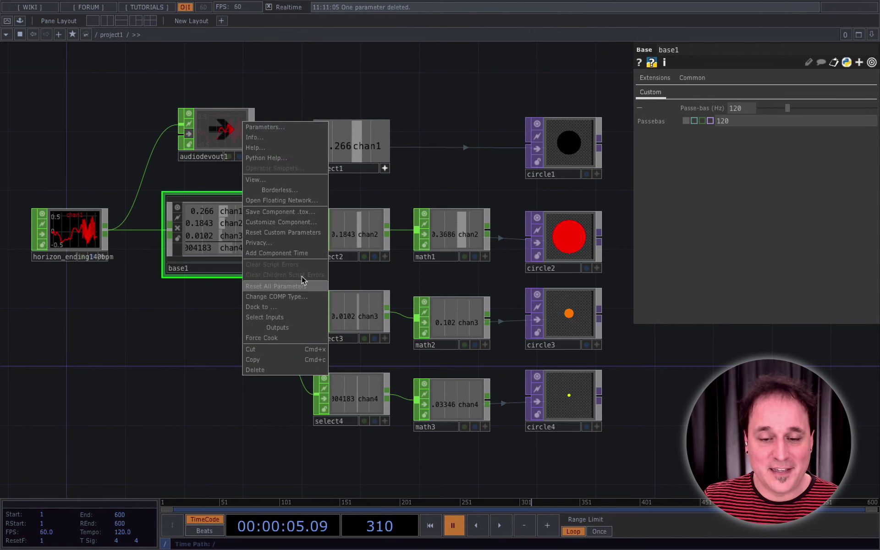
click(307, 221)
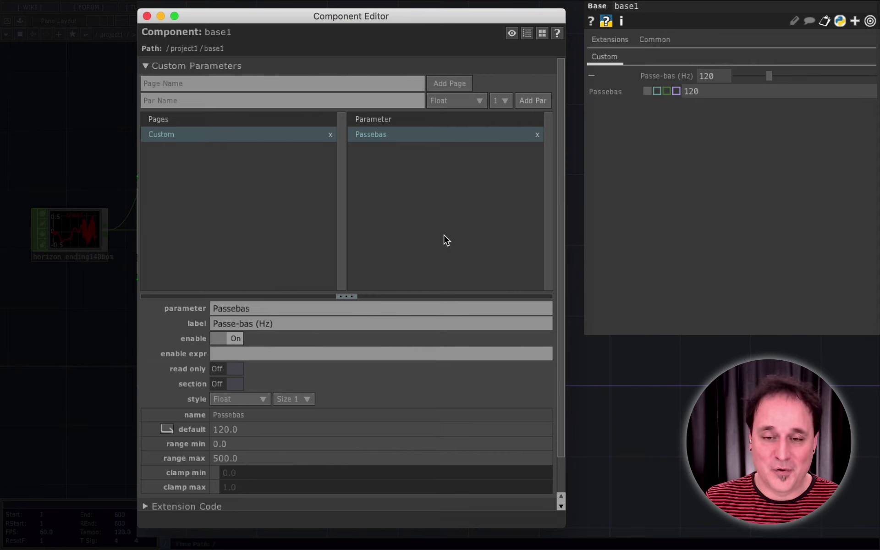
click(191, 101)
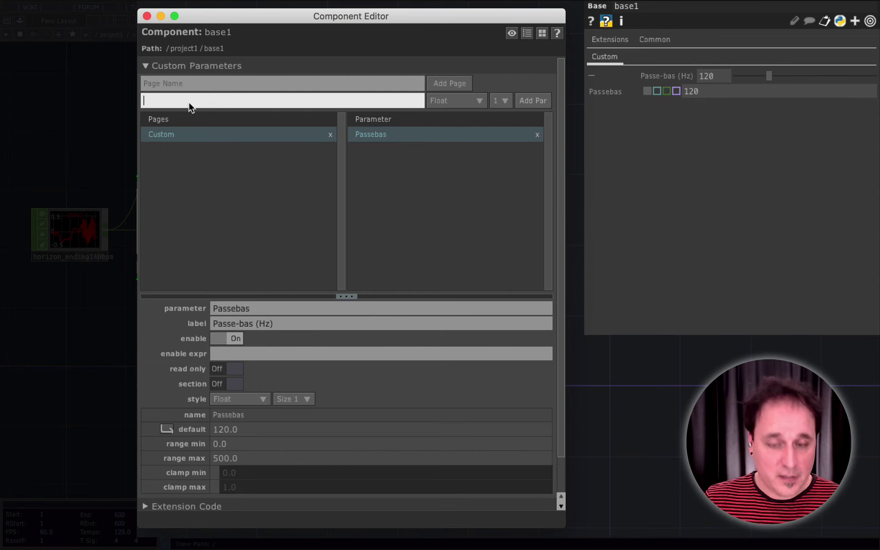
text(Centr)
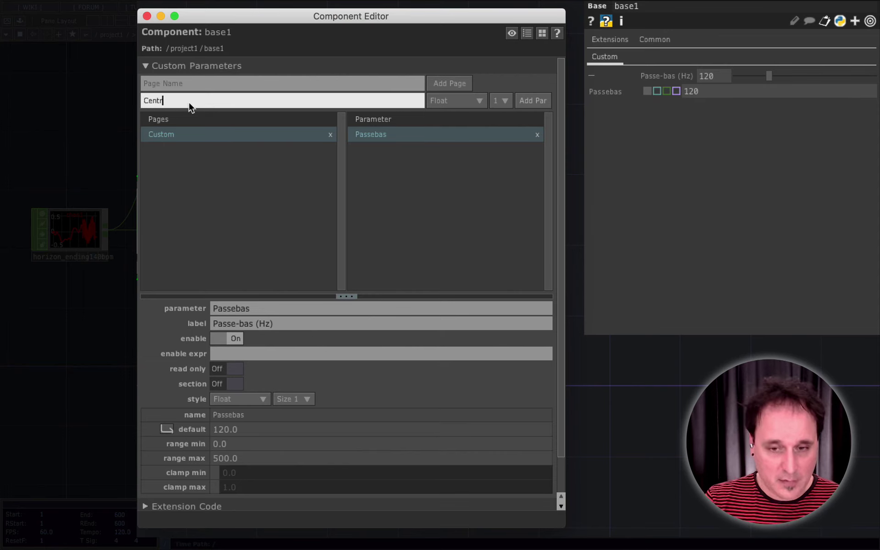
text(e)
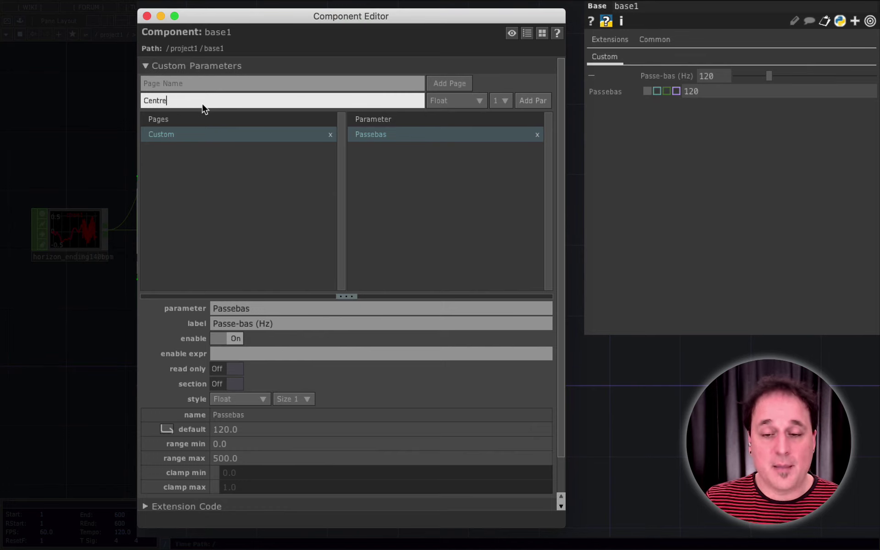
click(532, 101)
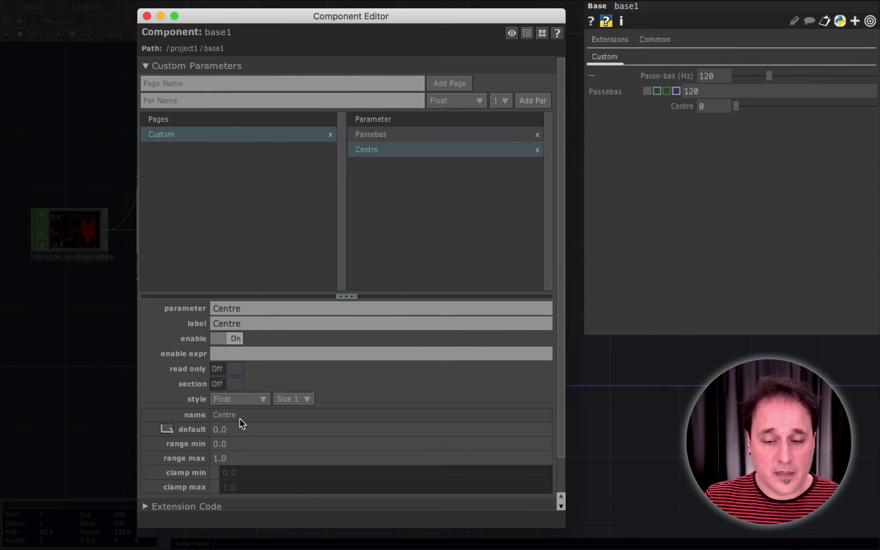
Set the Centre parameter's default to 750 with a range from 500 to 5000.
click(236, 431)
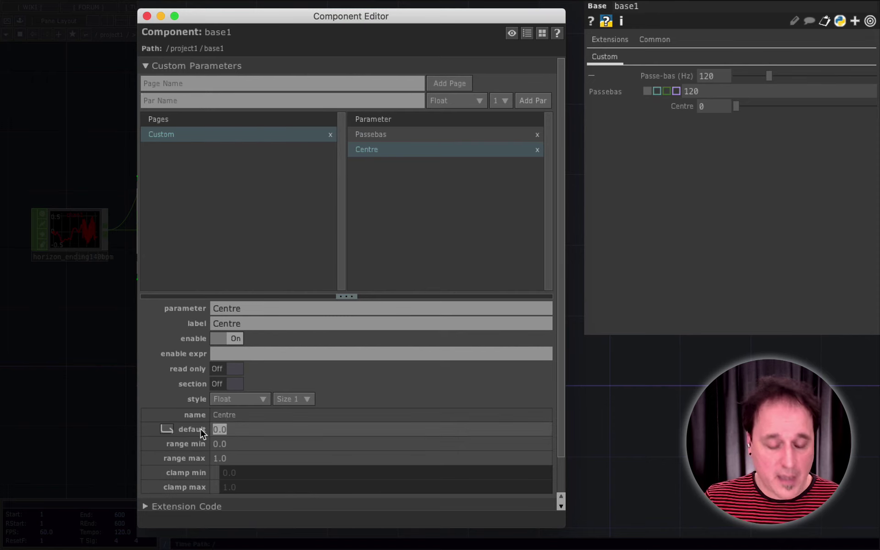
text(750)
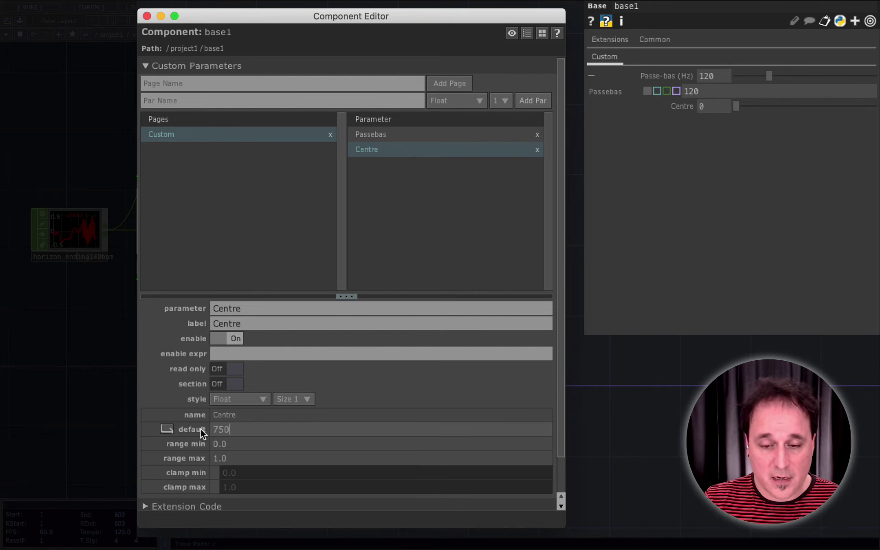
key(Tab)
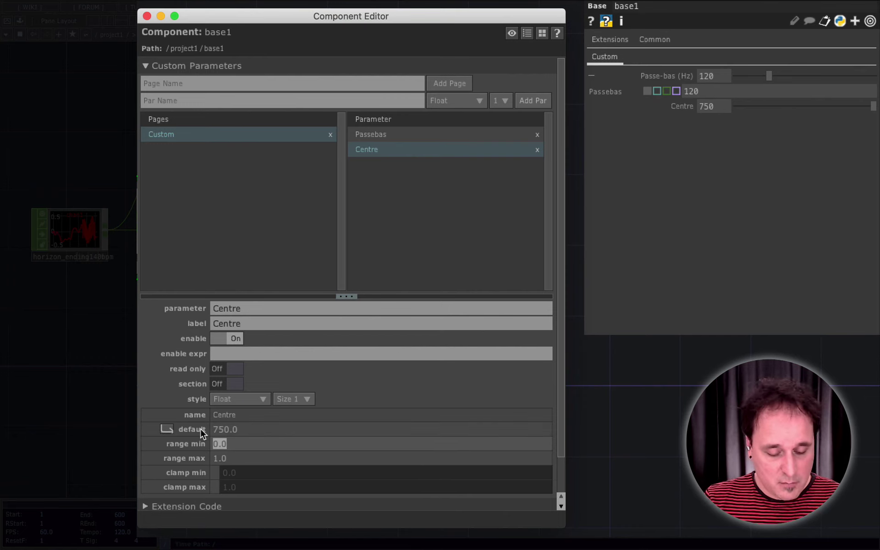
text(500)
key(Tab)
text(5000)
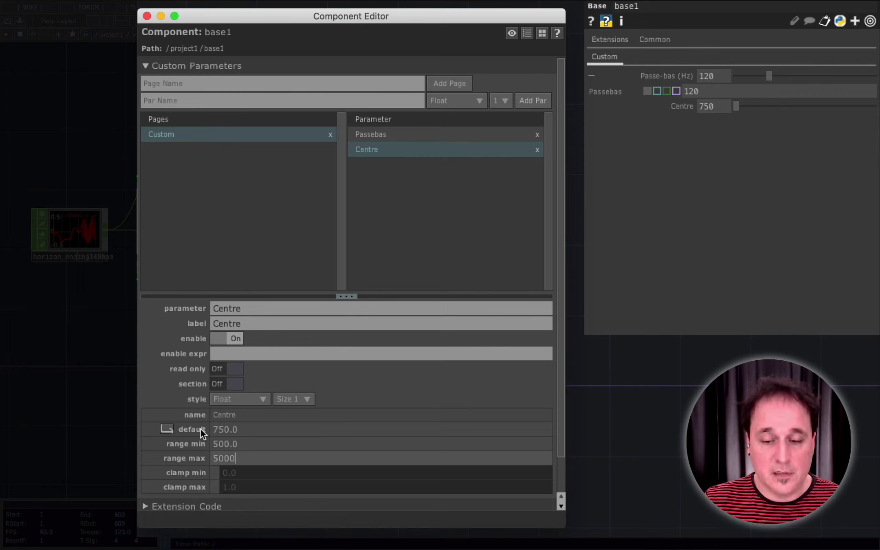
key(Return)
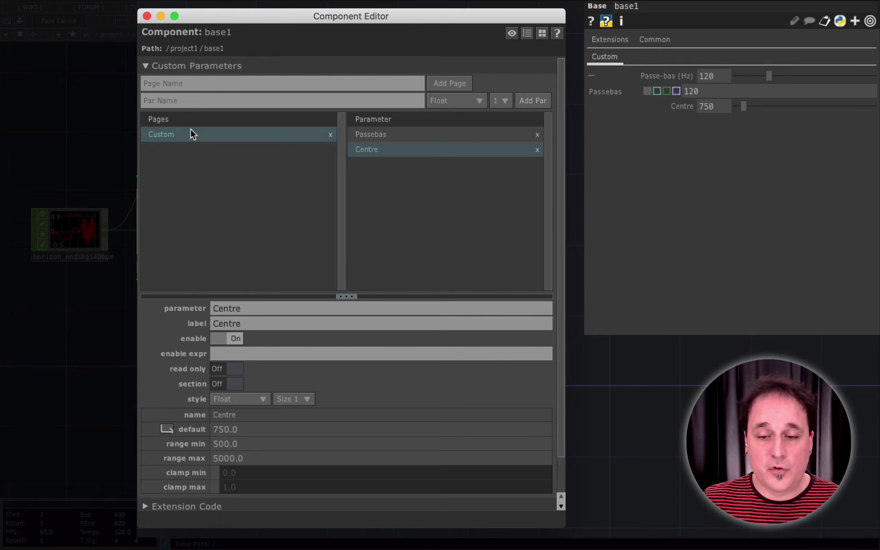
Add a third float parameter labelled Passe-haut (Hz) to the Custom page and shorten its parameter name to Passehaut.
click(175, 104)
text(Pass)
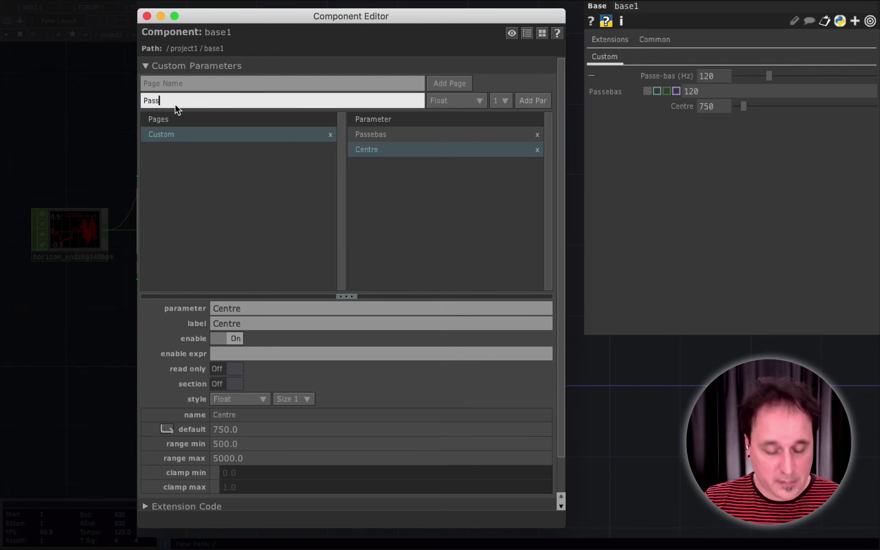
text(e-haut (Hz))
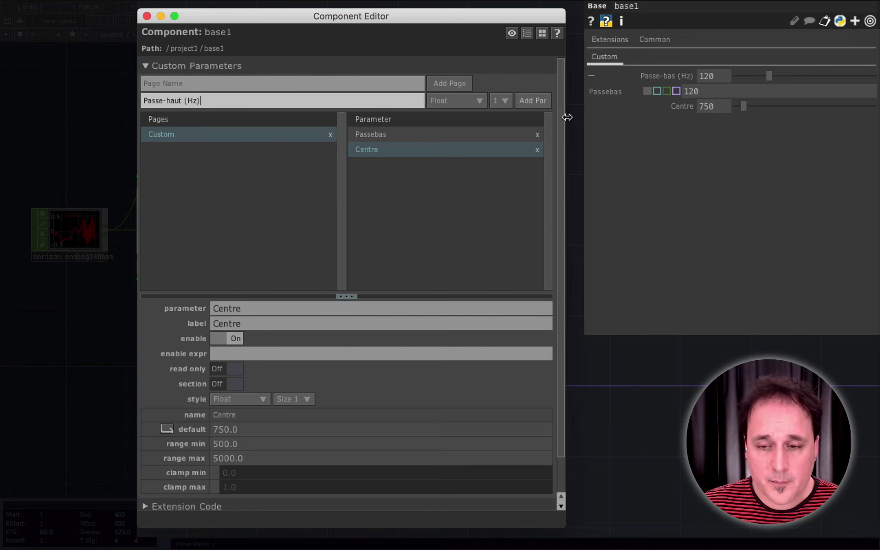
click(528, 105)
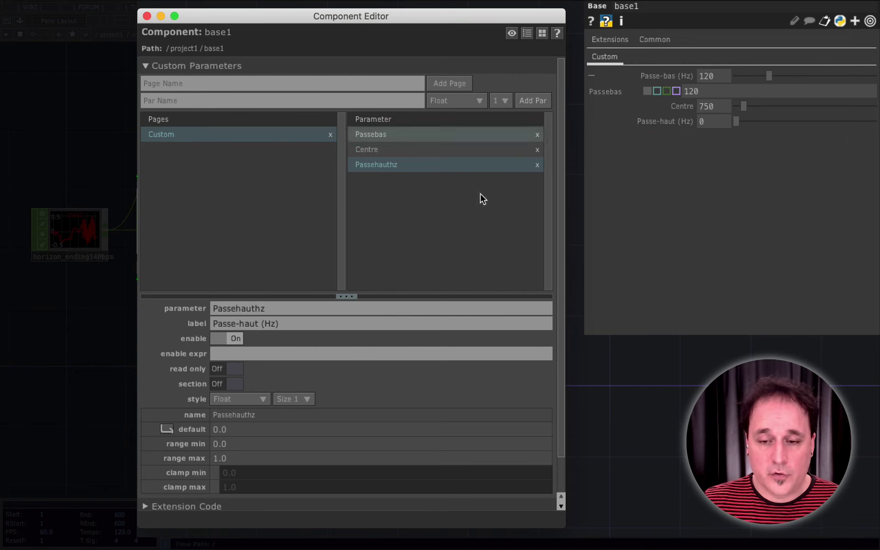
click(278, 309)
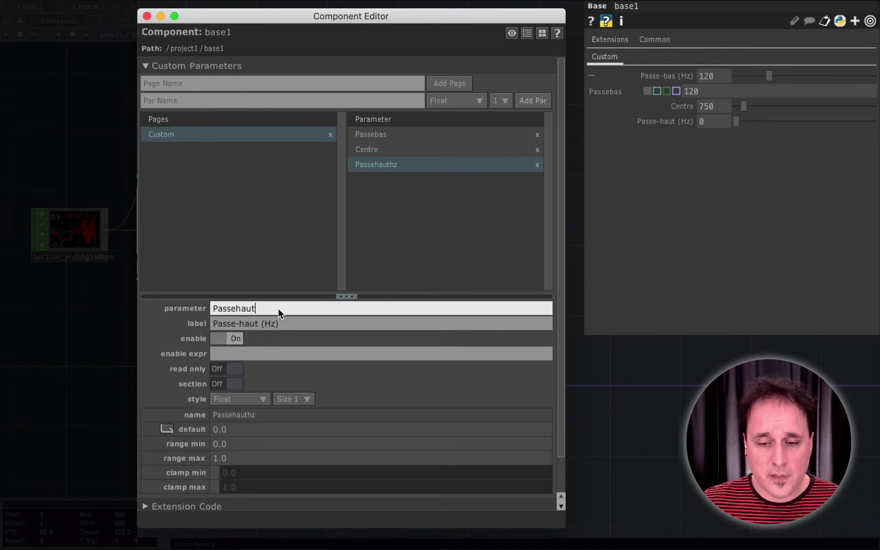
key(Tab)
Set the Passehaut parameter's default to 1600 with a range from 1000 to 20000.
click(236, 429)
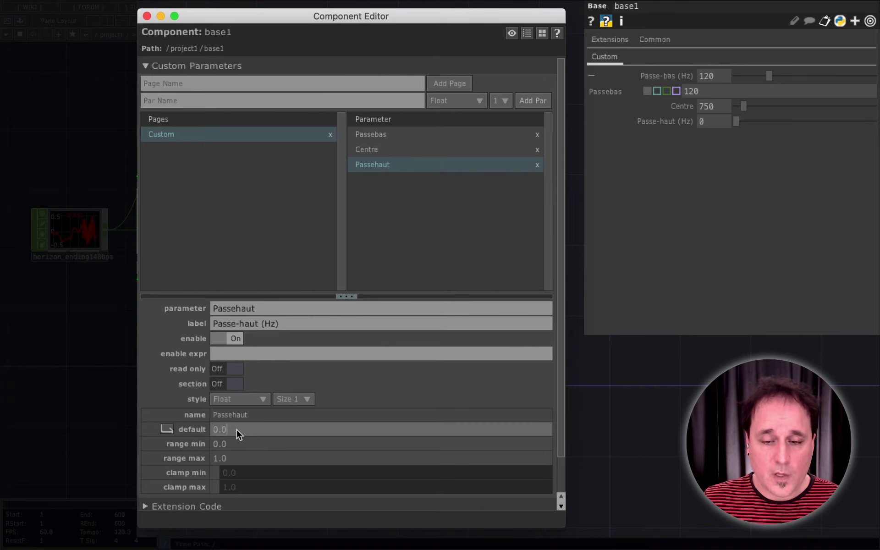
drag(236, 429, 204, 435)
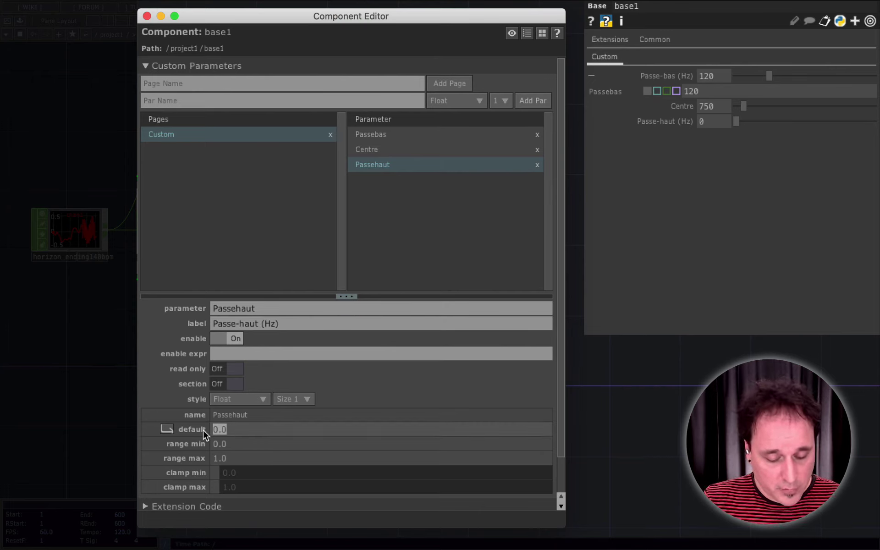
text(1600)
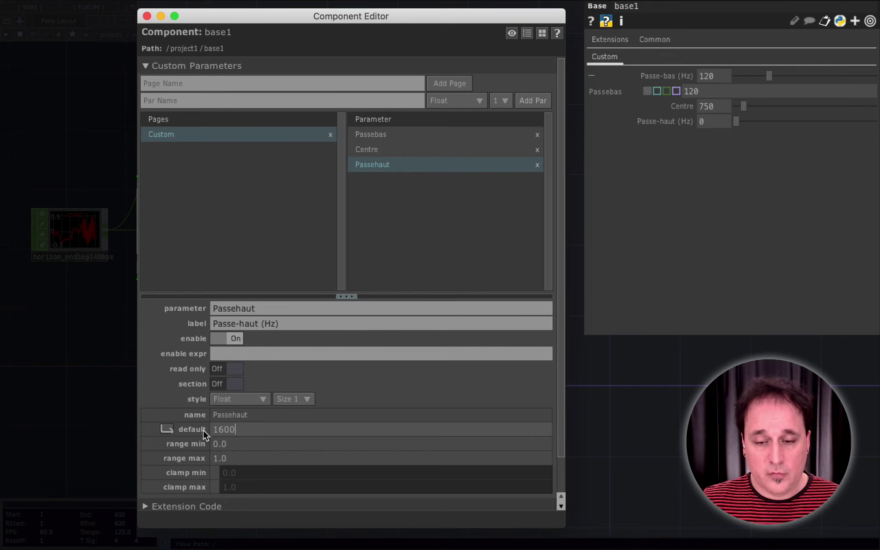
key(Tab)
text(1000)
key(Tab)
text(20000)
key(Return)
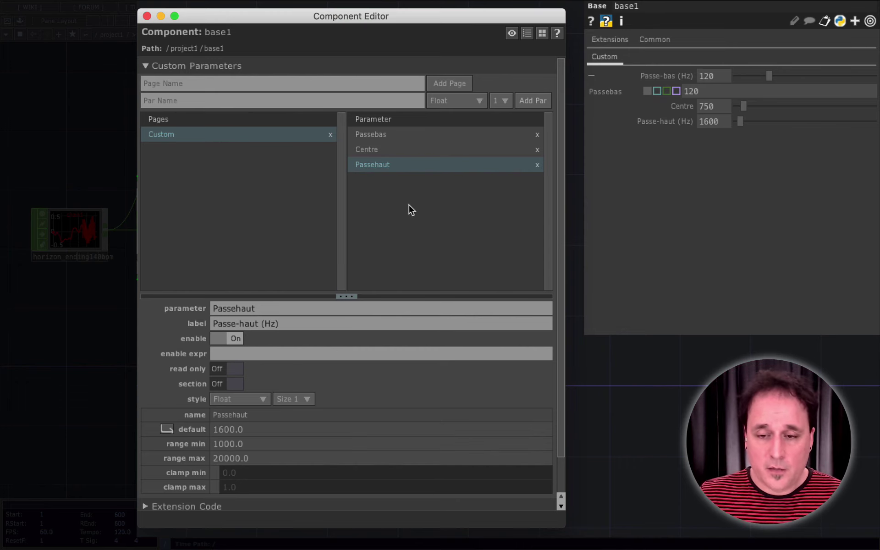
Change the label of the Centre custom parameter to Centre (Hz).
click(381, 154)
click(265, 306)
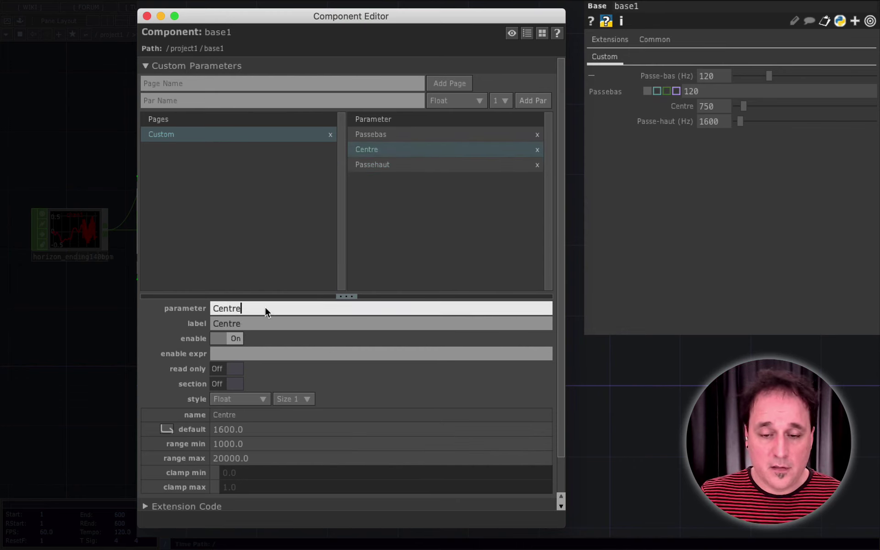
key(End)
click(267, 319)
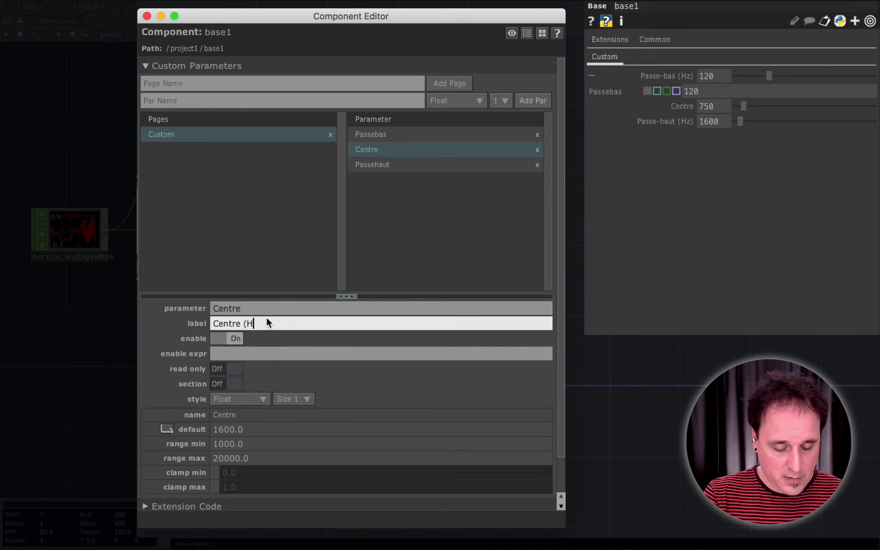
key(Return)
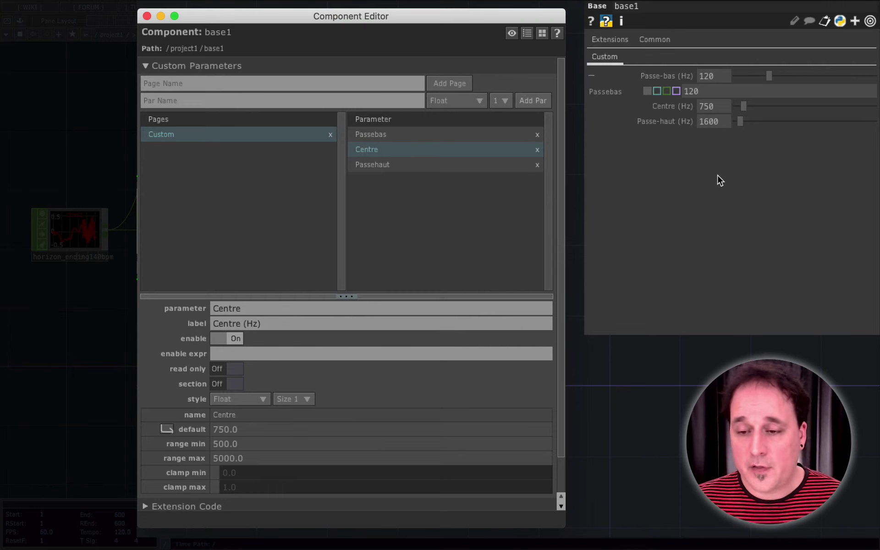
Raise base1's Centre to about 1222 Hz and Passe-haut to about 4640 Hz, and close the component editor.
click(592, 76)
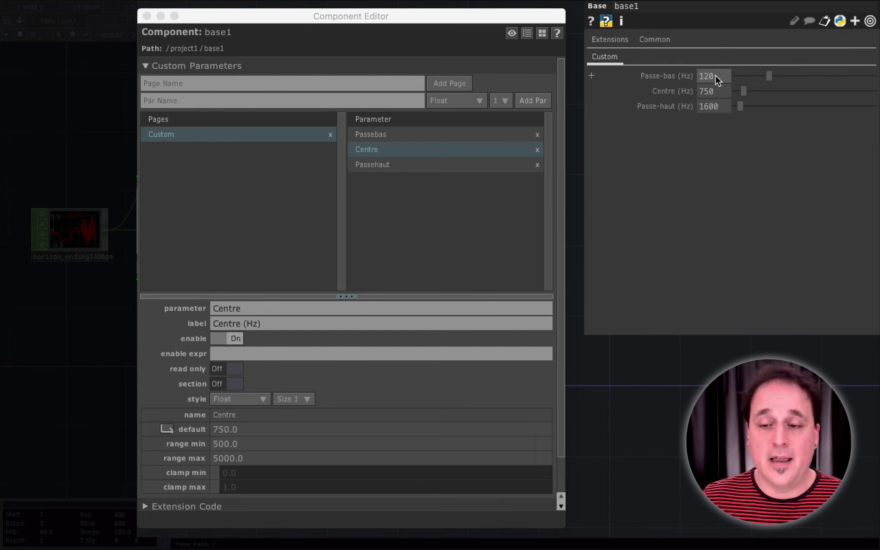
click(591, 77)
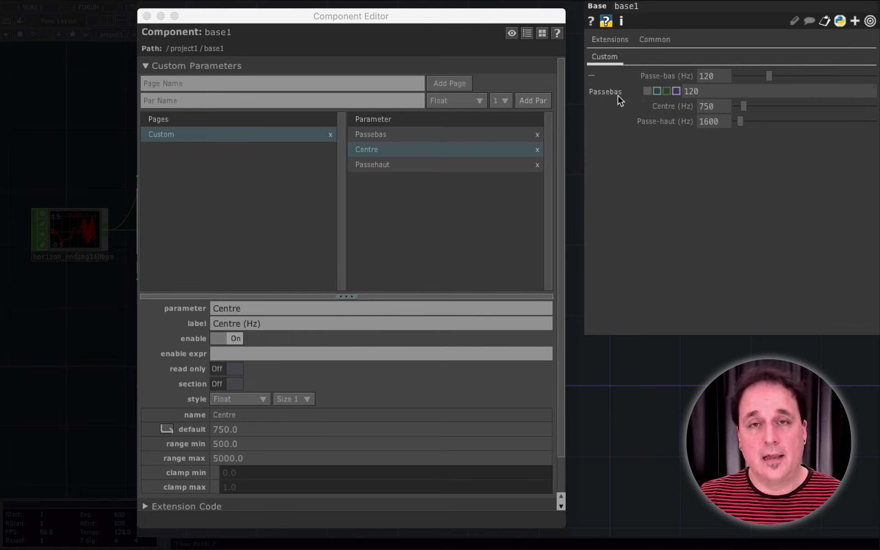
click(592, 76)
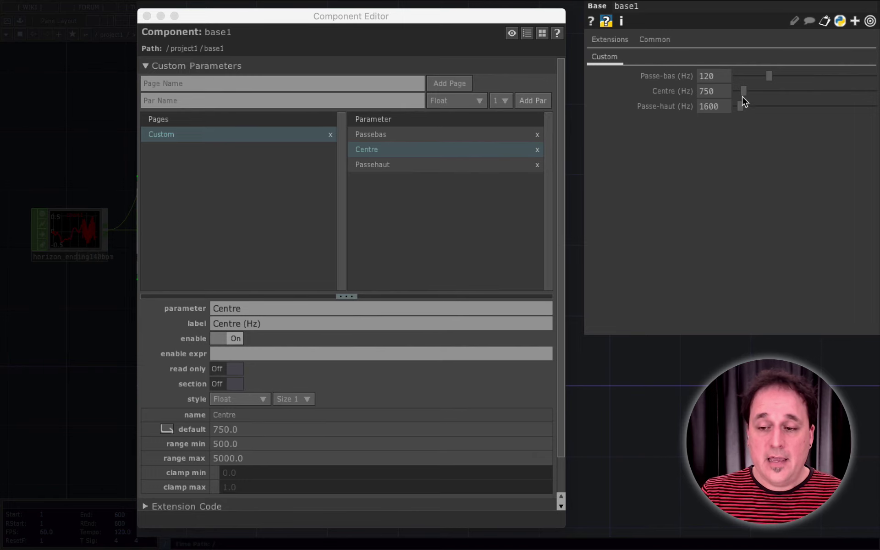
mouse_move(742, 92)
mouse_down()
mouse_move(772, 98)
mouse_move(758, 93)
mouse_up()
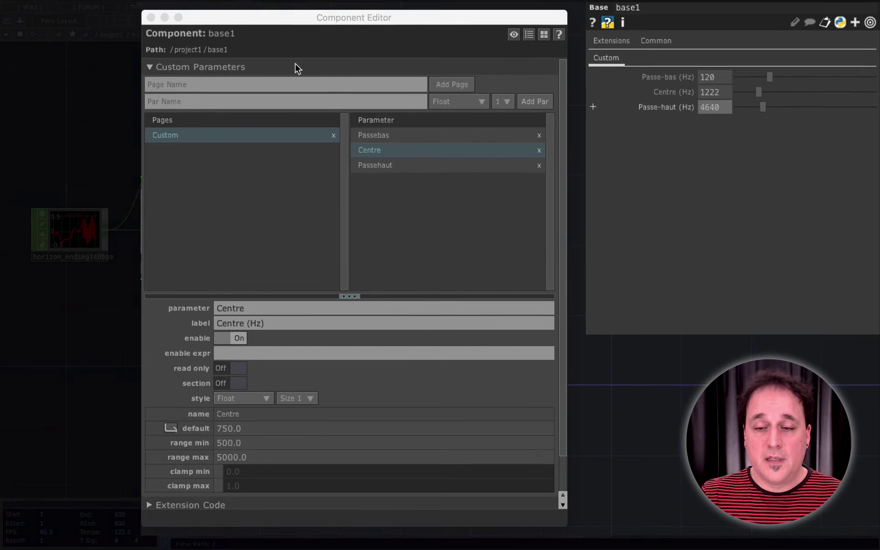
click(147, 16)
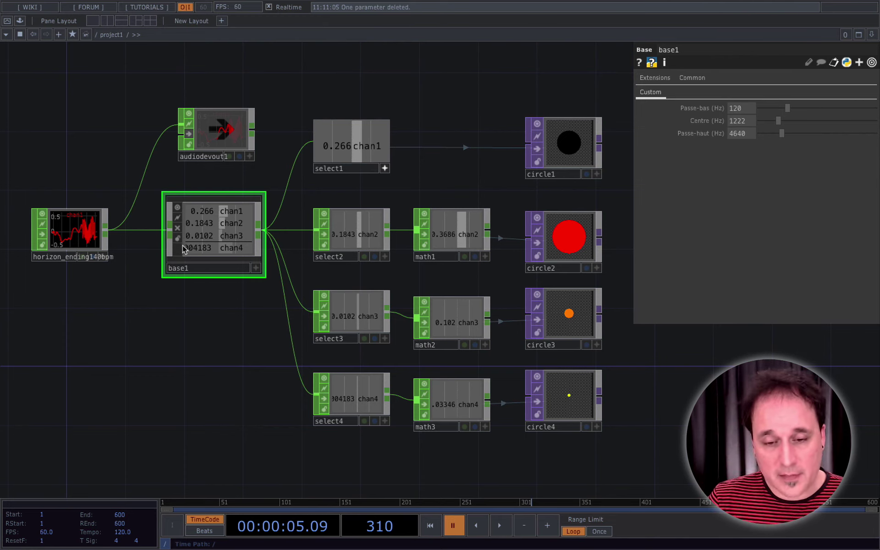
Inside base1, drive audiofilter1's Filter Cutoff (Hz) with the expression parent().par.Passehaut.
double_click(196, 259)
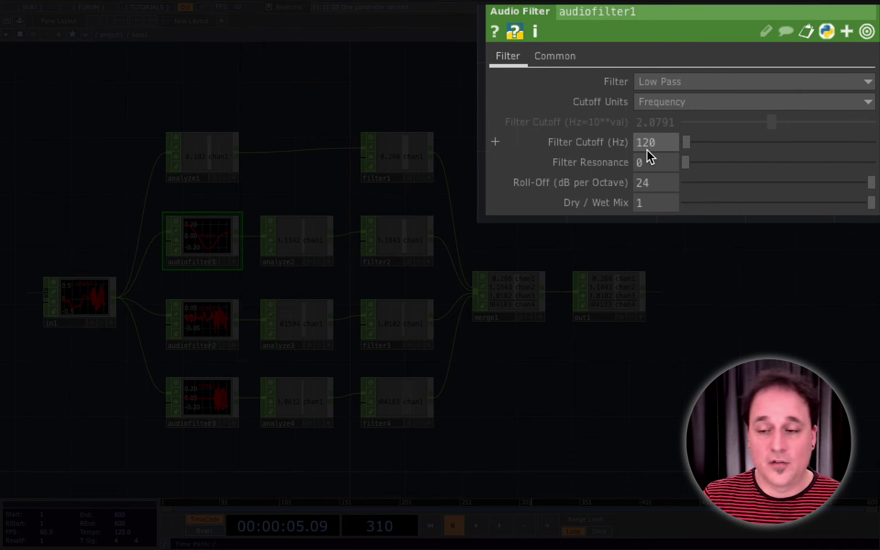
click(495, 143)
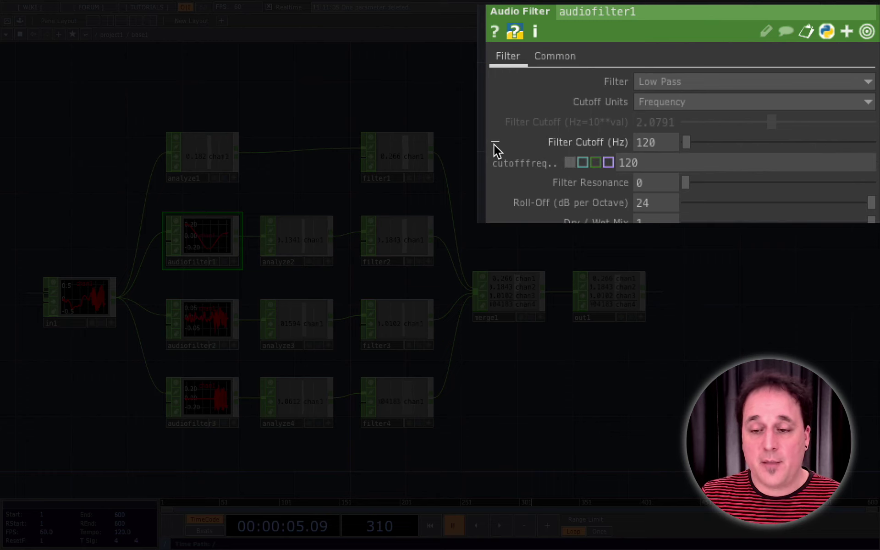
click(582, 162)
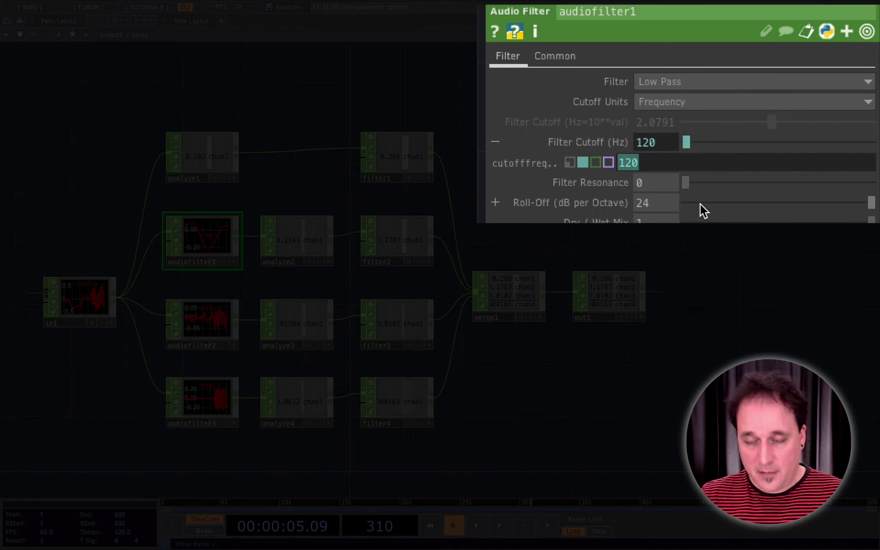
key(BackSpace)
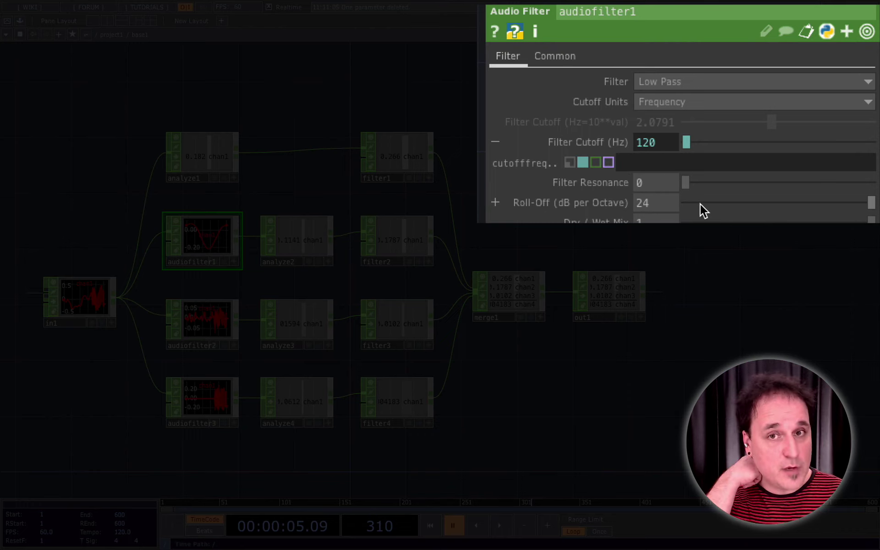
text(parent())
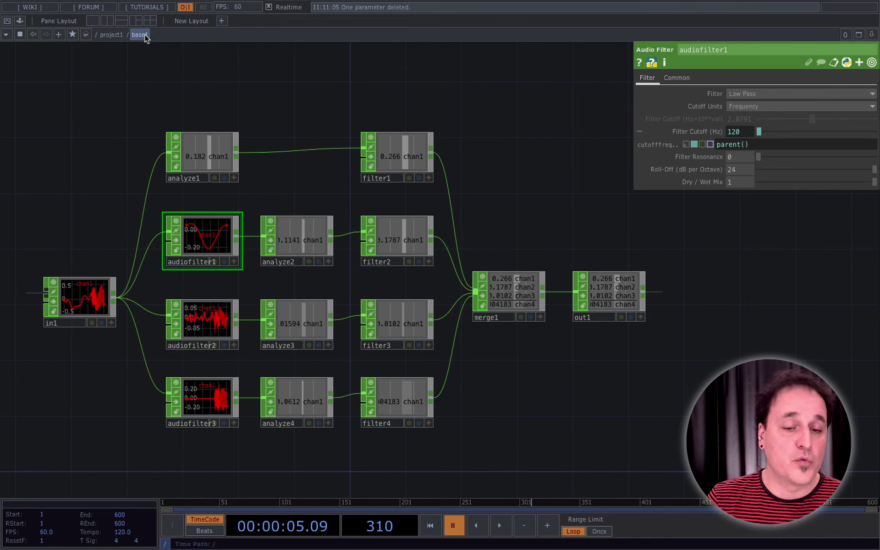
mouse_move(759, 144)
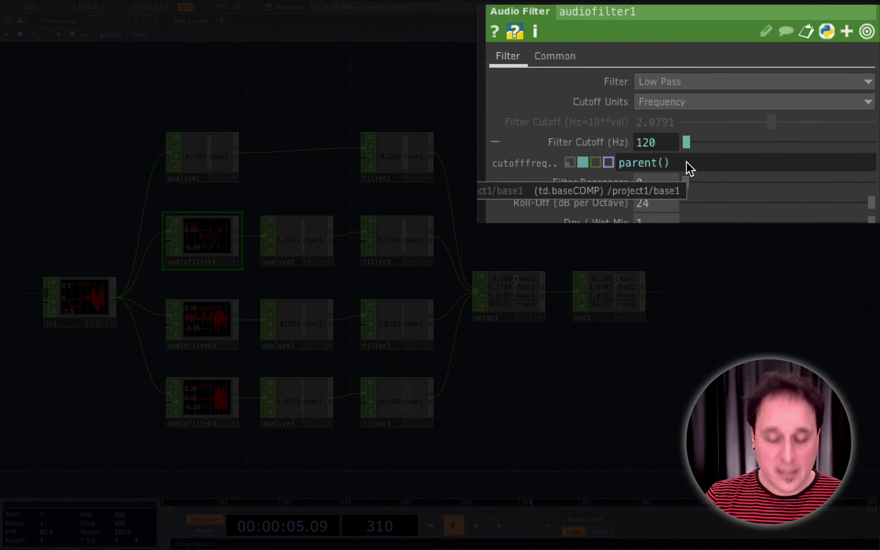
text(par)
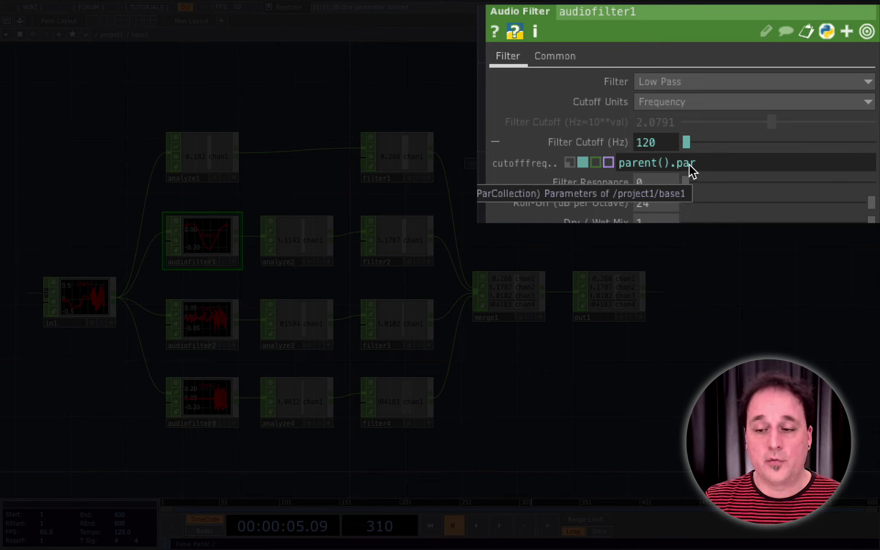
drag(678, 164, 694, 164)
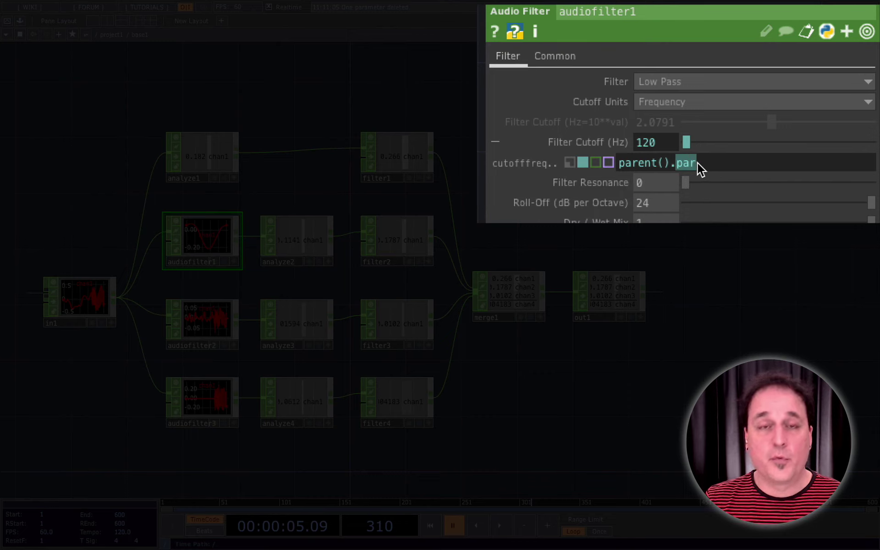
mouse_move(637, 153)
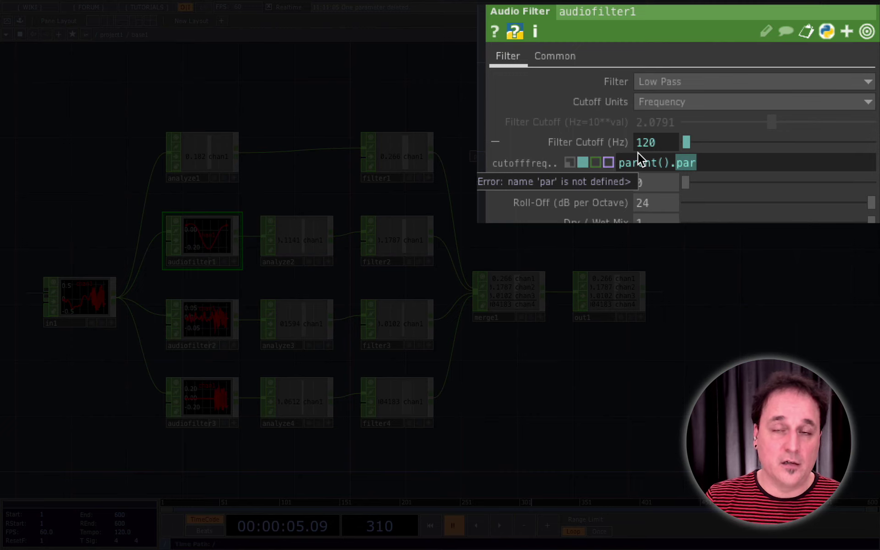
click(706, 169)
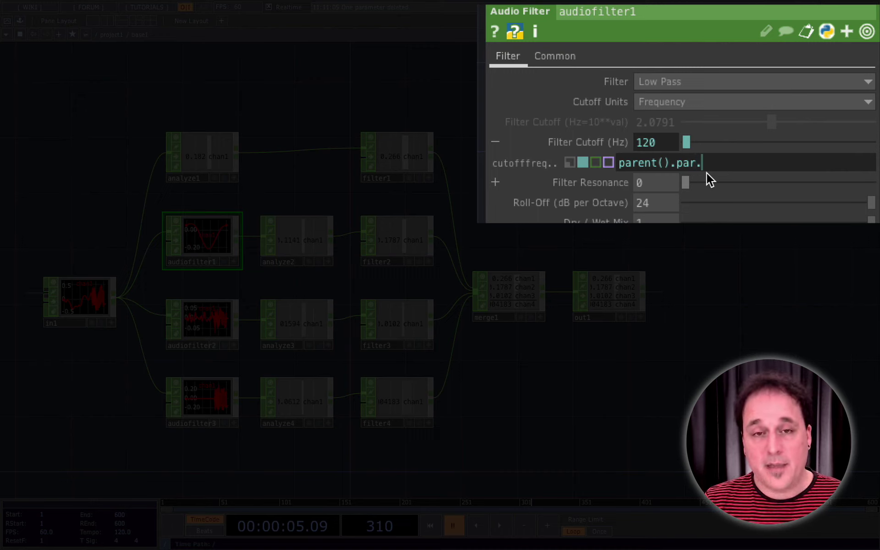
text(ehaut)
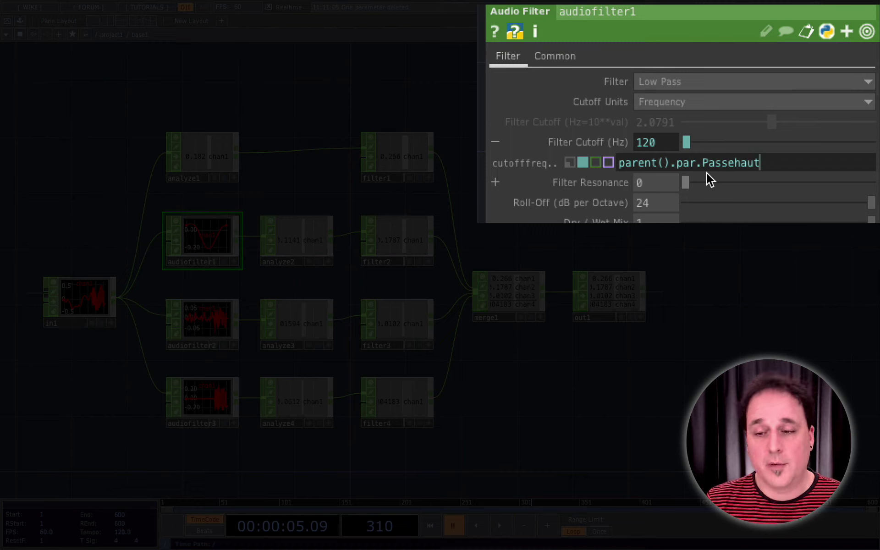
key(Return)
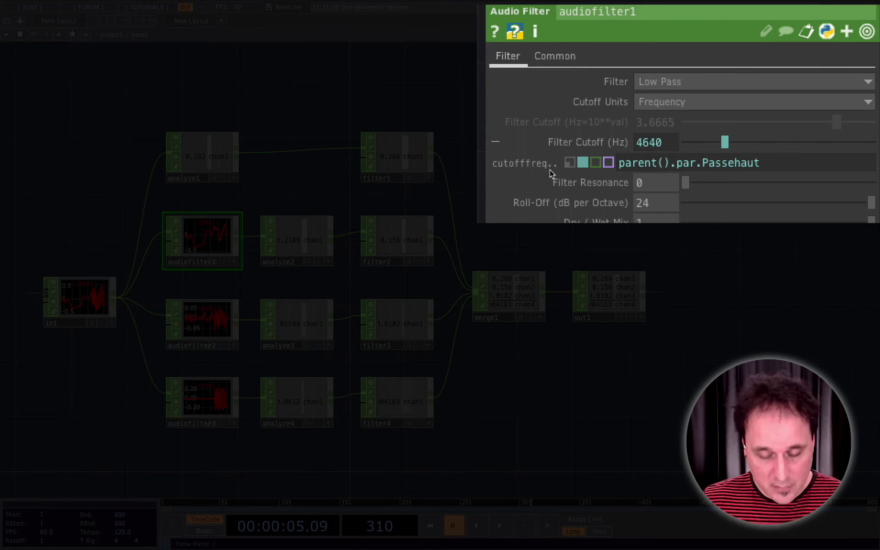
Return to the parent network and set base1's Passe-haut to 1600 Hz and its Centre to 600 Hz.
key(u)
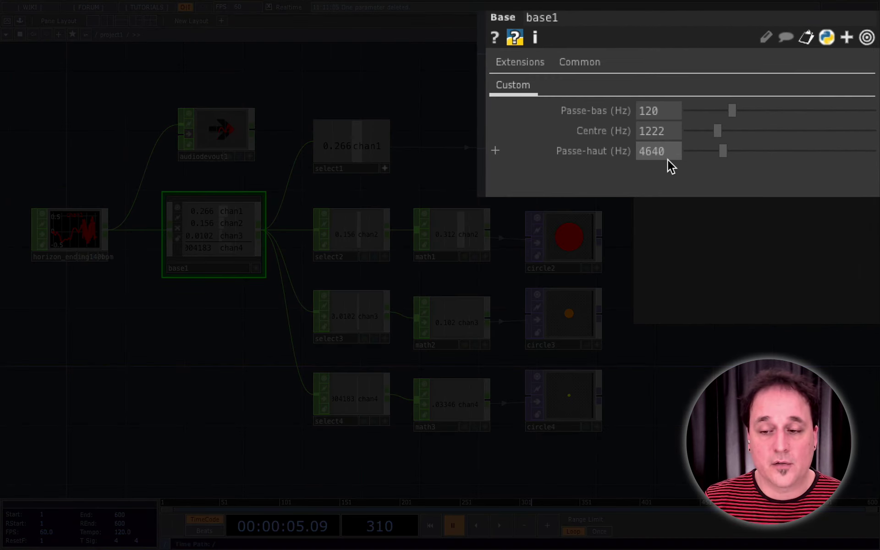
click(548, 150)
text(1600)
key(Return)
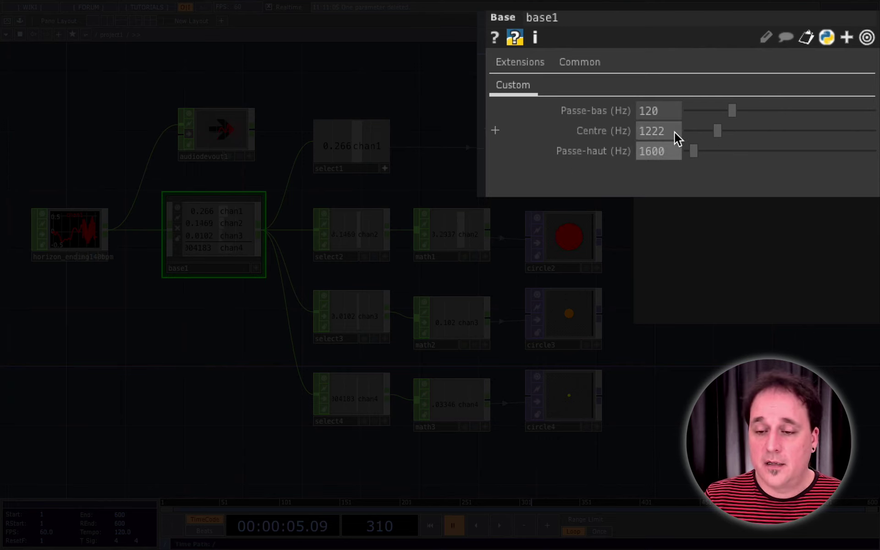
click(629, 132)
text(600)
key(Return)
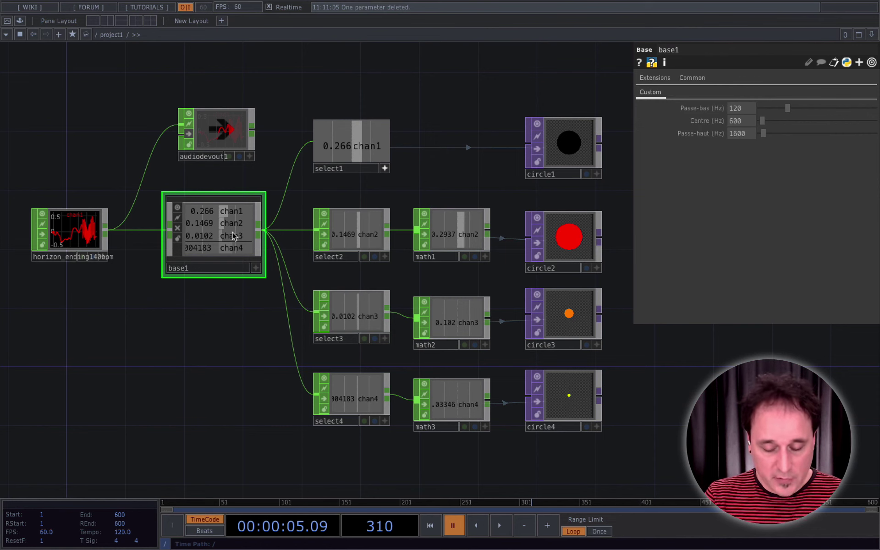
Go back inside base1 and copy the whole cutoff expression of audiofilter1 for reuse on audiofilter2.
key(i)
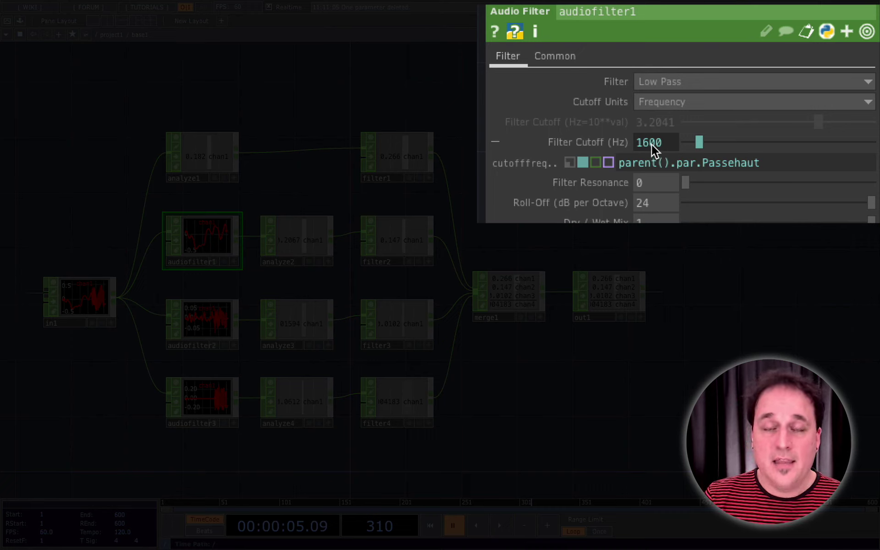
mouse_move(656, 163)
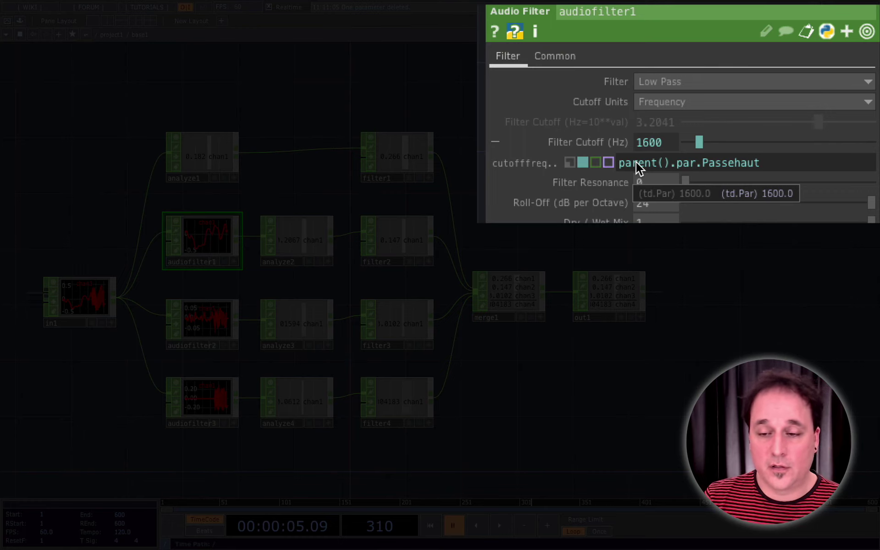
drag(762, 164, 615, 171)
key(ctrl+c)
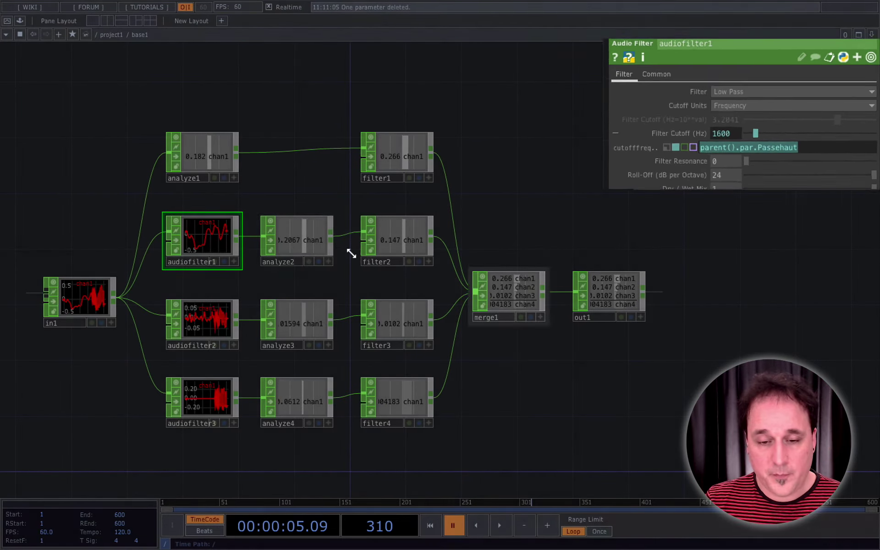
click(212, 327)
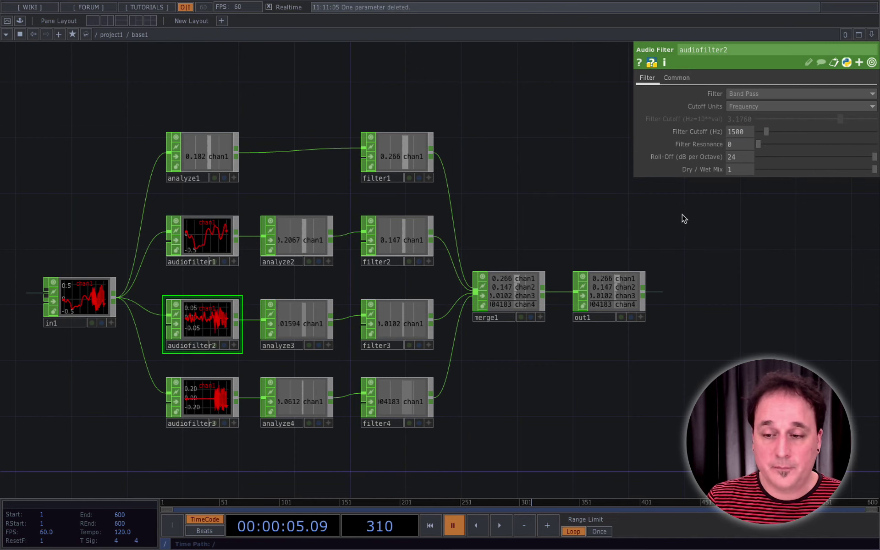
Correct audiofilter1's cutoff expression to parent().par.Passebas.
click(203, 243)
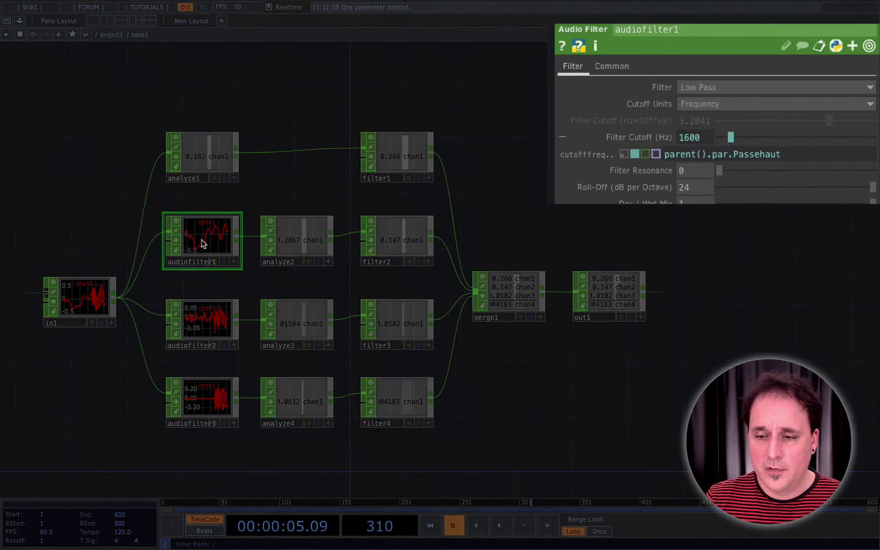
drag(735, 164, 774, 166)
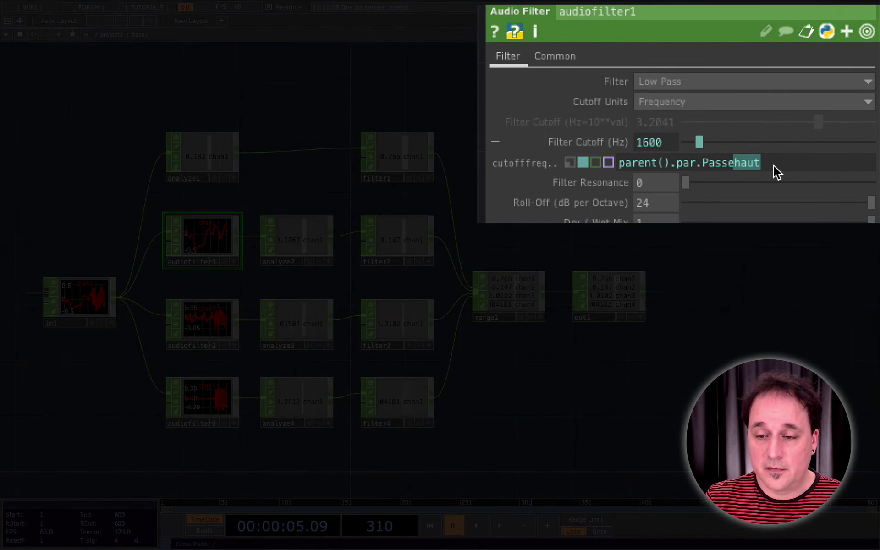
text(bas)
key(Return)
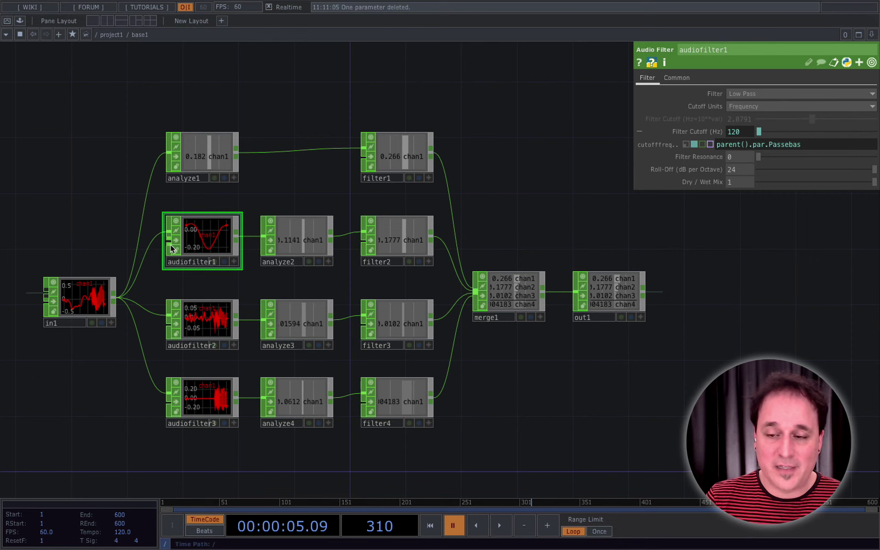
Paste the copied expression into audiofilter2's Filter Cutoff (Hz) and change it to parent().par.Centre.
click(204, 321)
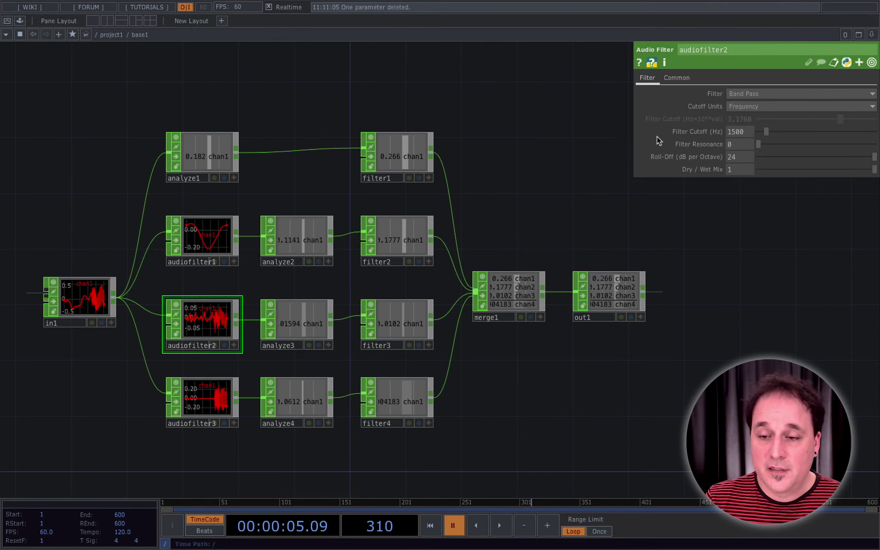
click(640, 144)
click(584, 162)
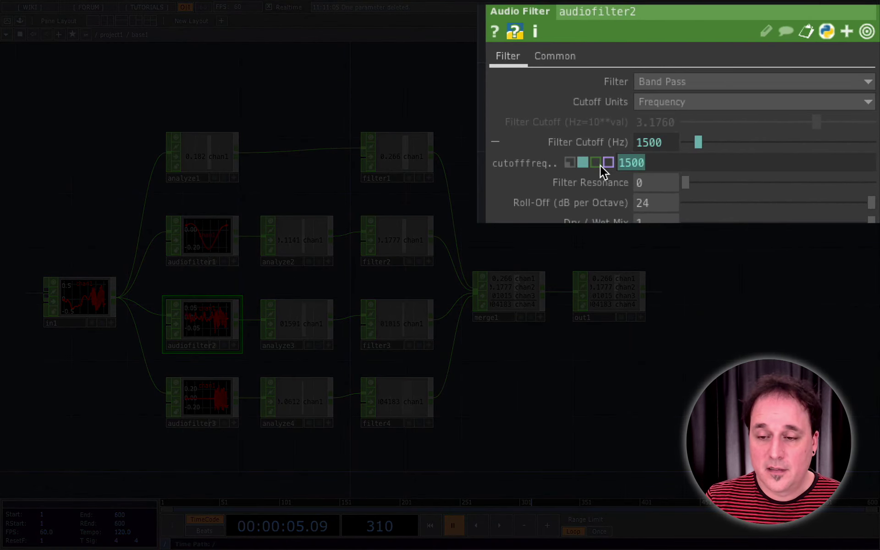
key(ctrl+v)
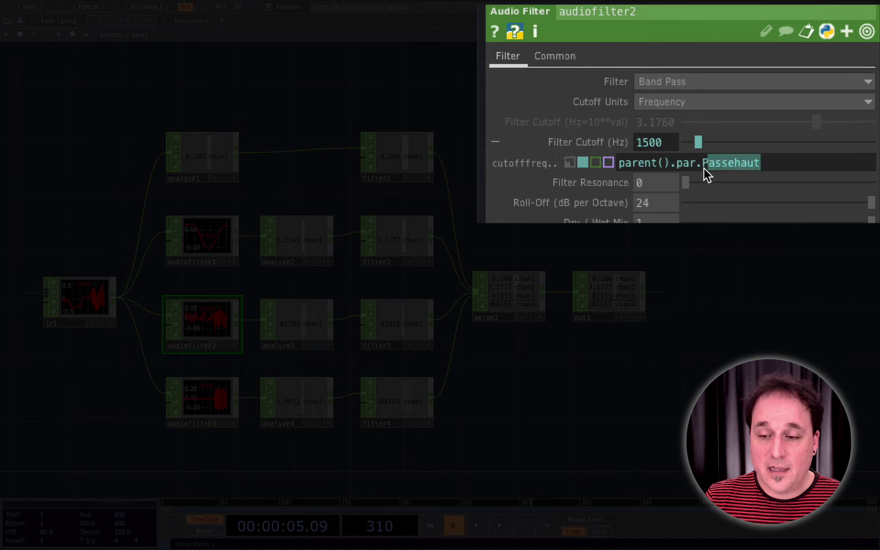
text(Centre)
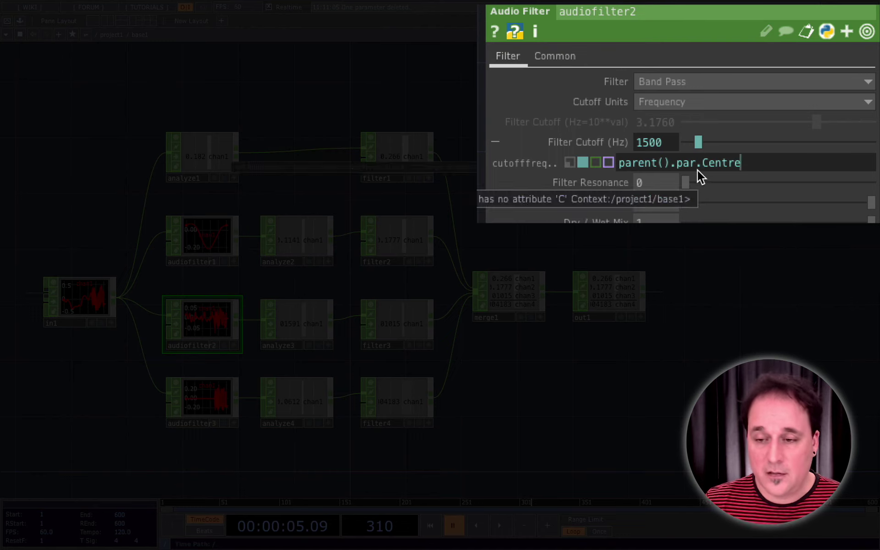
click(702, 164)
key(Return)
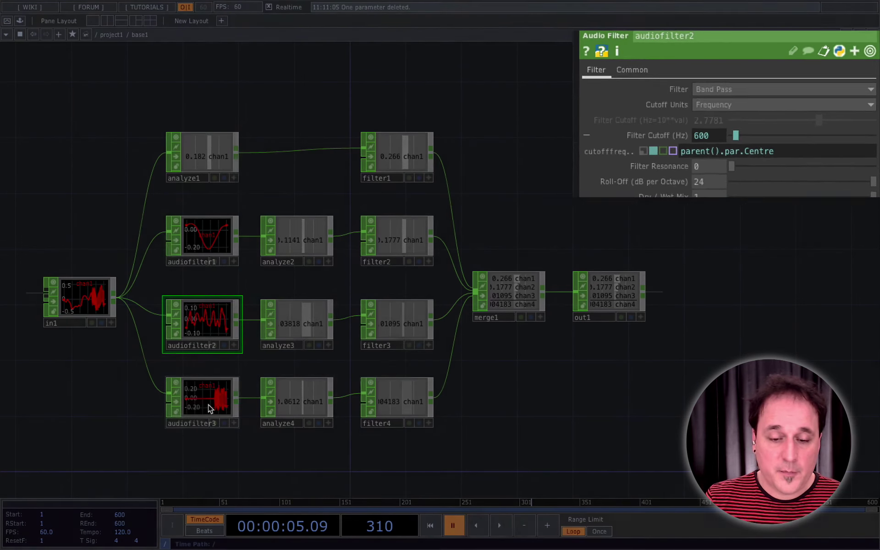
Link audiofilter3's Filter Cutoff (Hz) to base1's custom high-pass parameter with the expression parent().par.Passehaut.
click(202, 407)
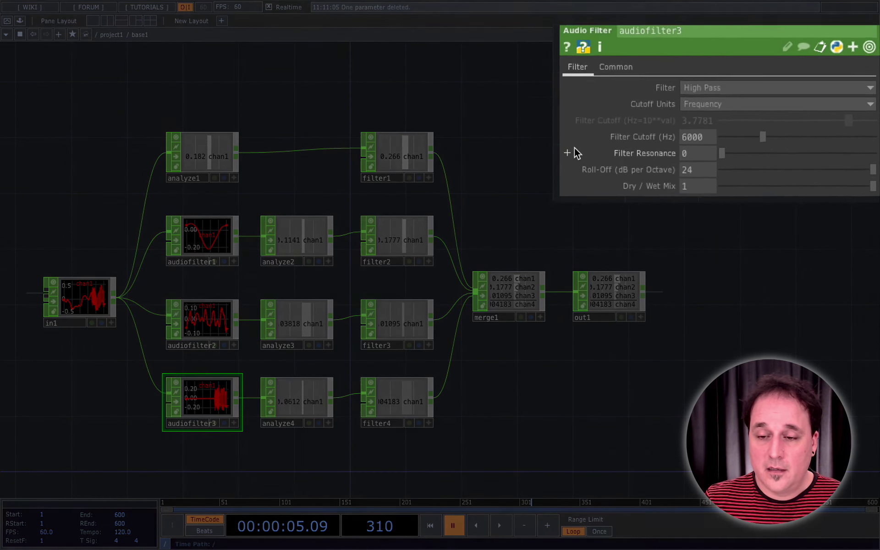
click(495, 142)
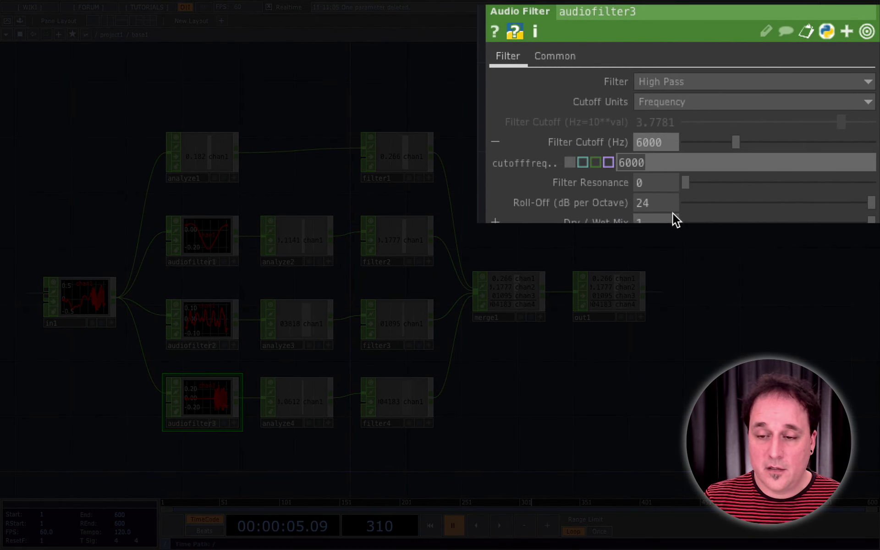
click(583, 162)
click(626, 163)
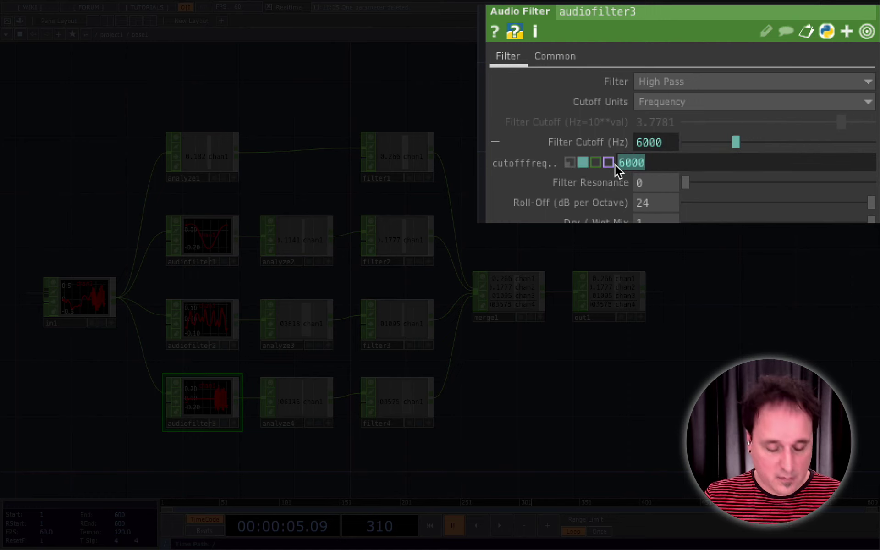
key(ctrl+v)
key(Return)
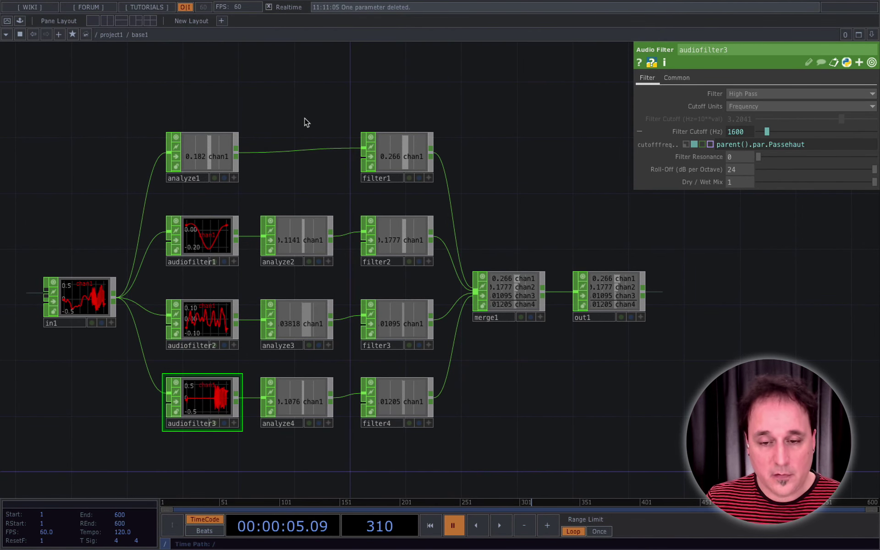
Return to the parent network, play the timeline, try a higher Passe-haut on base1 and set it back to 1600 Hz.
key(u)
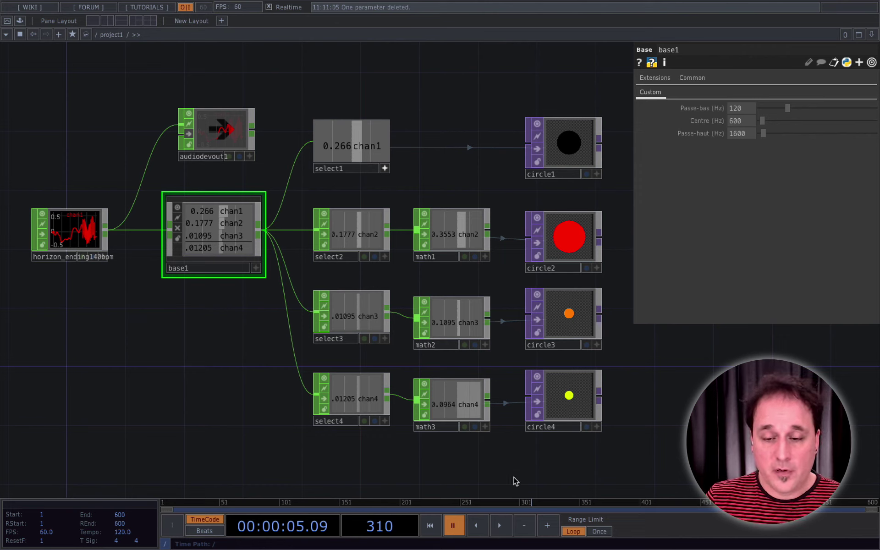
click(498, 525)
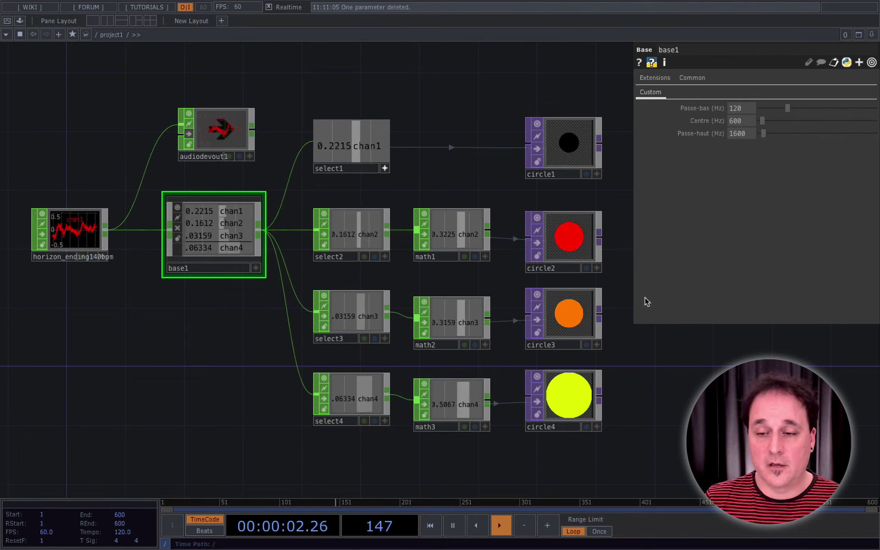
mouse_move(764, 133)
mouse_down()
mouse_move(859, 137)
mouse_move(768, 139)
mouse_up()
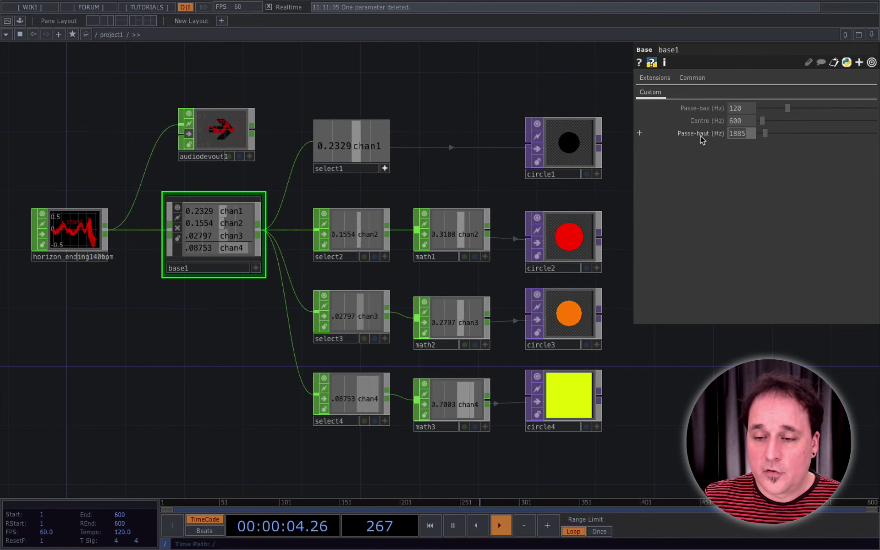
text(1600)
key(Return)
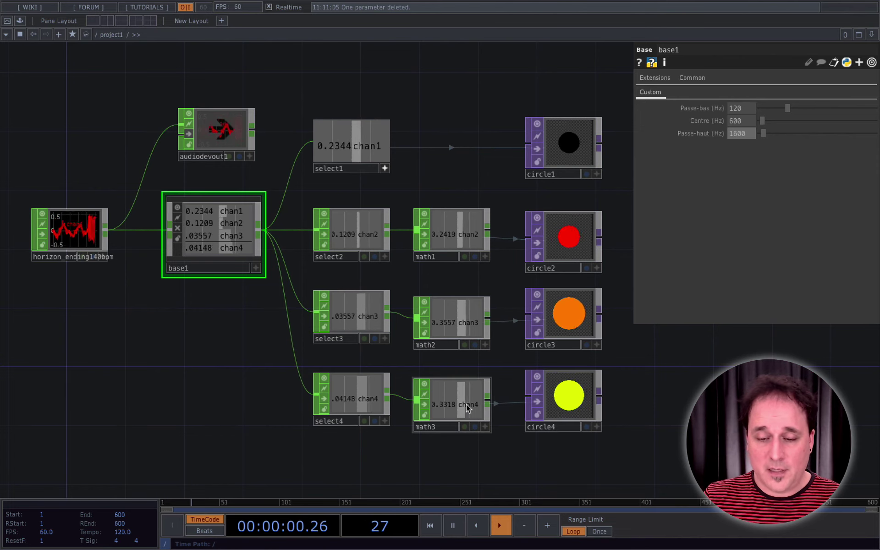
Set math3's Multiply value to 5 to reduce the scaling that drives circle4.
click(451, 405)
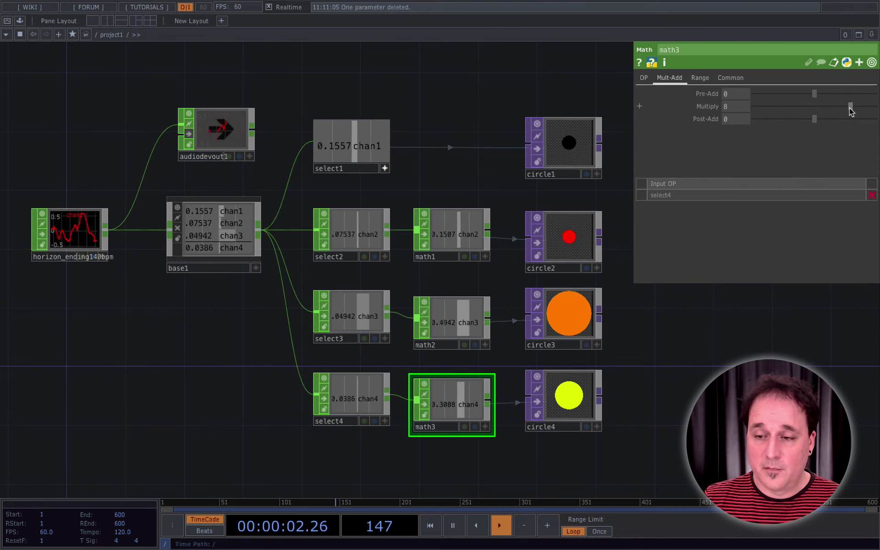
drag(850, 107, 826, 107)
drag(744, 108, 698, 104)
text(5)
key(Return)
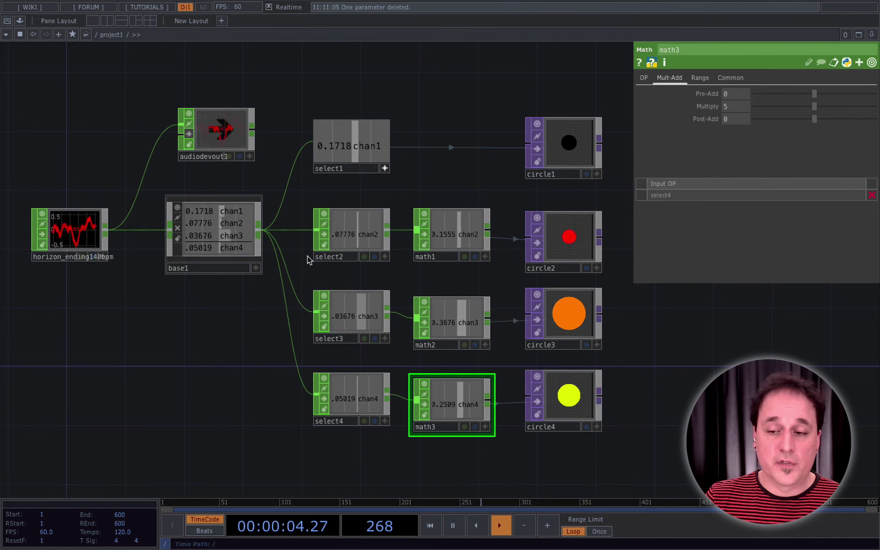
Go inside base1 and add an Info CHOP below audiofilter3.
click(207, 229)
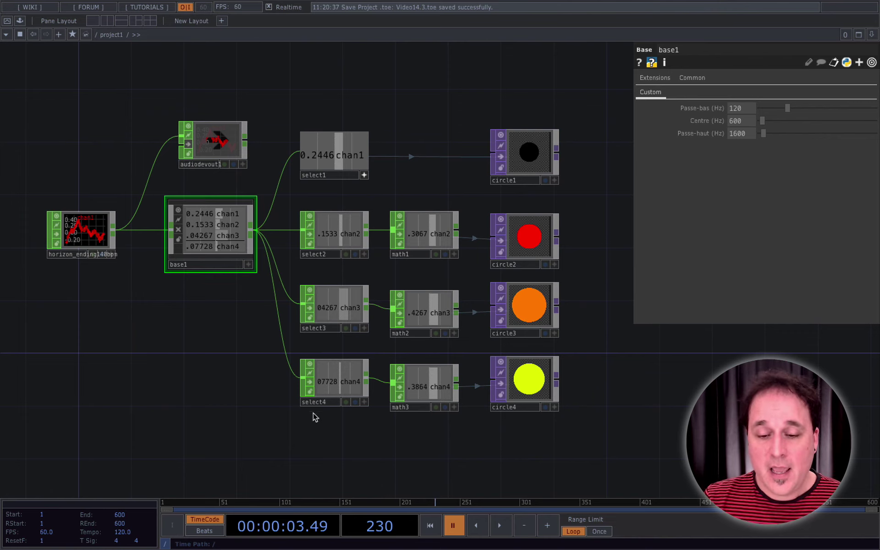
drag(621, 448, 618, 410)
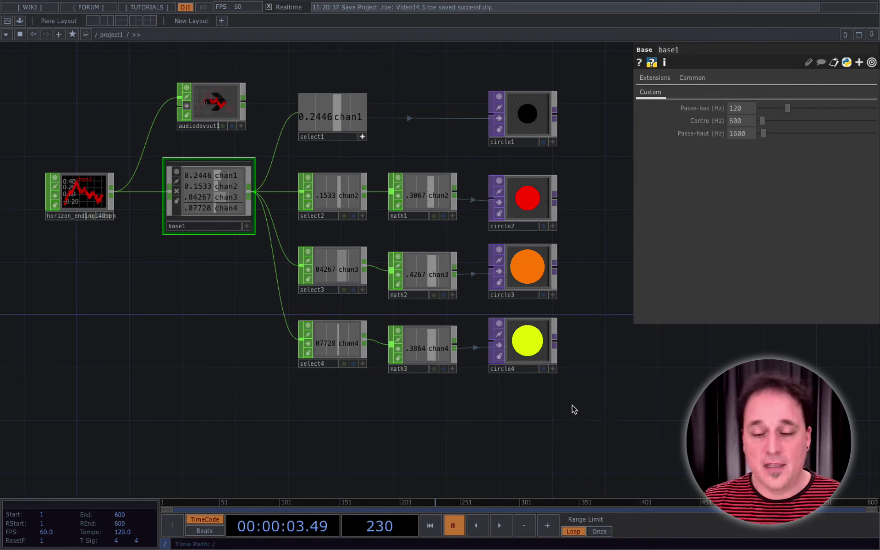
double_click(216, 198)
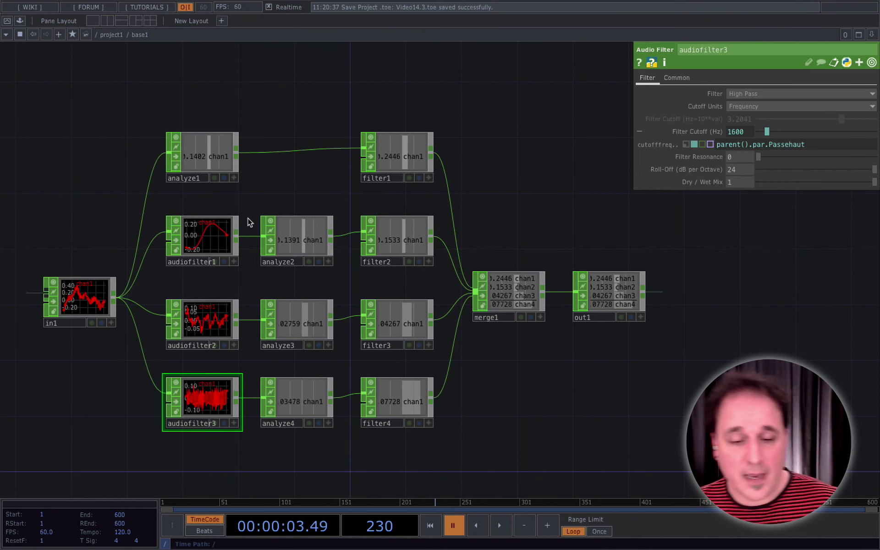
drag(522, 413, 538, 360)
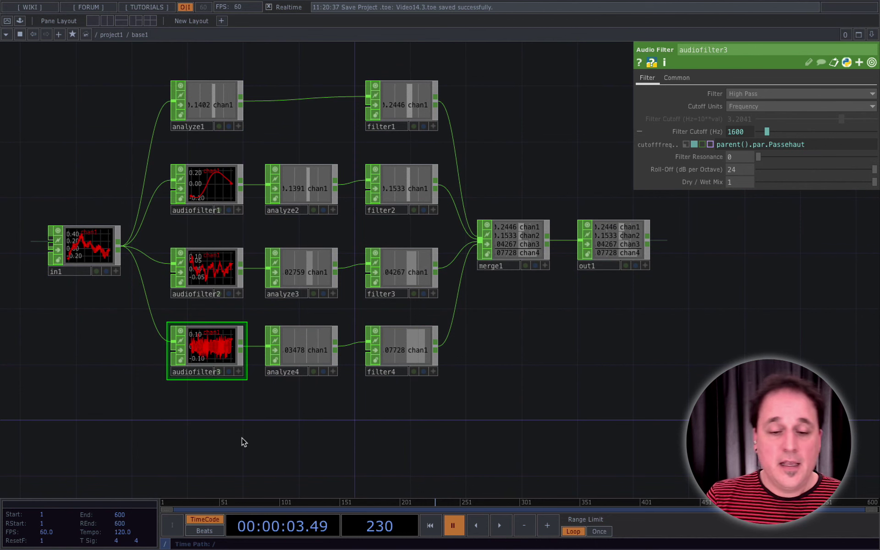
key(Tab)
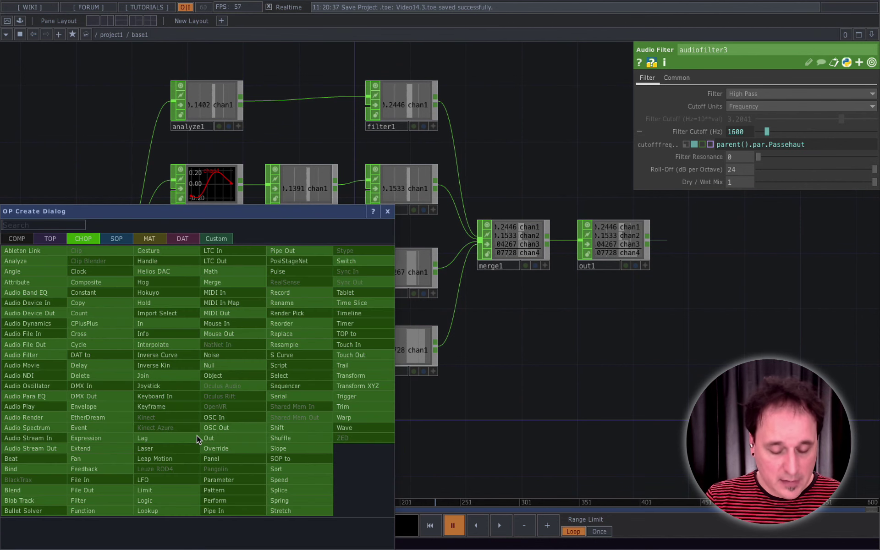
text(INfo)
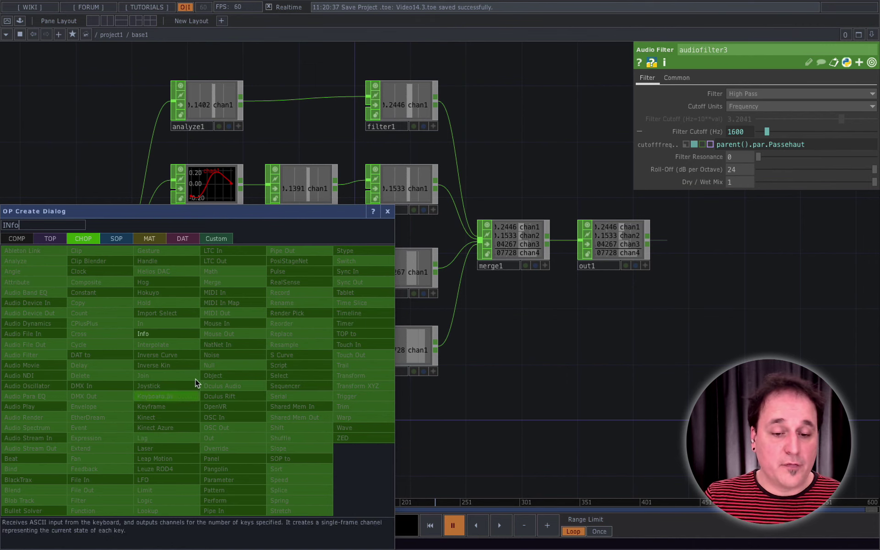
click(182, 336)
click(208, 432)
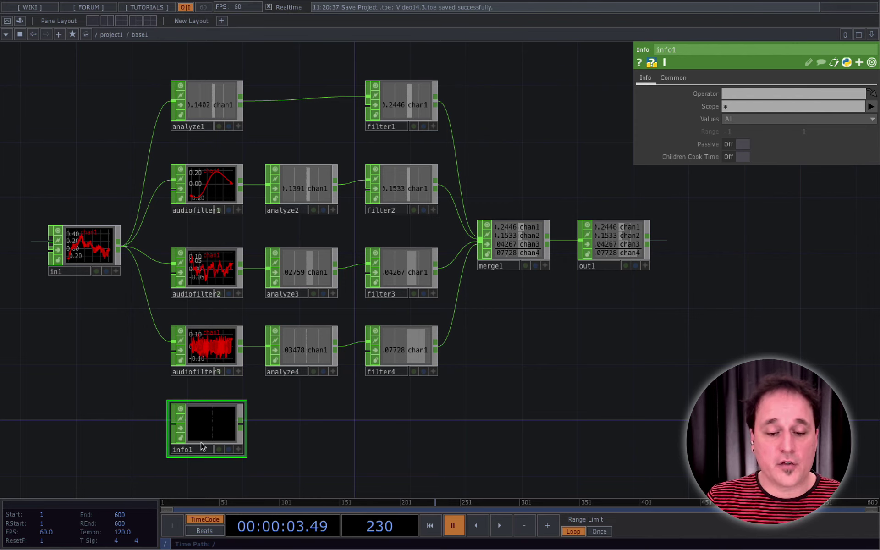
Return to the parent network and copy the name of the Audio File In operator, horizon_ending140bpm.
scroll(356, 434, down, 1)
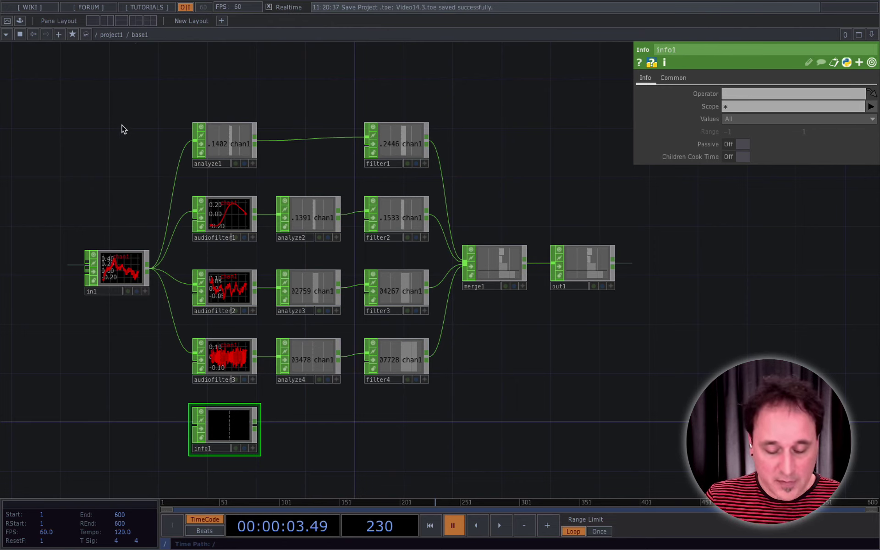
key(u)
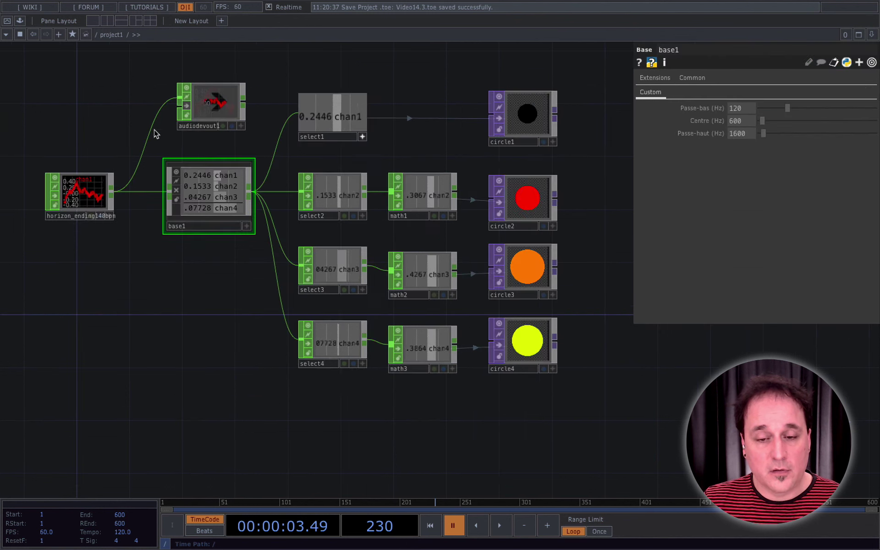
click(90, 199)
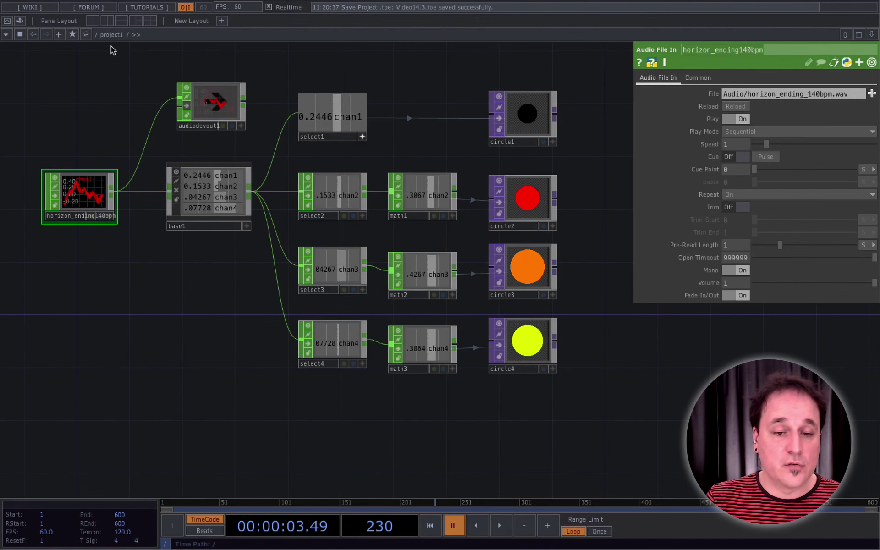
click(234, 225)
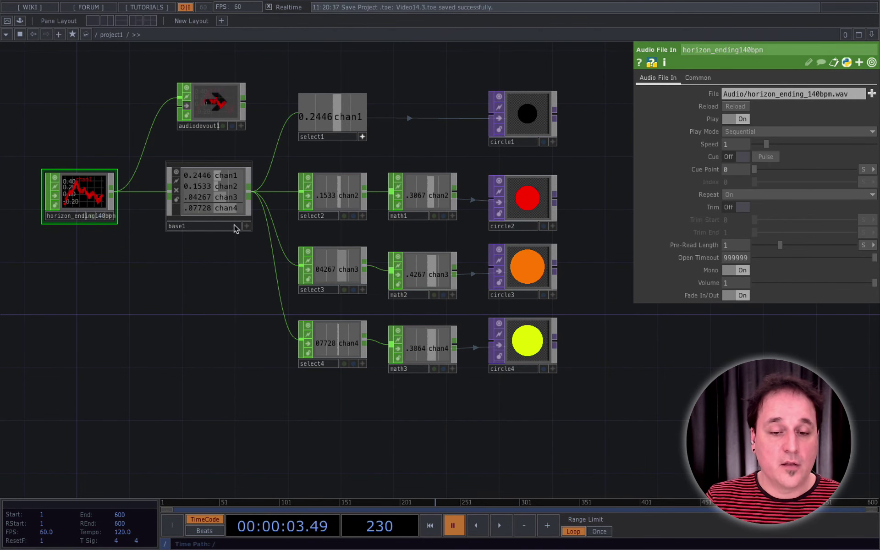
Go back inside base1 and set info1's Operator to the absolute path /project1/horizon_ending140bpm.
double_click(215, 204)
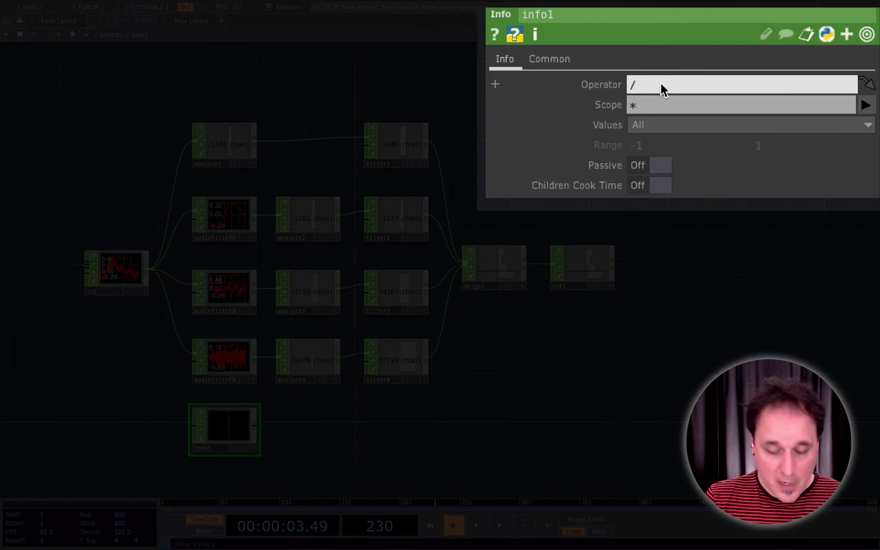
text(/)
text(horizon_ending140bpm)
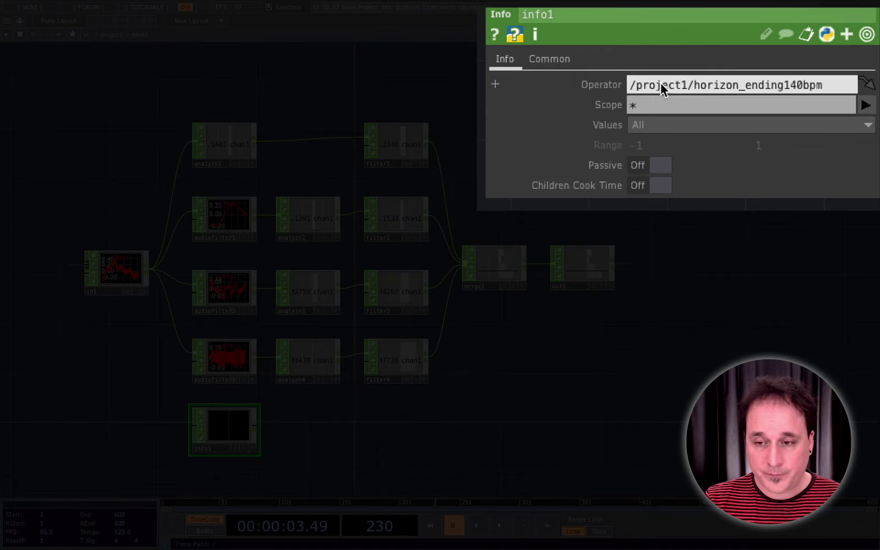
key(Return)
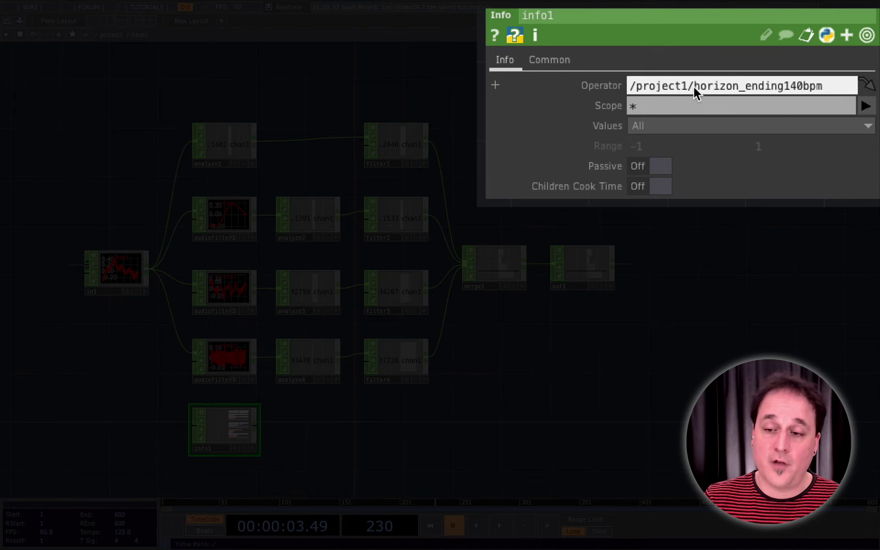
drag(695, 87, 755, 84)
drag(820, 89, 823, 87)
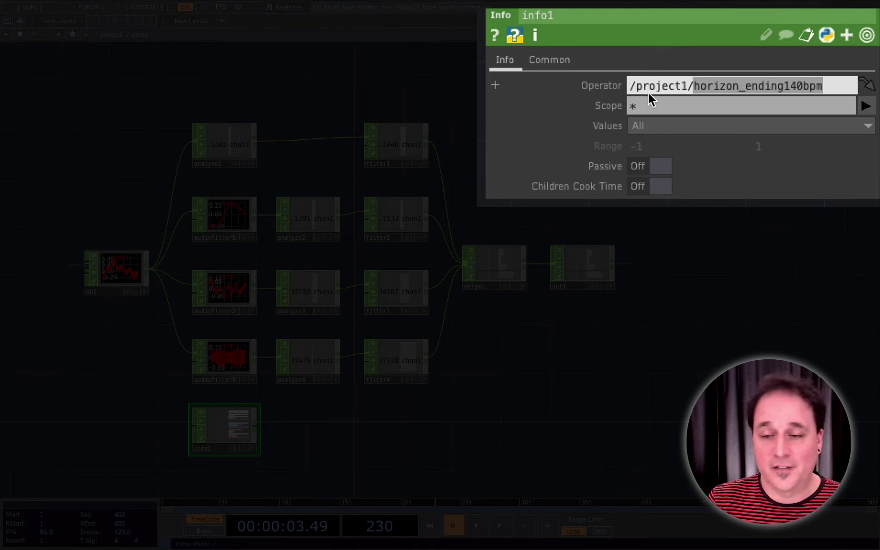
Replace info1's Operator path with the expression parent().inputs[0] so it references whatever is connected to base1's first input.
click(495, 86)
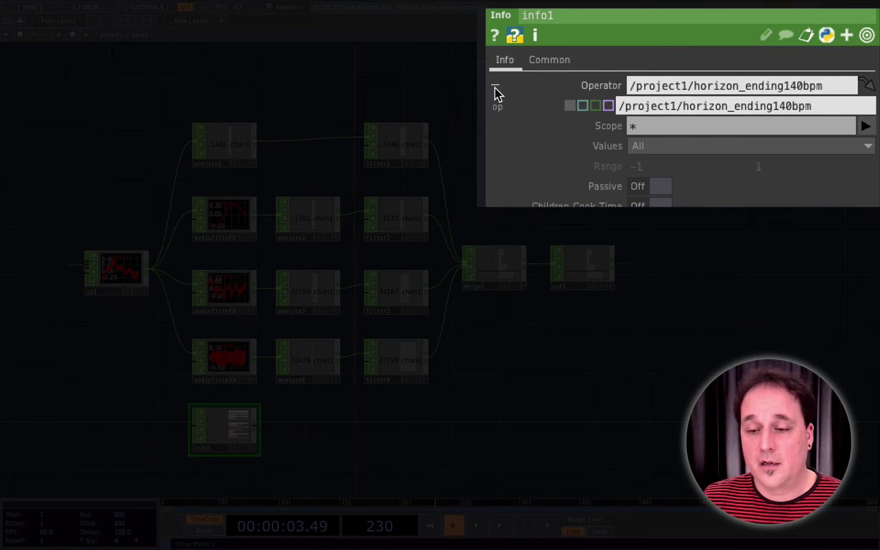
click(582, 108)
drag(812, 106, 623, 112)
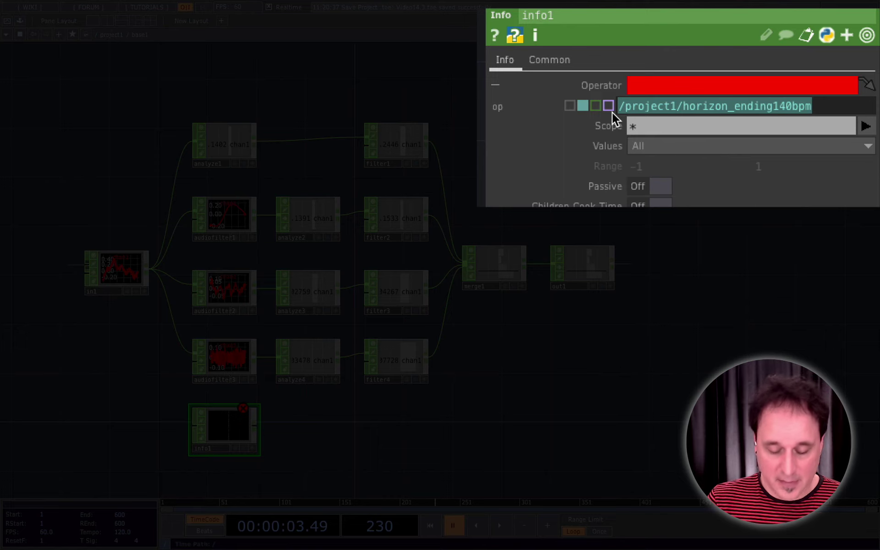
text(parent())
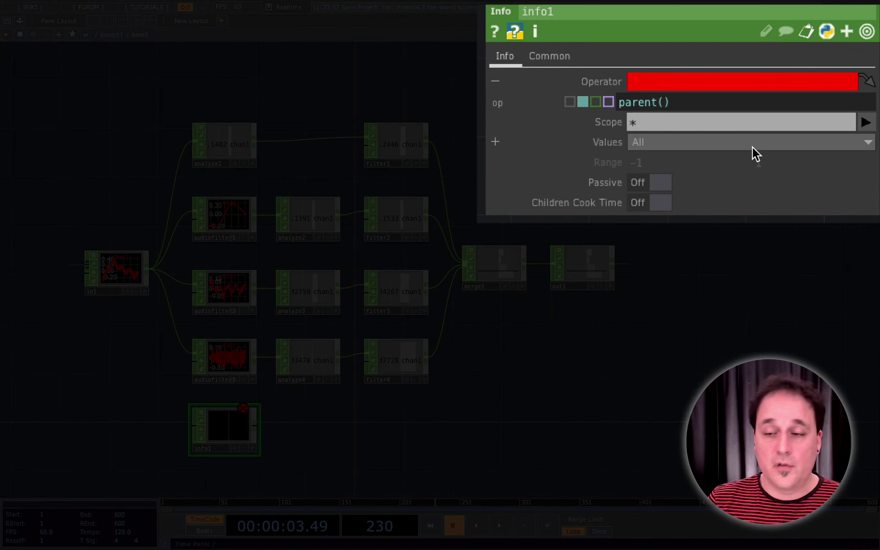
text(.inputs)
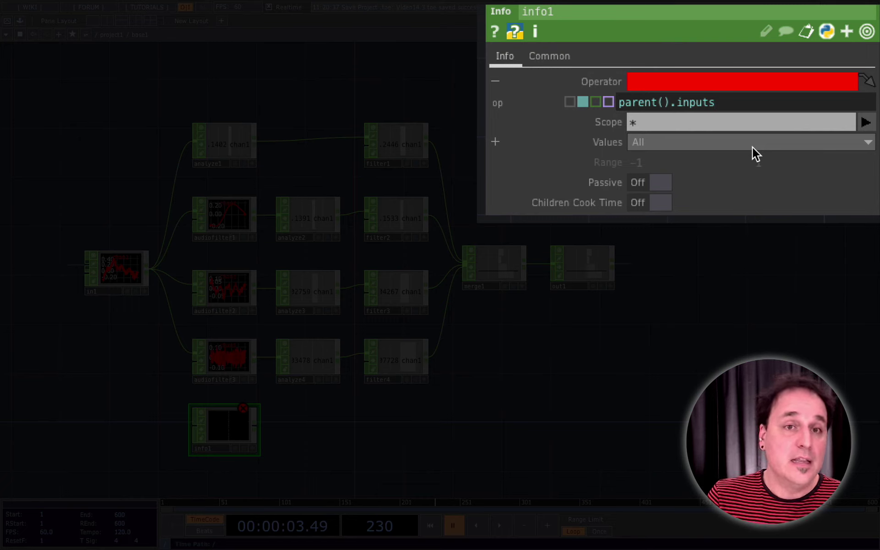
text([)
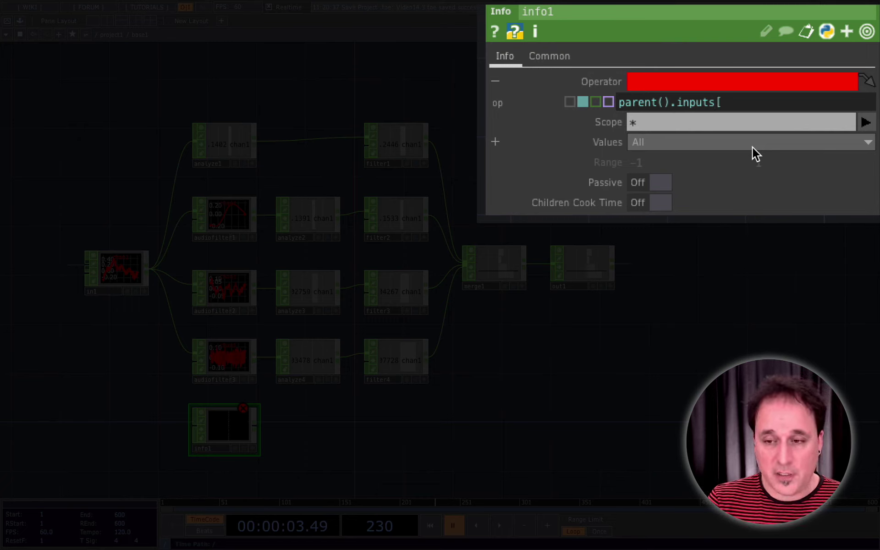
text(0])
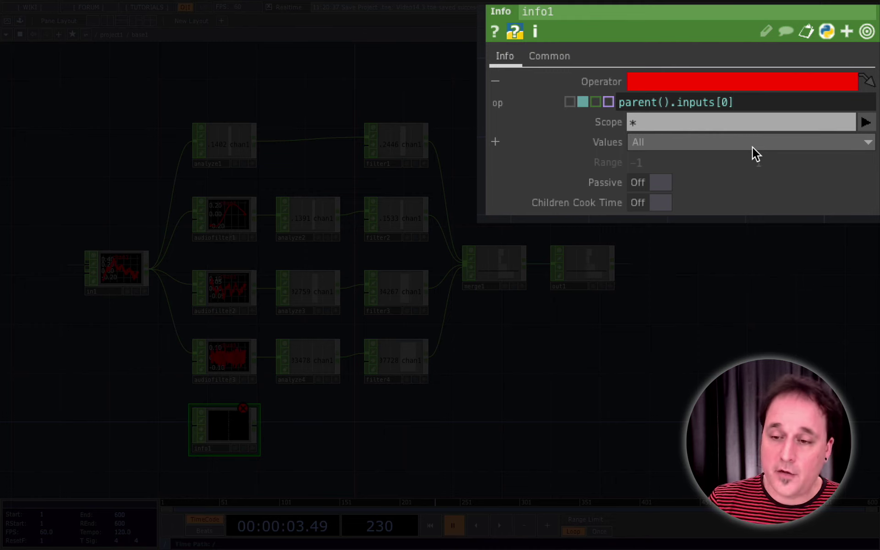
key(Return)
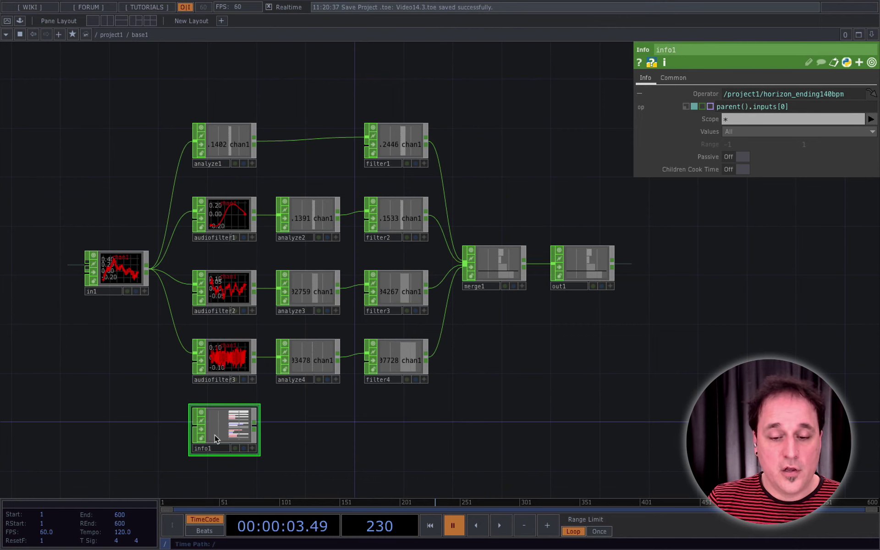
Examine info1's channel list up close, including sample, file length and sample rate, and bring the surrounding network back into view.
key(shift+h)
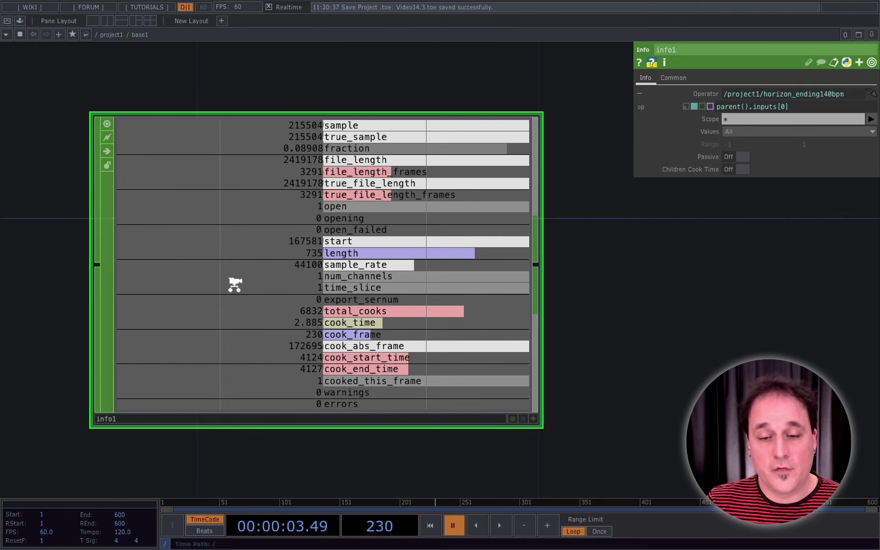
scroll(233, 281, down, 5)
scroll(235, 285, down, 5)
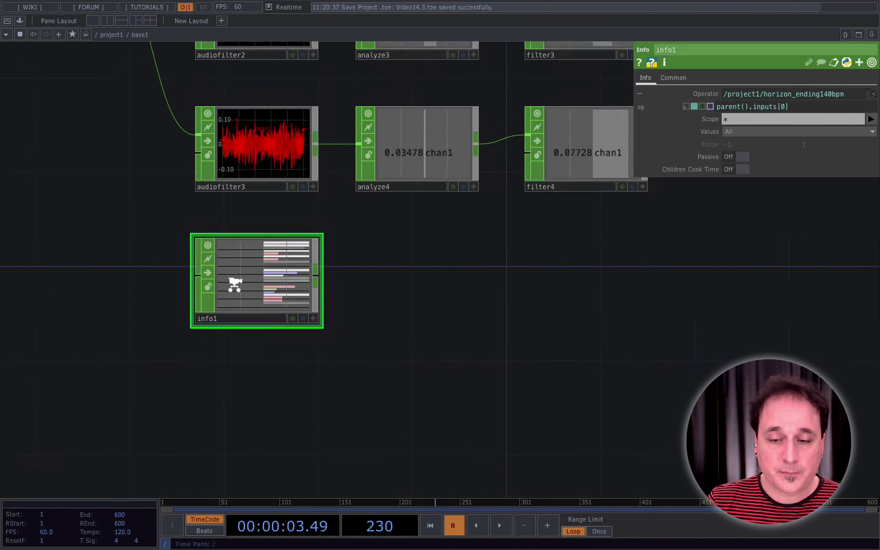
drag(444, 343, 365, 433)
scroll(452, 393, down, 4)
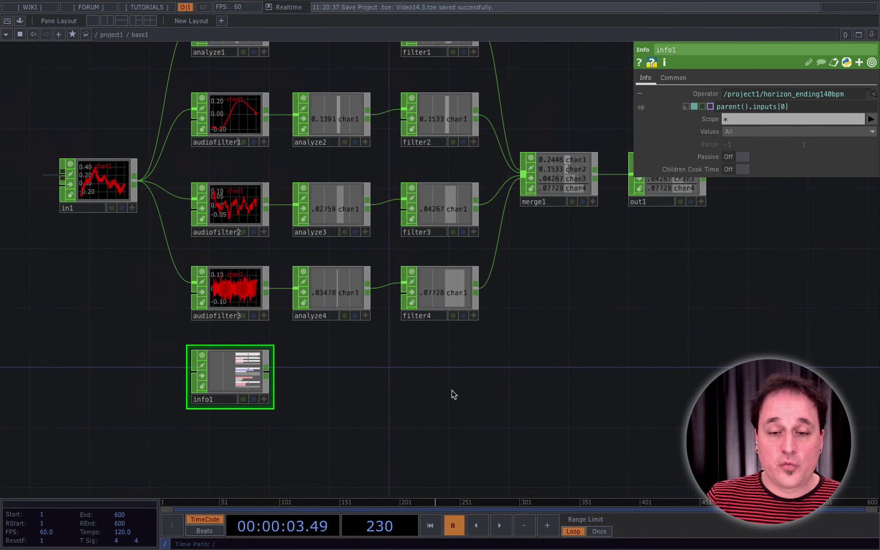
Add a Select CHOP fed by info1 below filter4 in base1.
scroll(536, 377, down, 2)
drag(522, 360, 439, 389)
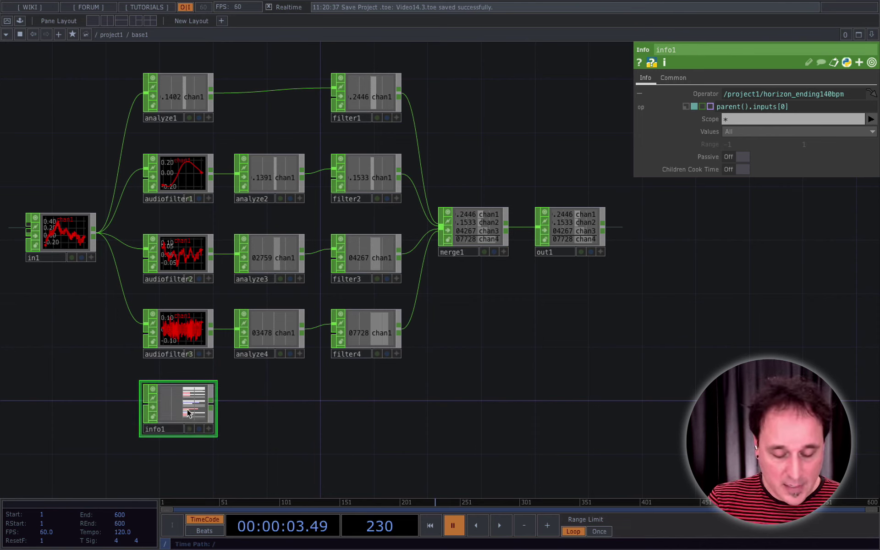
key(shift+h)
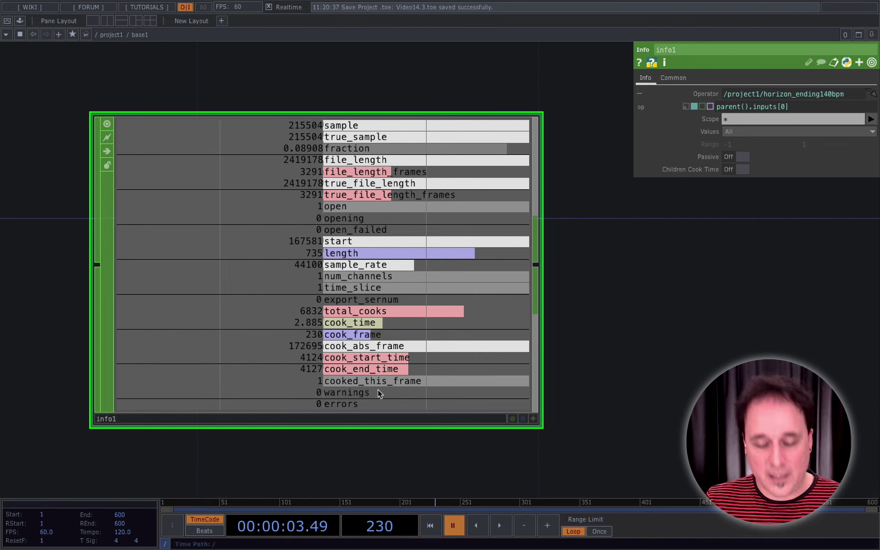
key(h)
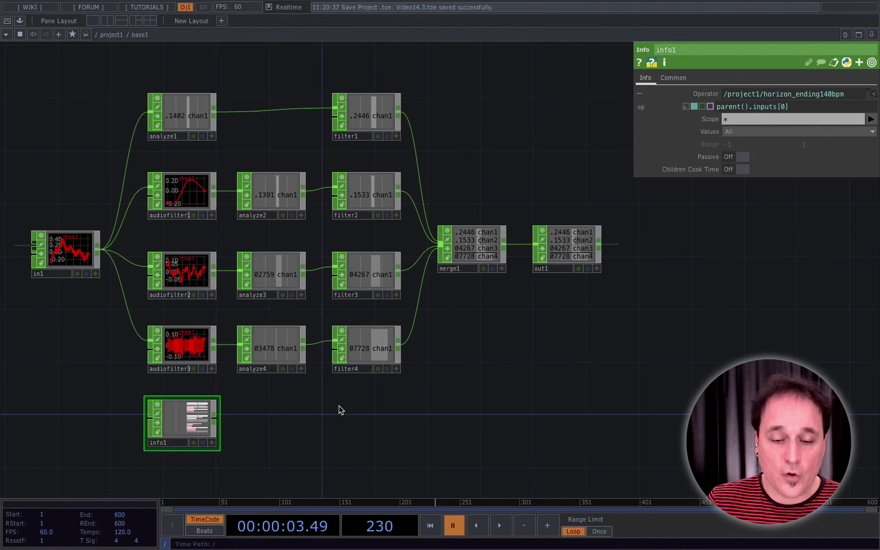
key(Tab)
text(sel)
click(334, 374)
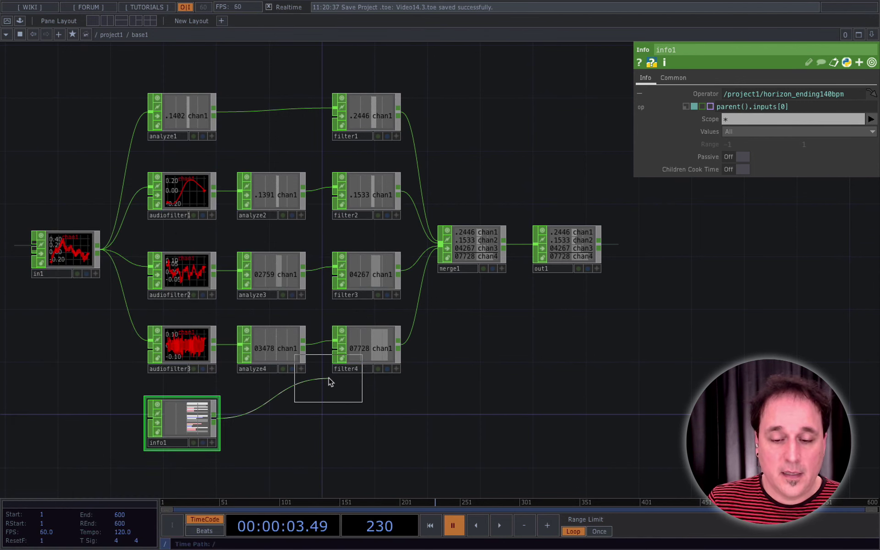
click(368, 420)
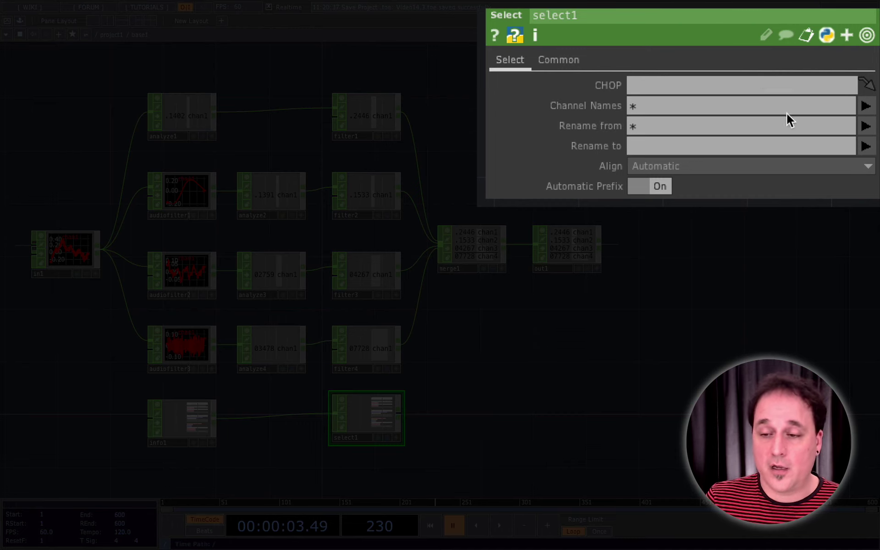
Set select1's Channel Names to fraction and connect its output to merge1.
click(866, 106)
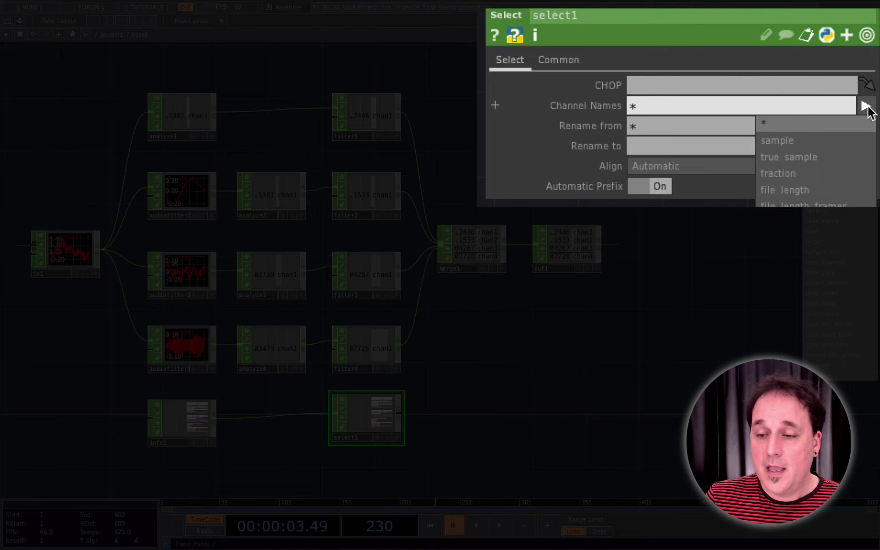
click(843, 174)
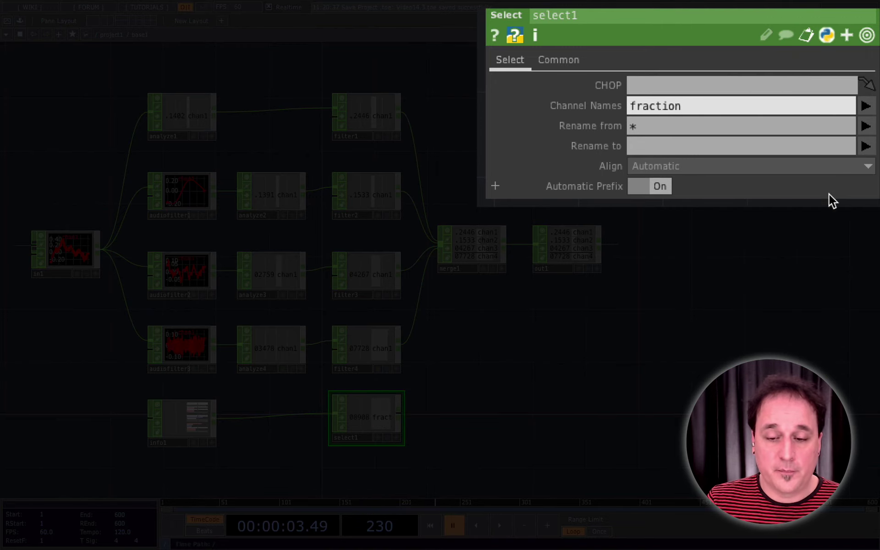
drag(399, 418, 440, 248)
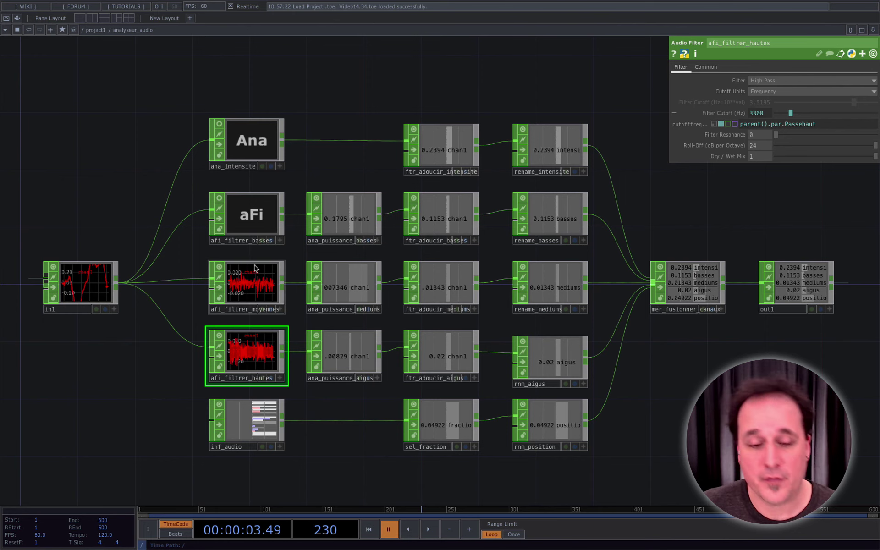
Insert a Math CHOP between in1 and the analysis branches in analyseur_audio, then space in1 and math1 away from the filters.
scroll(140, 305, up, 4)
drag(154, 306, 284, 292)
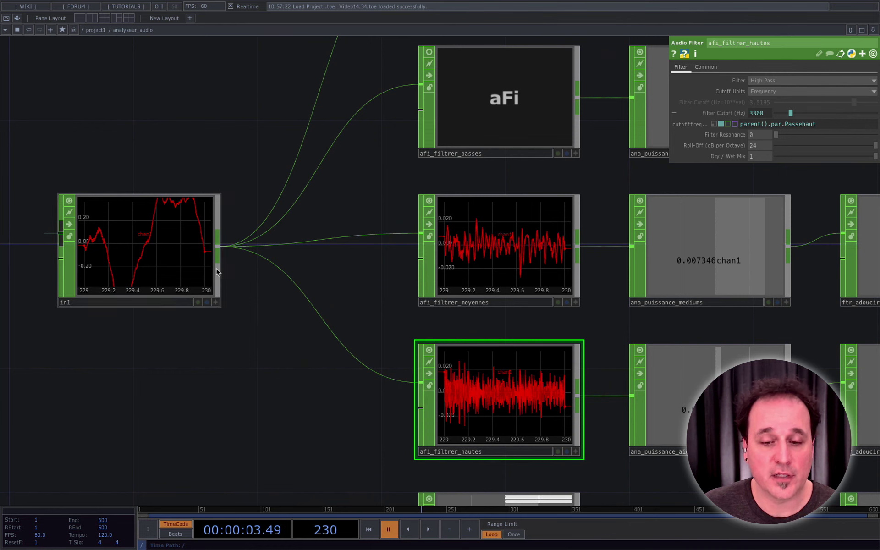
right_click(219, 248)
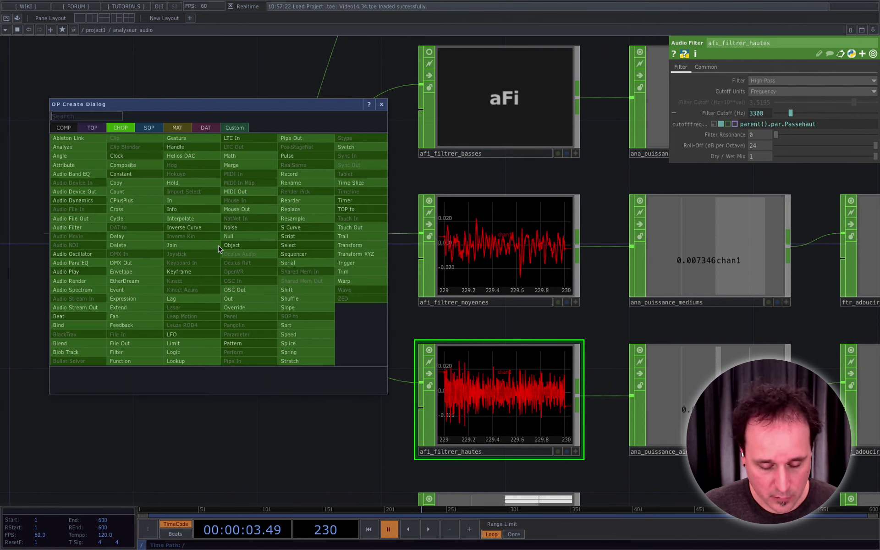
text(ma)
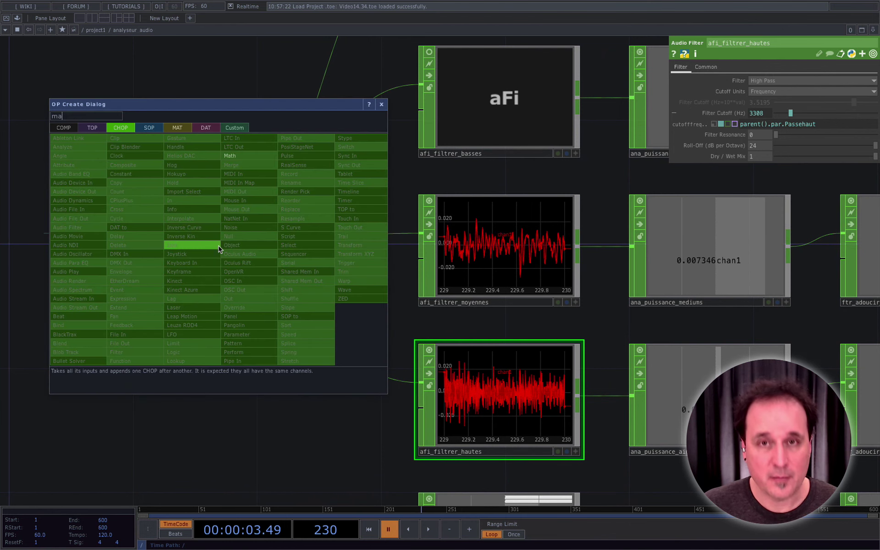
click(250, 156)
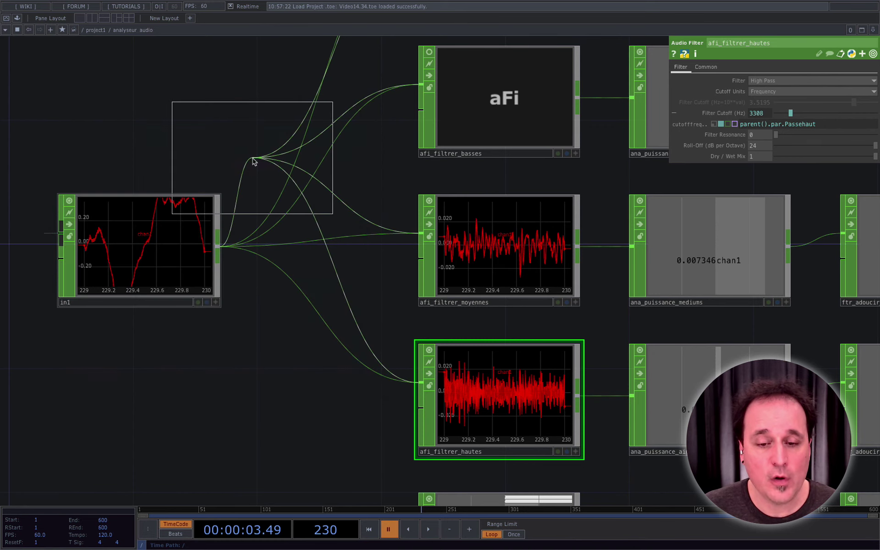
click(310, 250)
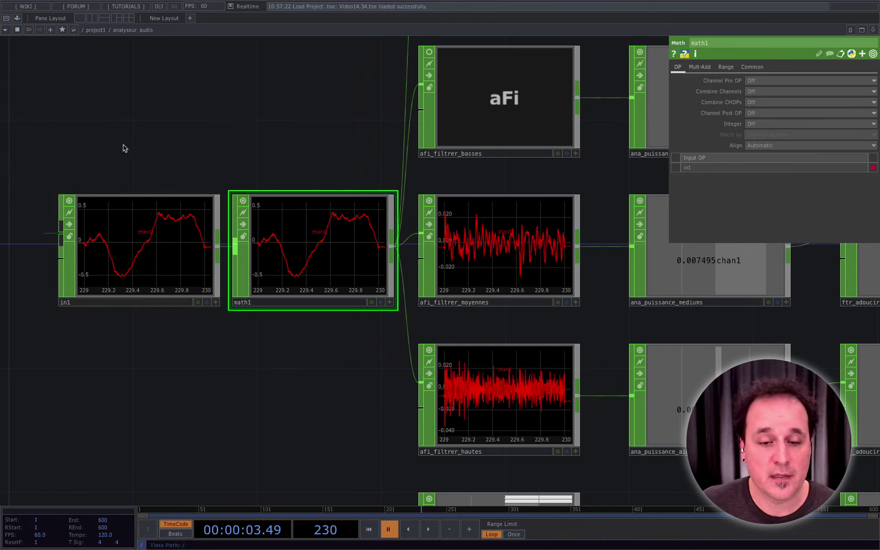
drag(123, 145, 261, 268)
drag(323, 263, 243, 275)
click(193, 365)
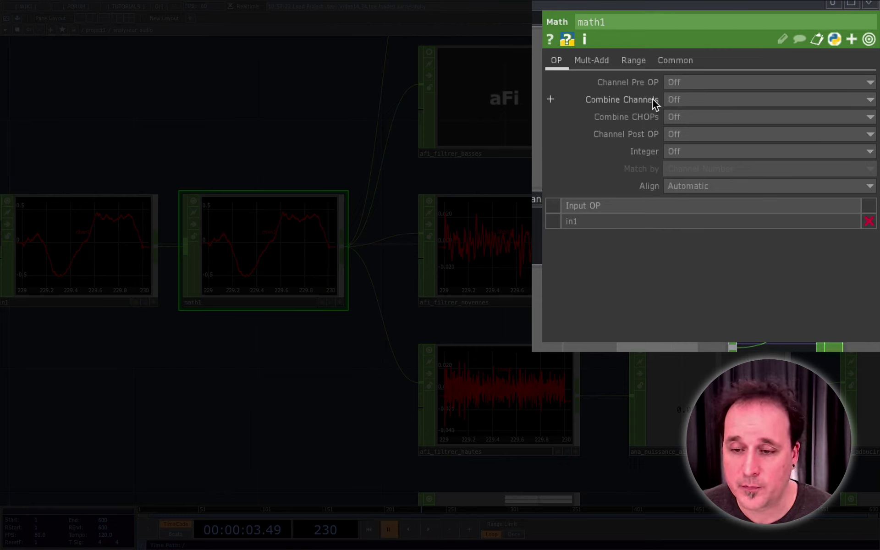
Set math1's Combine Channels to Average and move in1 slightly farther from math1.
click(700, 101)
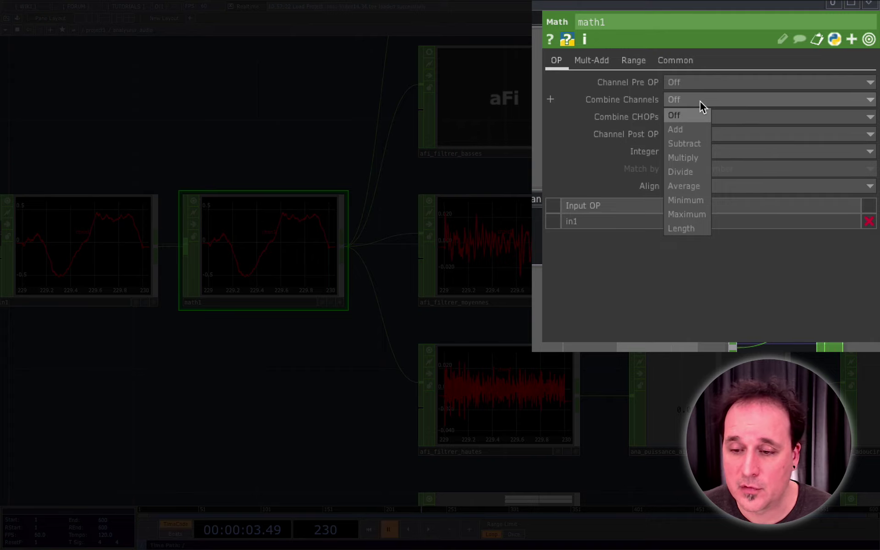
click(697, 189)
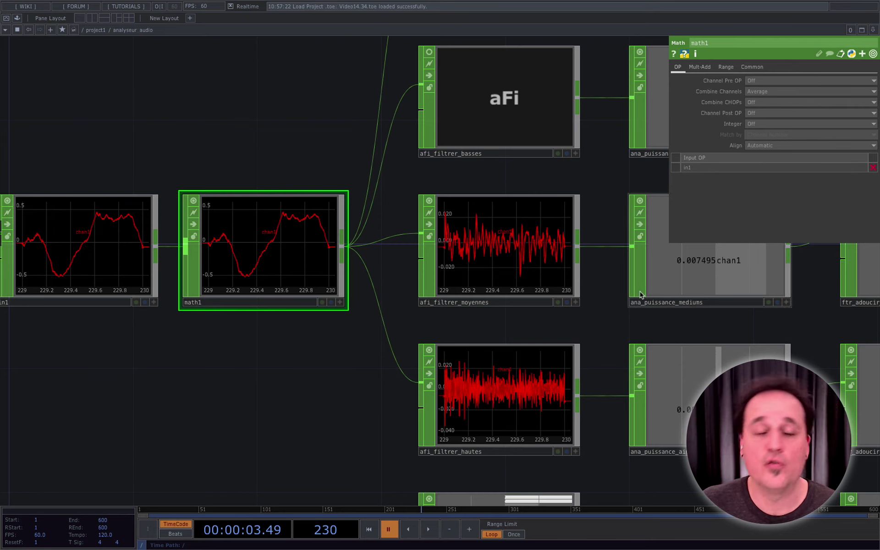
middle_drag(389, 276, 374, 322)
drag(299, 378, 223, 368)
middle_drag(285, 354, 290, 362)
drag(290, 362, 226, 373)
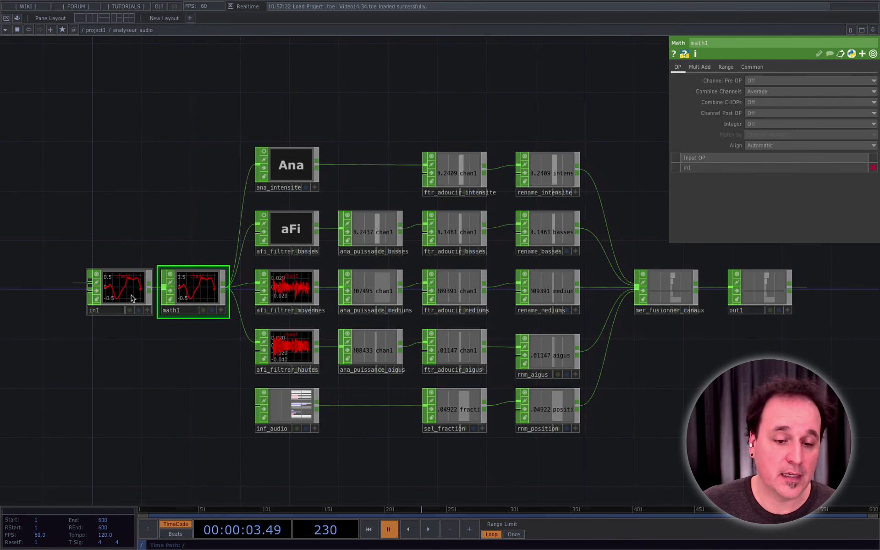
drag(132, 303, 117, 304)
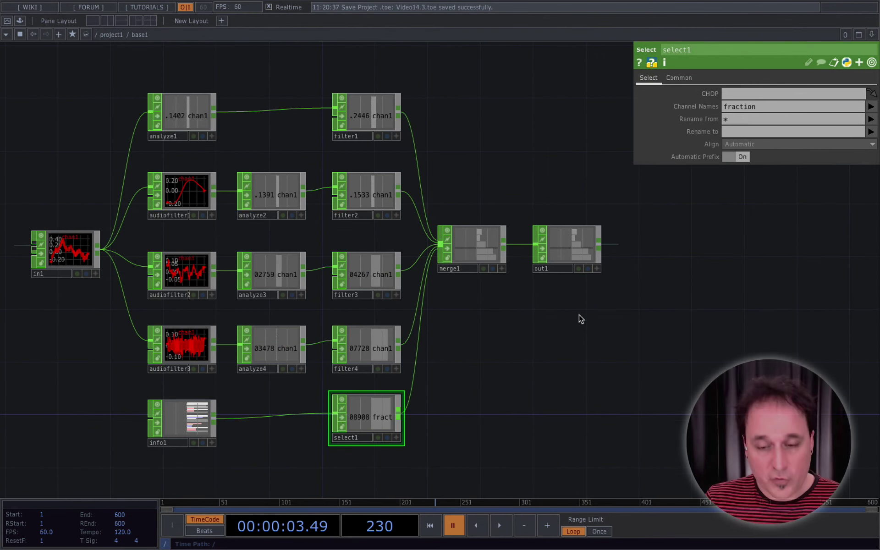
Go back up from base1 to the project1 network and align select4 with math3.
key(u)
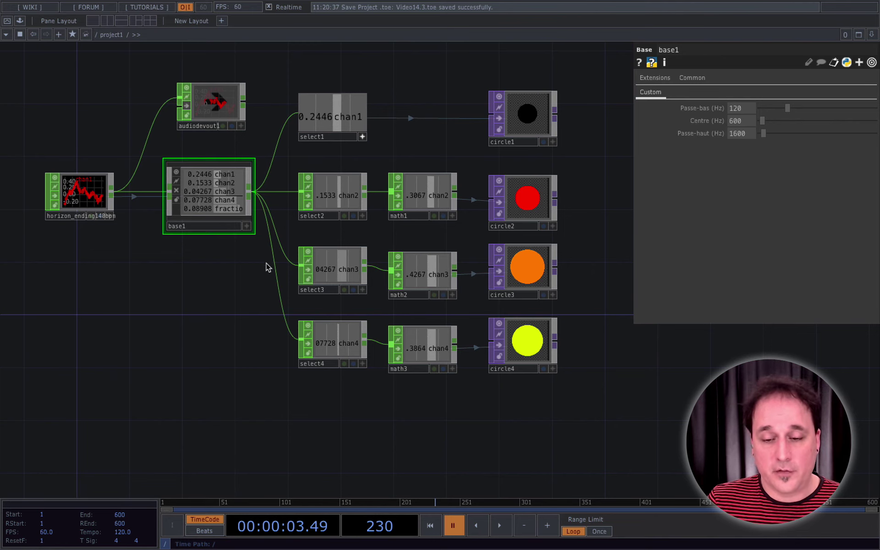
drag(330, 348, 329, 353)
right_click(326, 404)
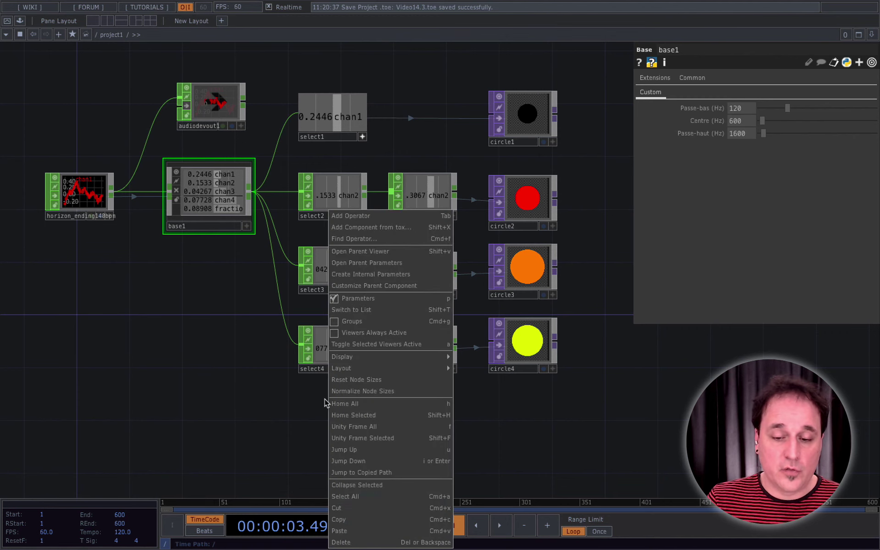
click(307, 404)
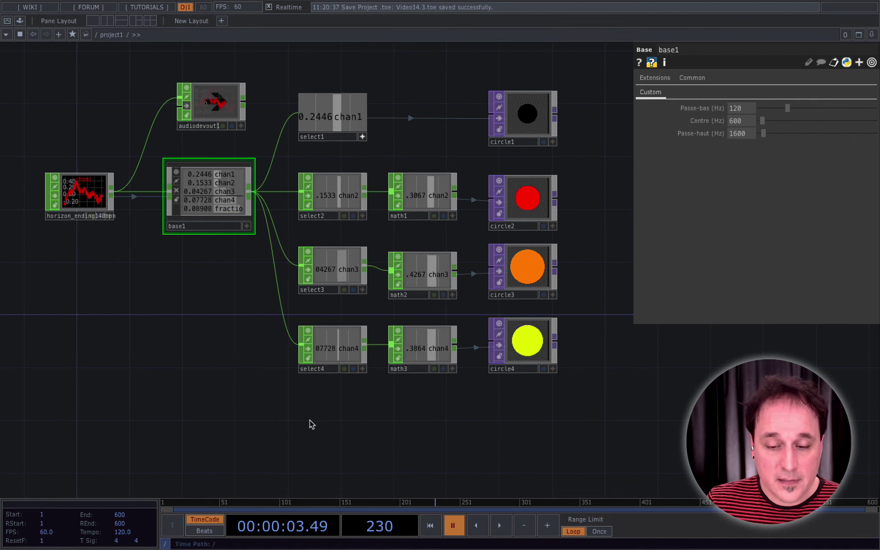
Add a Select CHOP below select4, connect base1 to it, and set its Channel Names to fraction.
key(Tab)
text(sele)
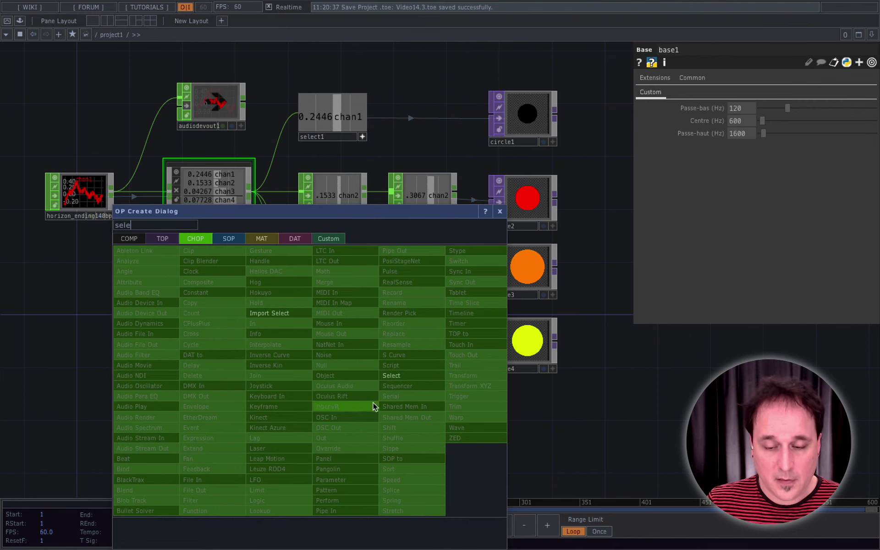
click(395, 376)
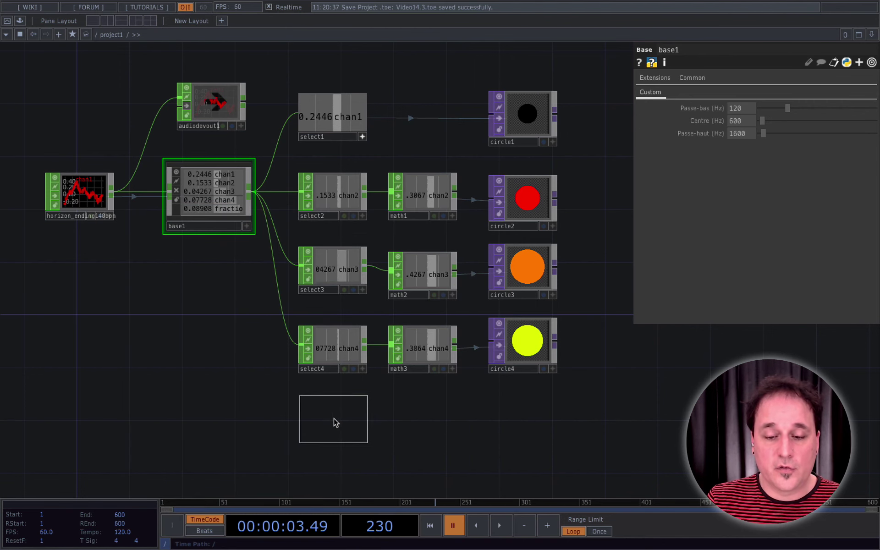
click(334, 419)
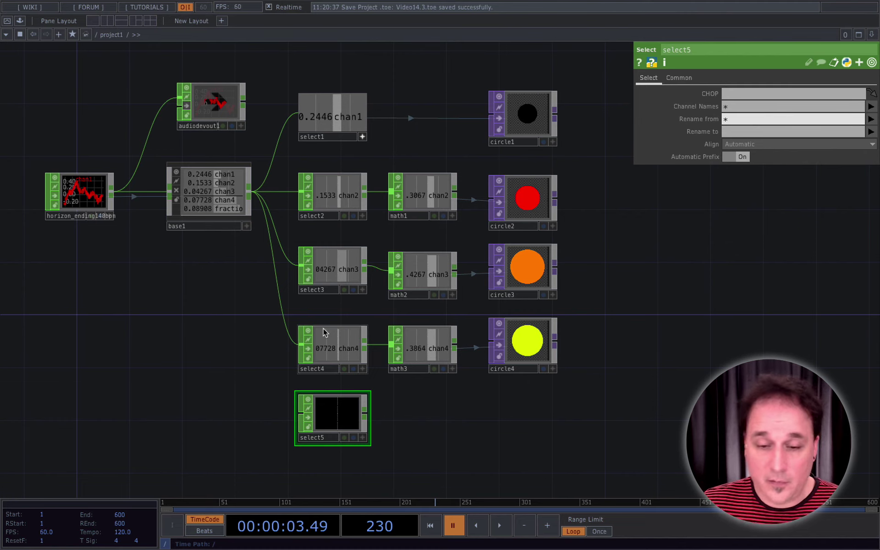
drag(283, 369, 300, 414)
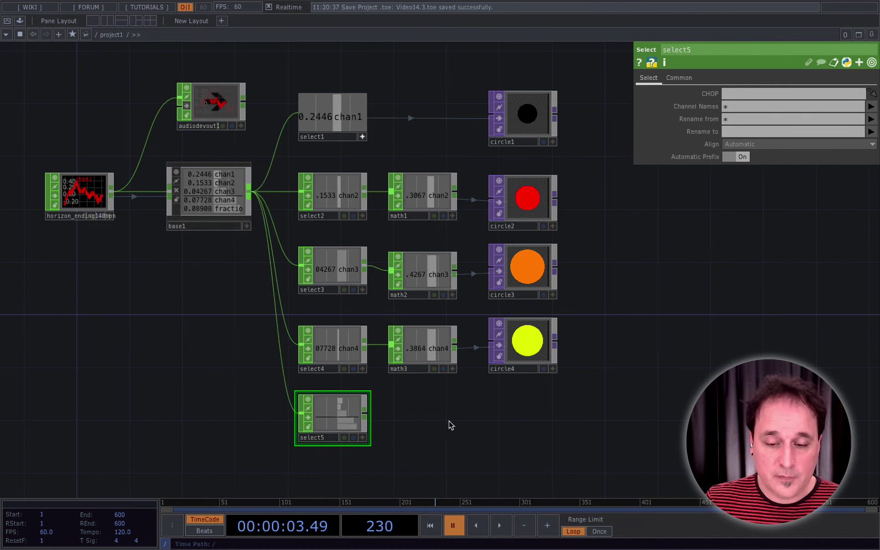
click(866, 117)
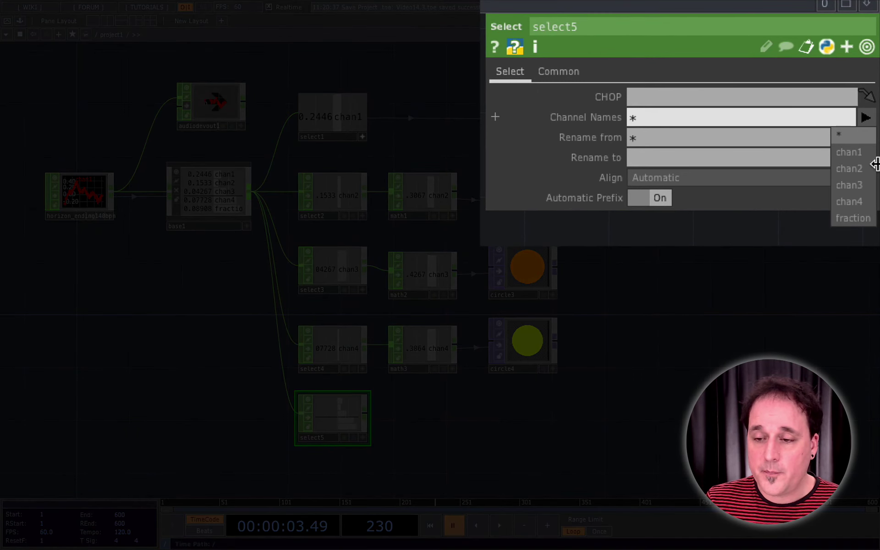
click(858, 219)
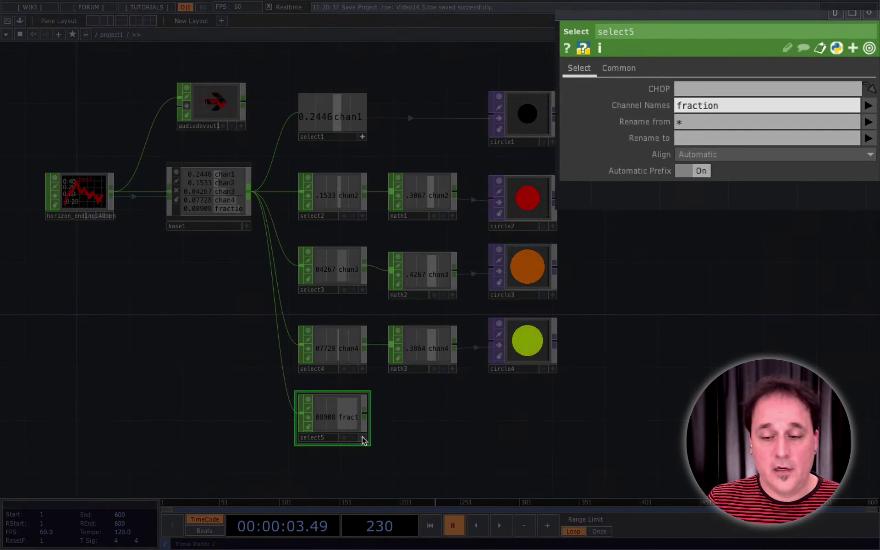
Add a Math CHOP after select5, in line with math3.
scroll(399, 415, down, 2)
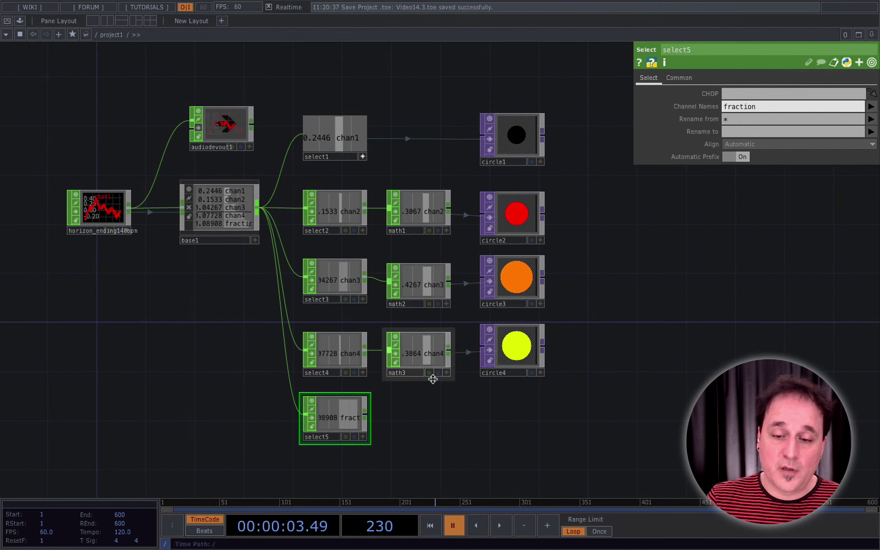
right_click(367, 416)
text(math)
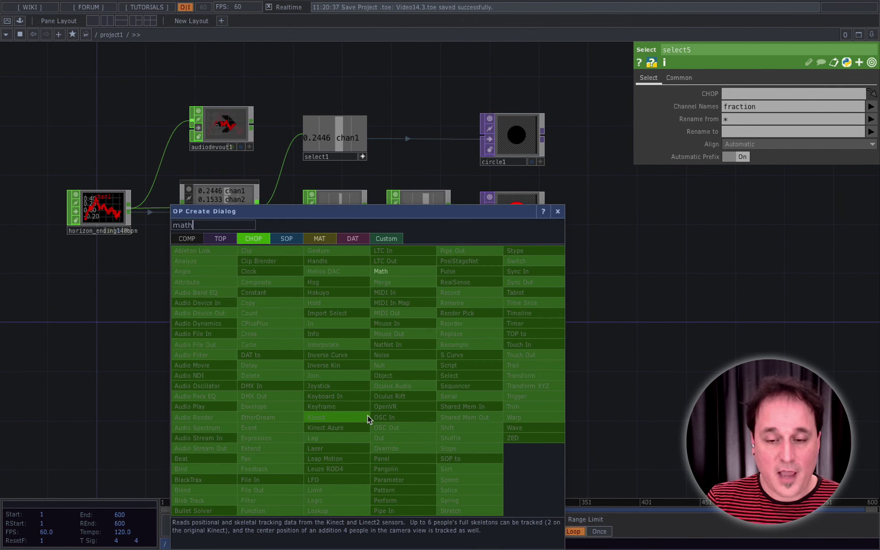
click(390, 272)
click(415, 419)
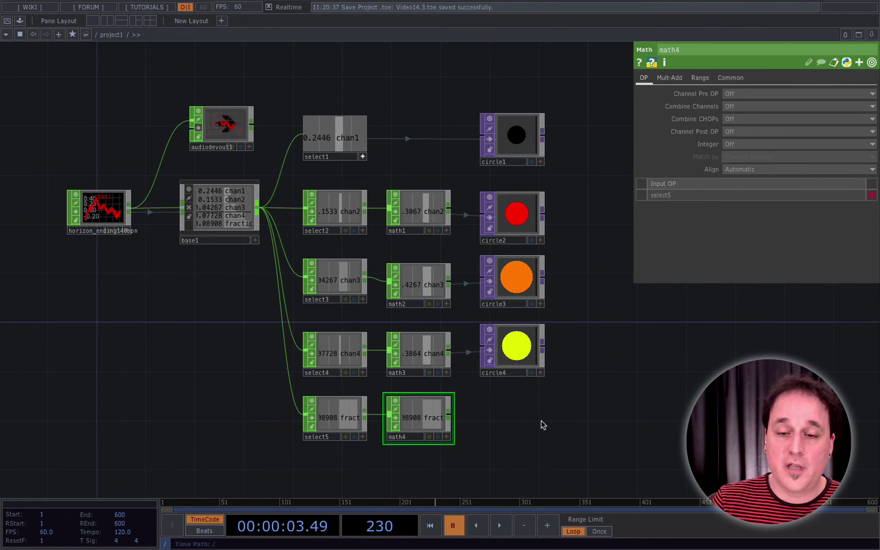
Add a Circle TOP beside math4, below circle4.
middle_drag(550, 434, 524, 422)
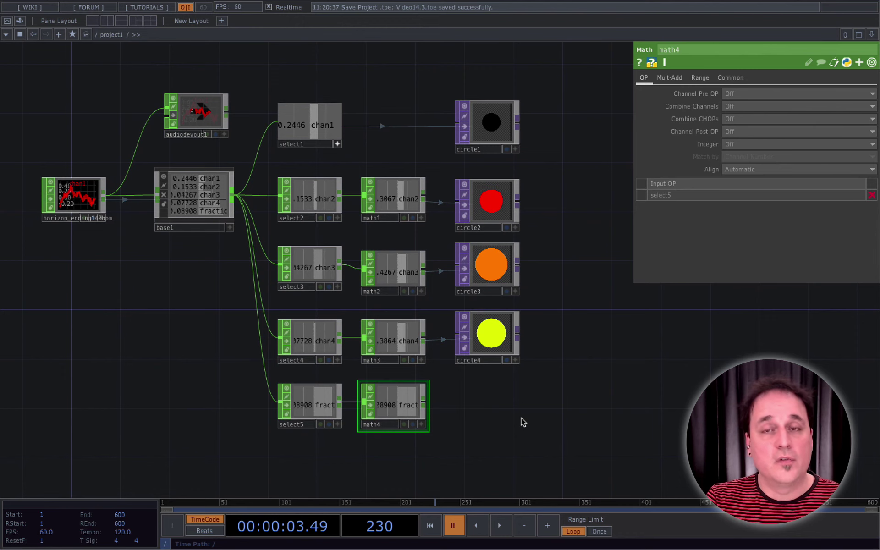
key(Tab)
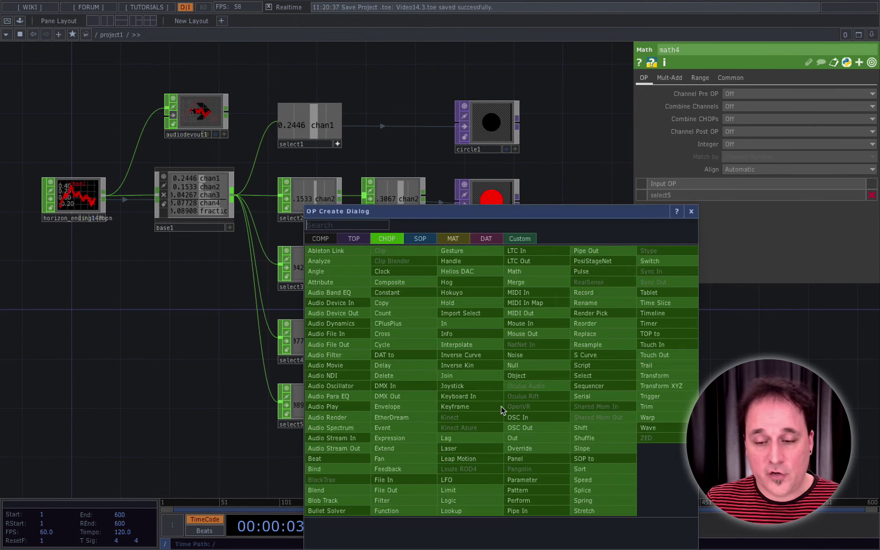
text(circ)
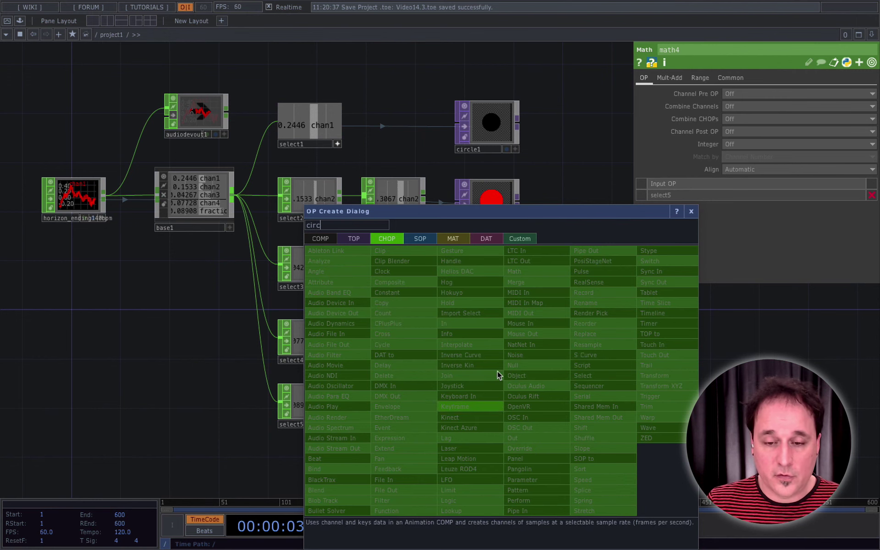
click(354, 238)
text(rc)
click(340, 356)
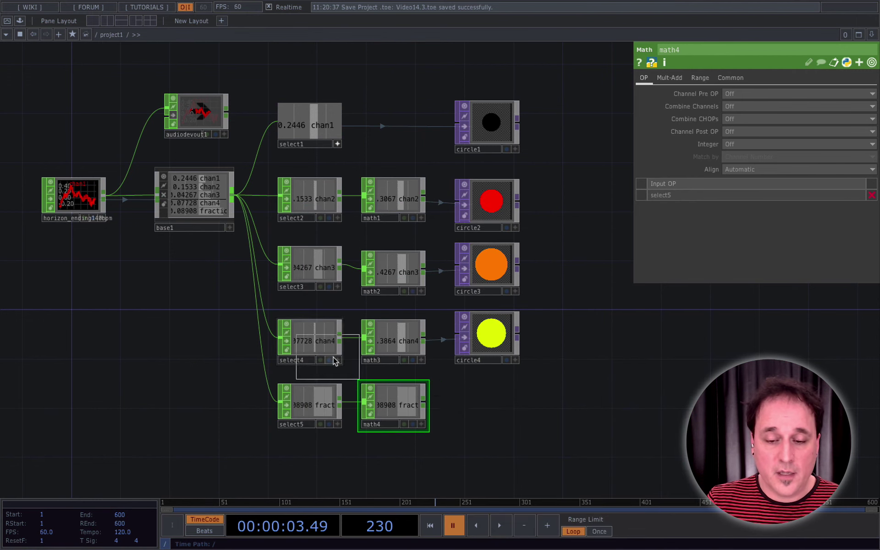
click(491, 403)
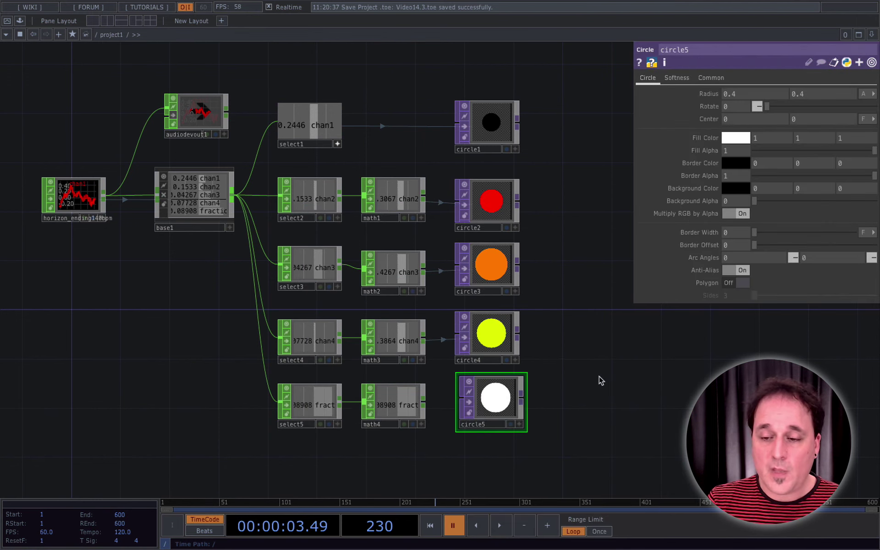
Set circle5's Fill Color to light blue (0, 0.733333, 1) and align the node with the circles above.
click(738, 140)
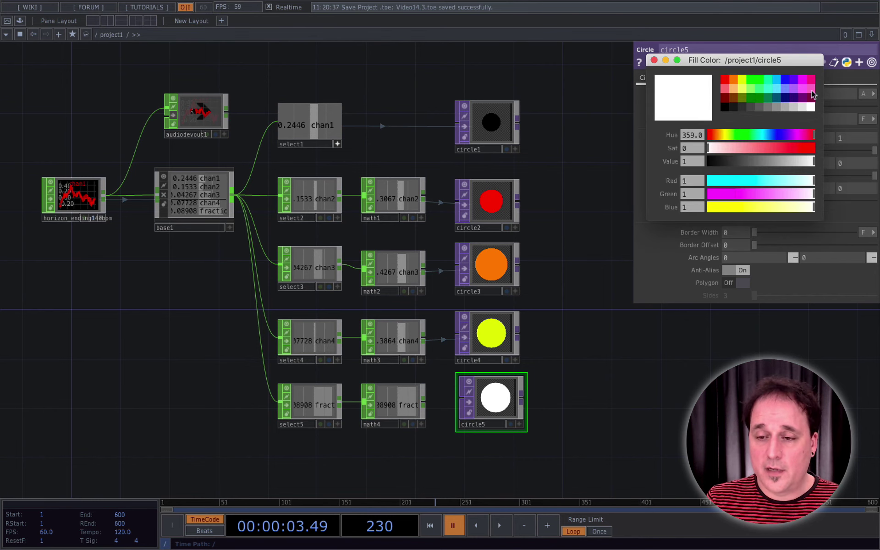
click(777, 80)
click(654, 60)
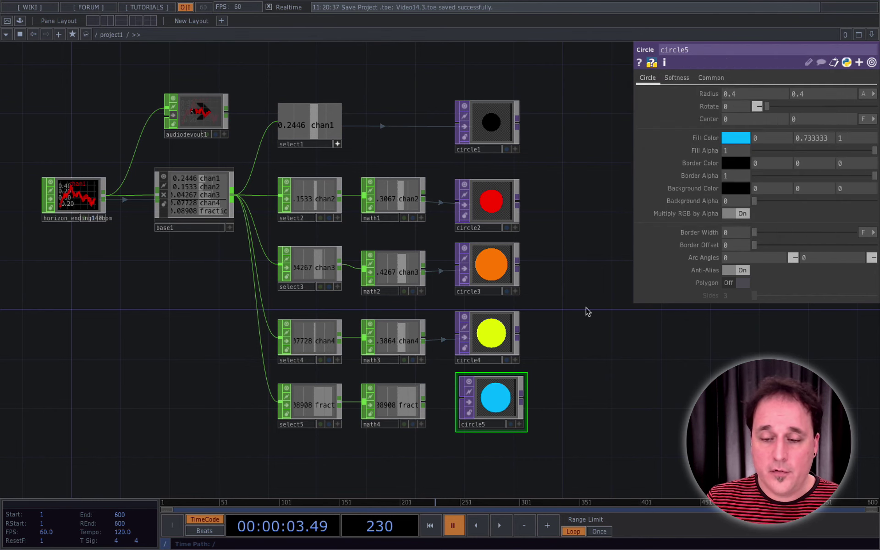
drag(495, 399, 491, 404)
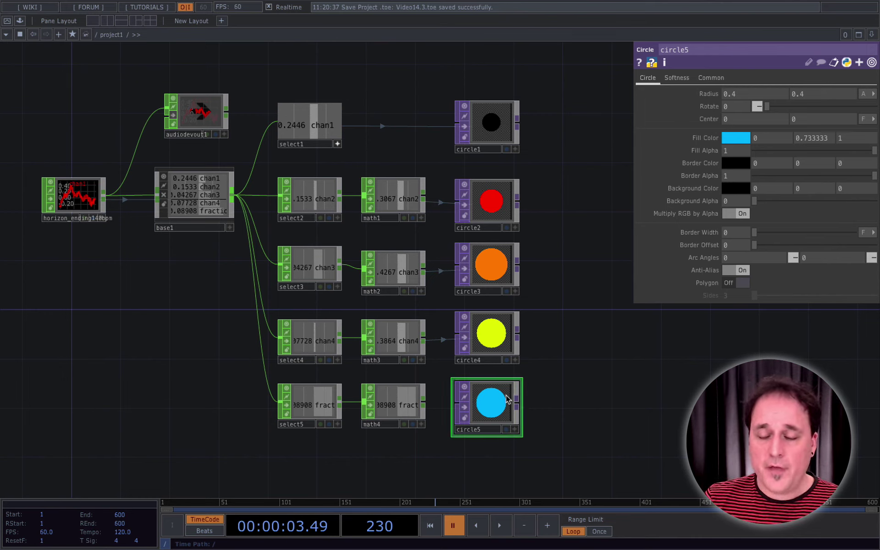
Expand circle5's Arc Angles, try different end angles such as 260, and set the end arc angle to 345.
click(639, 258)
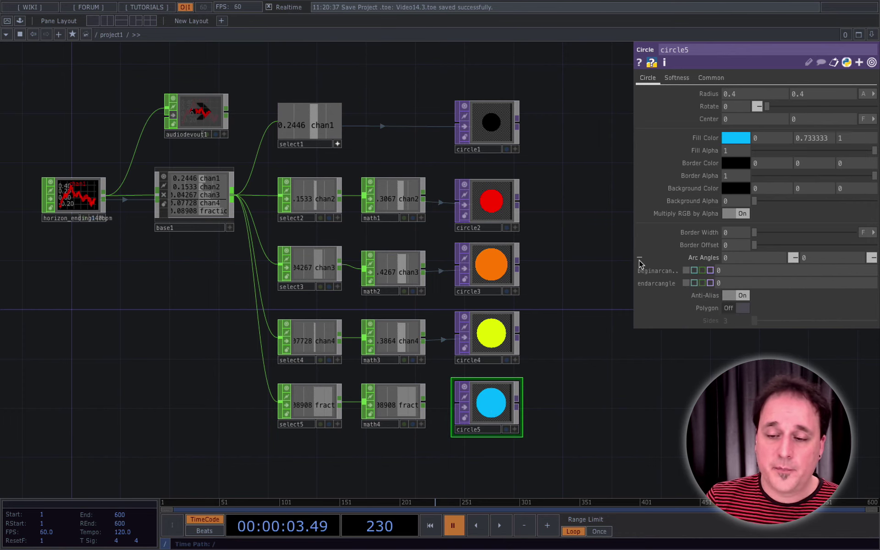
click(799, 259)
text(345)
key(Return)
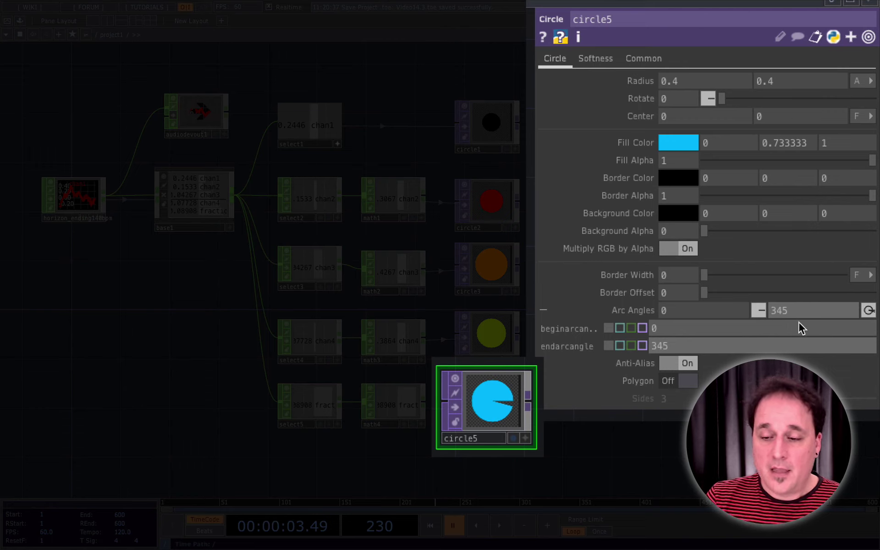
click(868, 312)
click(868, 311)
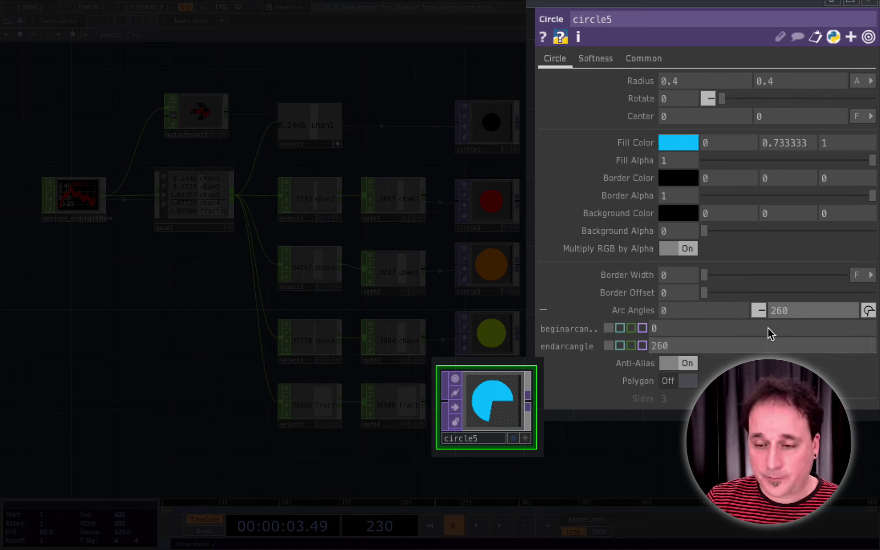
text(345)
key(Return)
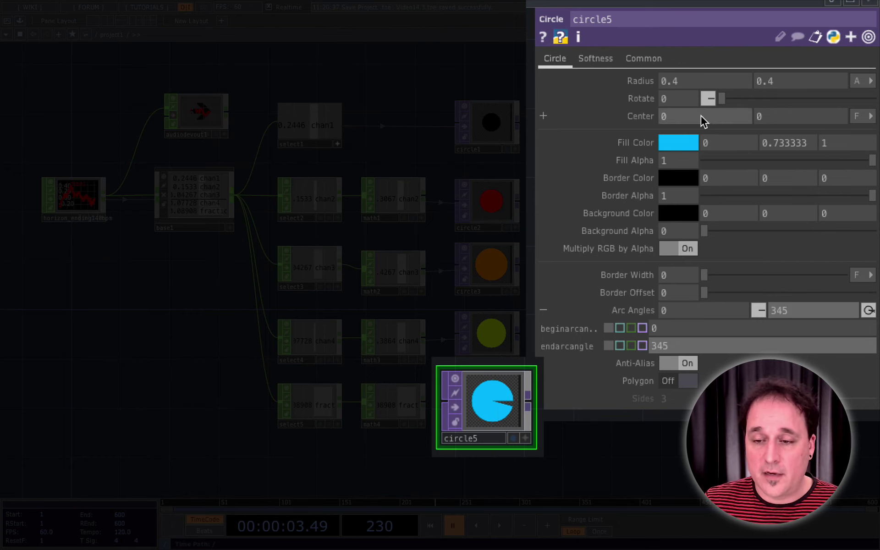
Set circle5's Rotate to 90 and try sweeping its end arc angle up to 625.
drag(721, 99, 762, 109)
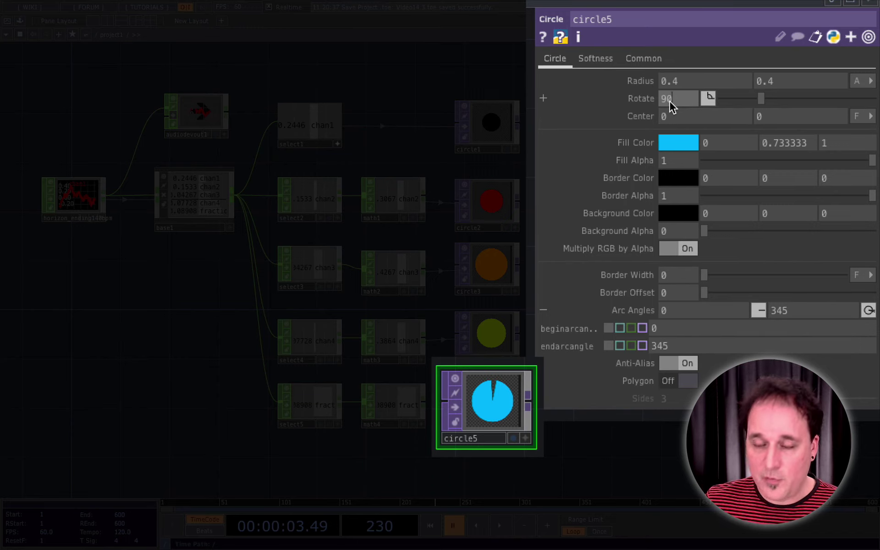
key(Return)
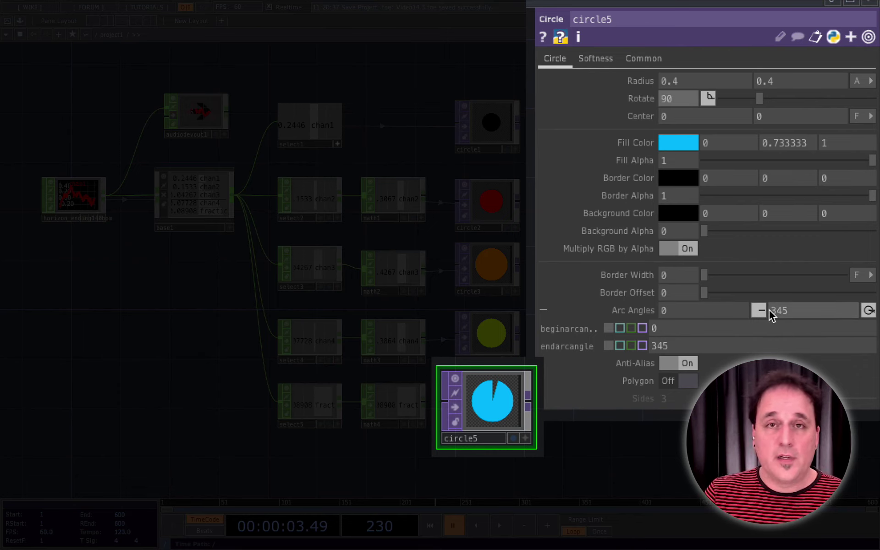
drag(870, 313, 787, 314)
drag(859, 311, 857, 417)
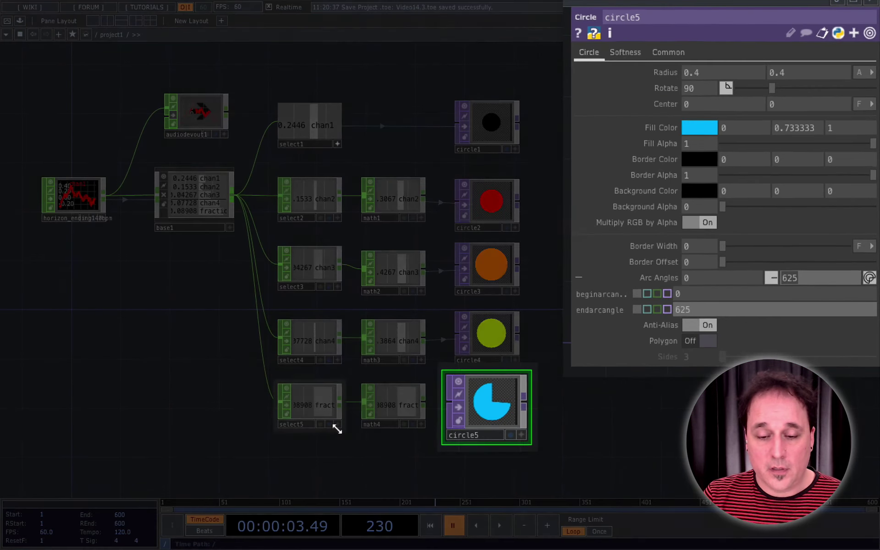
Set math4's To Range to 0 and 360 so the fraction channel is converted to degrees.
click(309, 408)
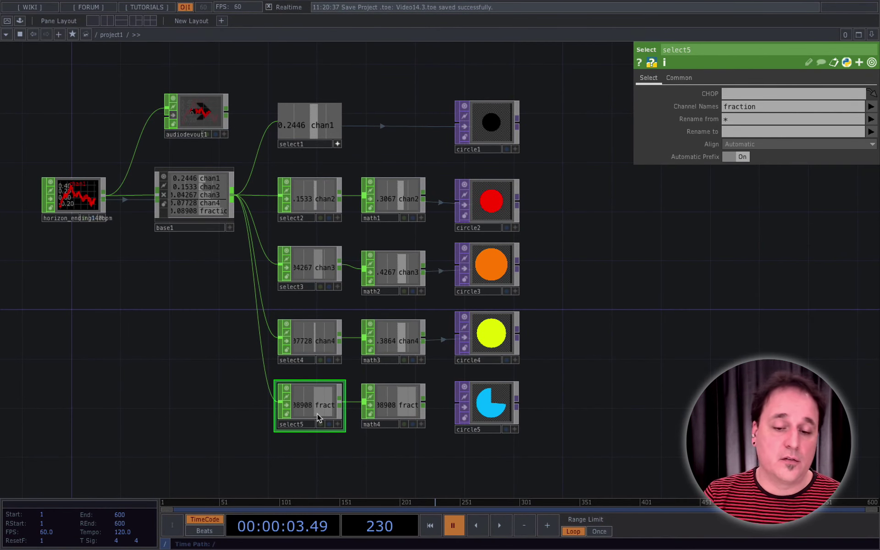
scroll(313, 414, down, 2)
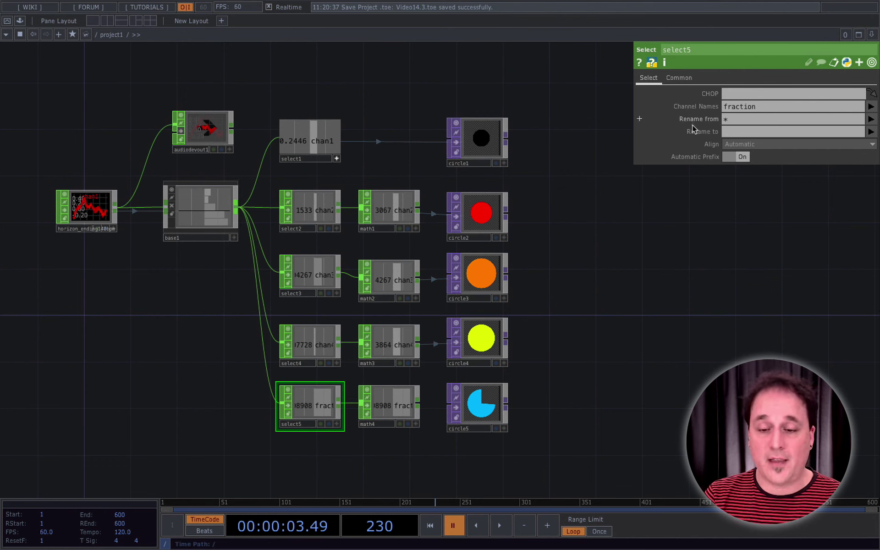
click(390, 407)
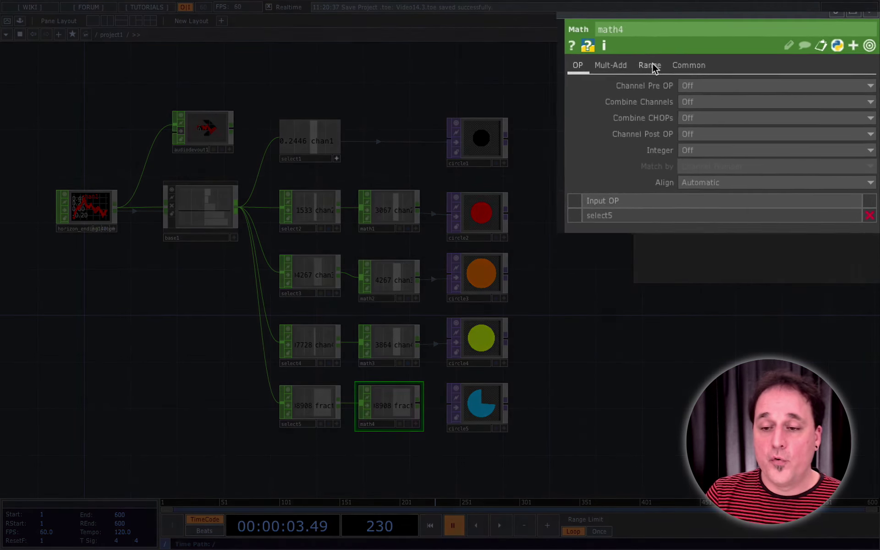
click(700, 77)
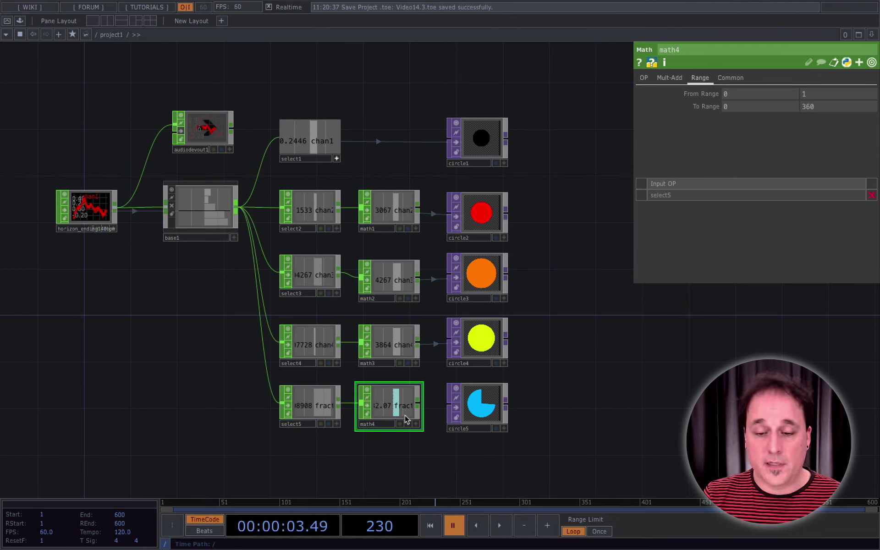
Make math4's viewer active and link its fraction channel to circle5's end arc angle as a CHOP reference.
click(416, 424)
drag(398, 406, 818, 268)
click(807, 303)
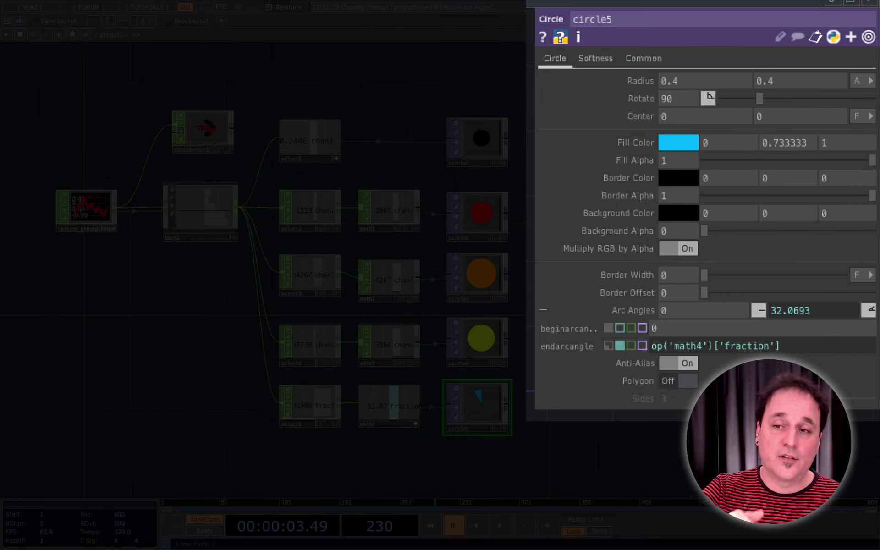
Play the timeline, examine circle5's changing arc up close, return to the full network view and pause playback.
click(501, 529)
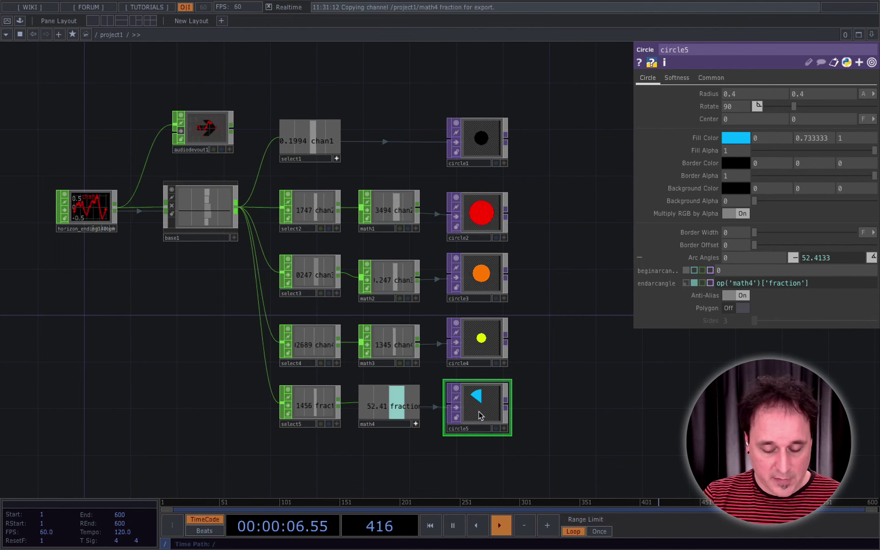
key(shift+h)
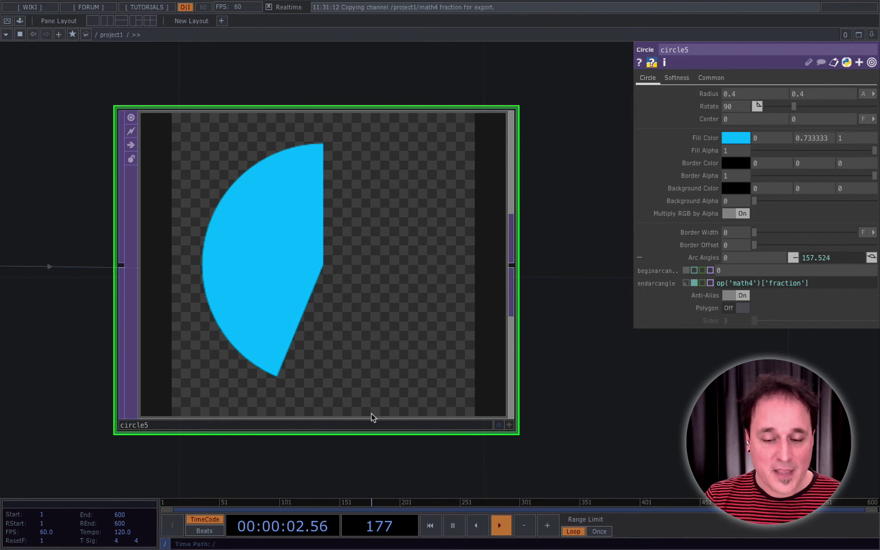
key(h)
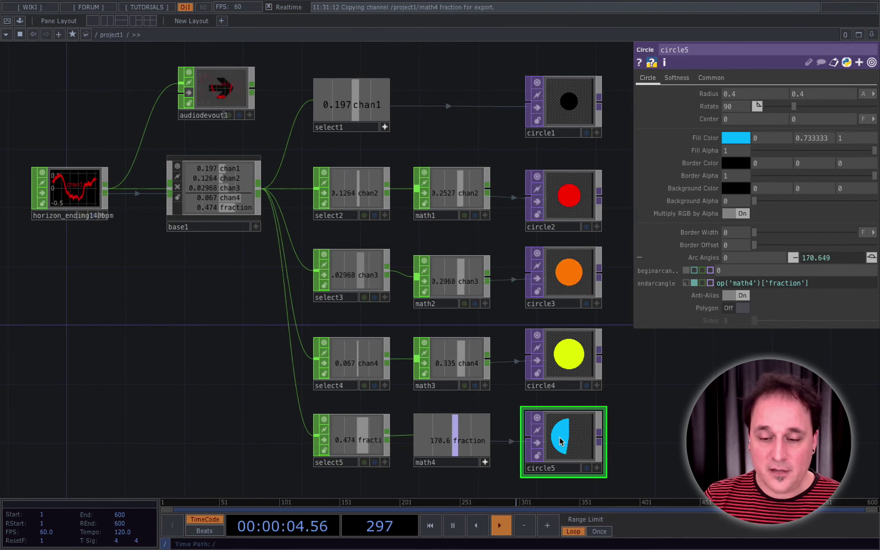
click(453, 526)
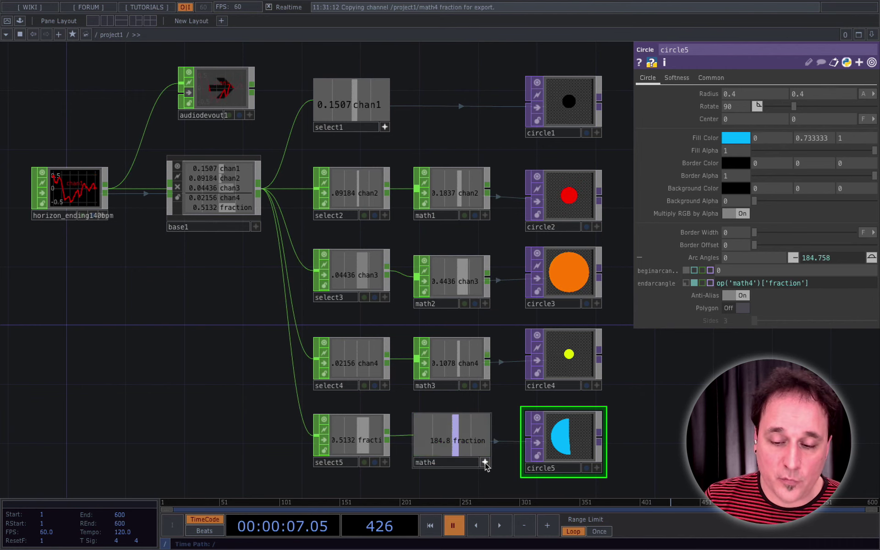
Reverse math4's To Range to 360 and 0.
click(471, 454)
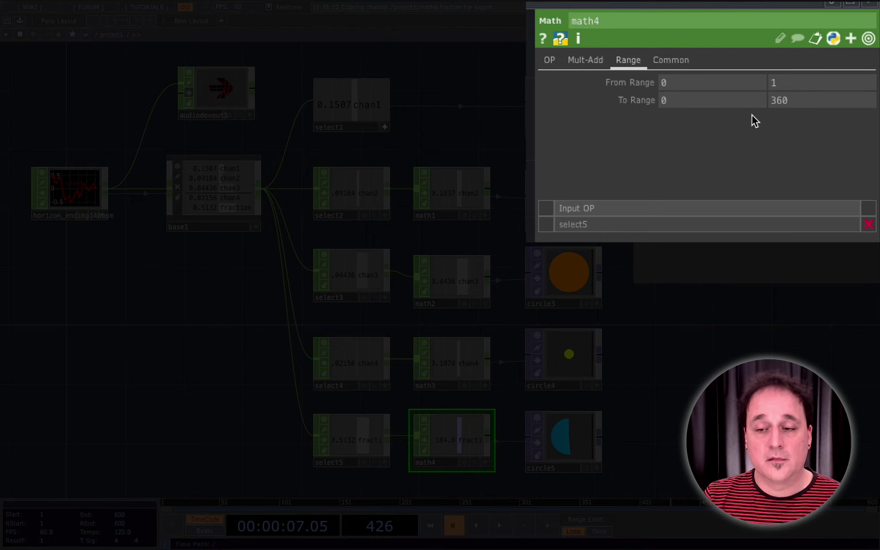
text(360)
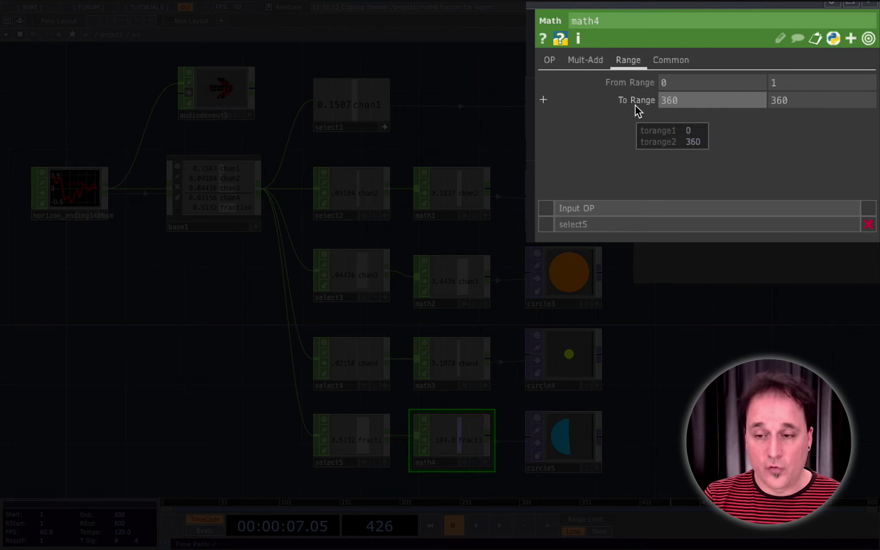
key(Tab)
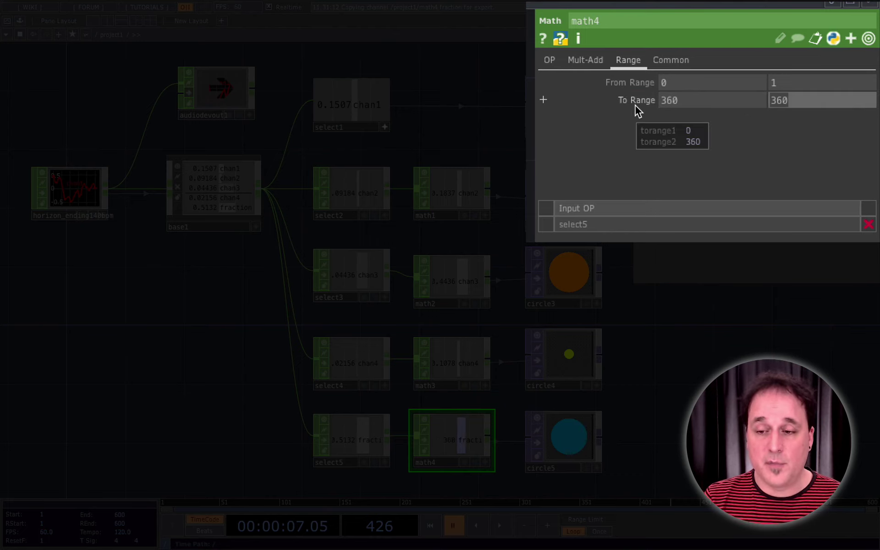
key(Tab)
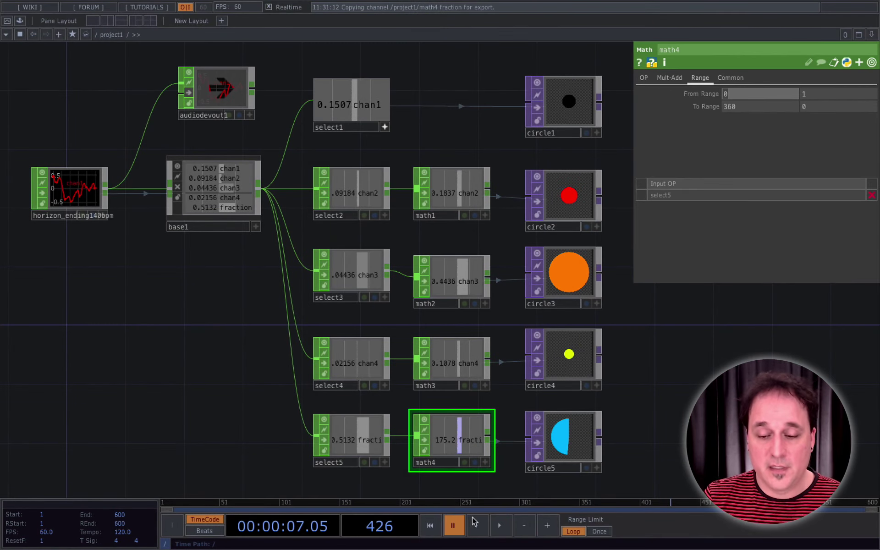
Resume playback and examine circle5's reversed arc animation up close before returning to the full network view.
click(502, 524)
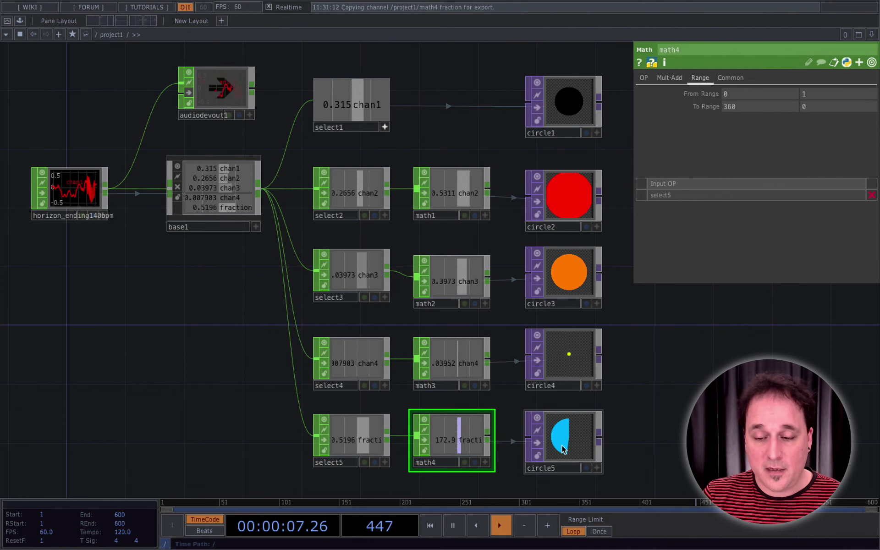
click(569, 445)
key(shift+h)
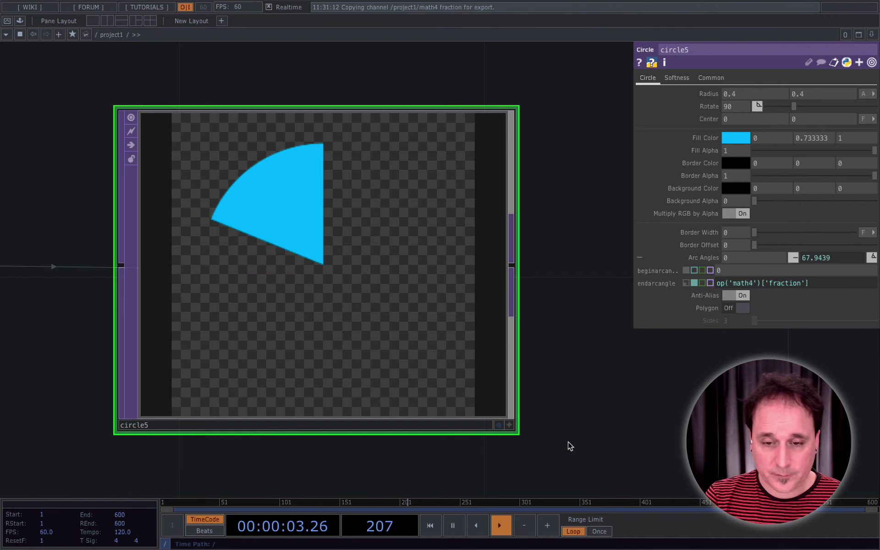
key(u)
key(i)
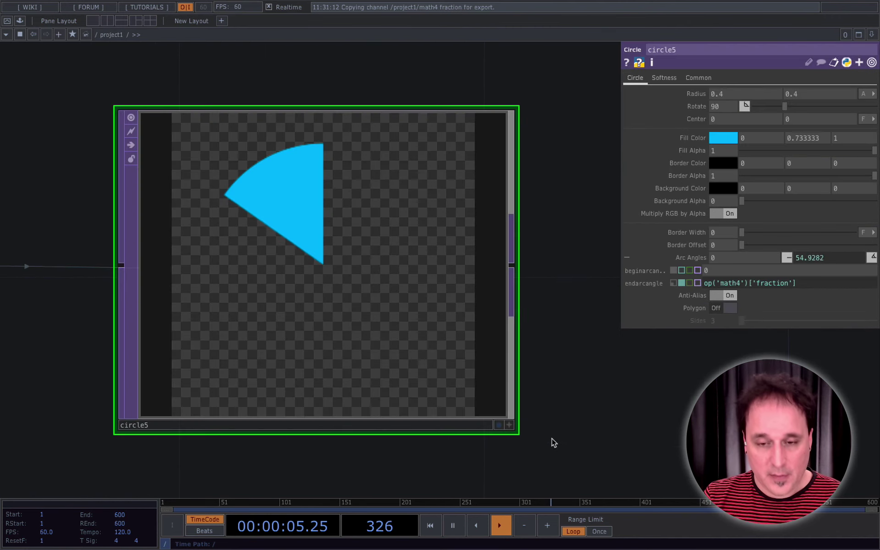
key(h)
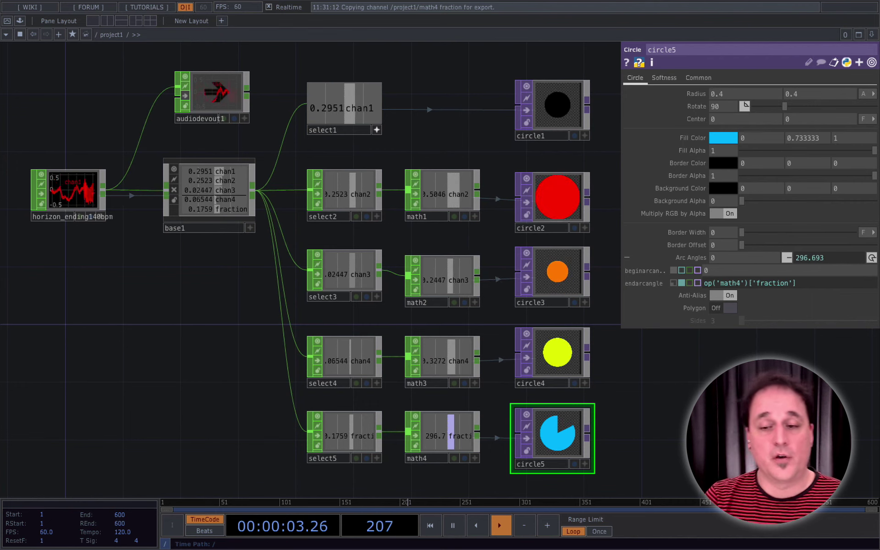
Select base1 to review its custom Passe-bas, Centre and Passe-haut frequency parameters.
click(200, 218)
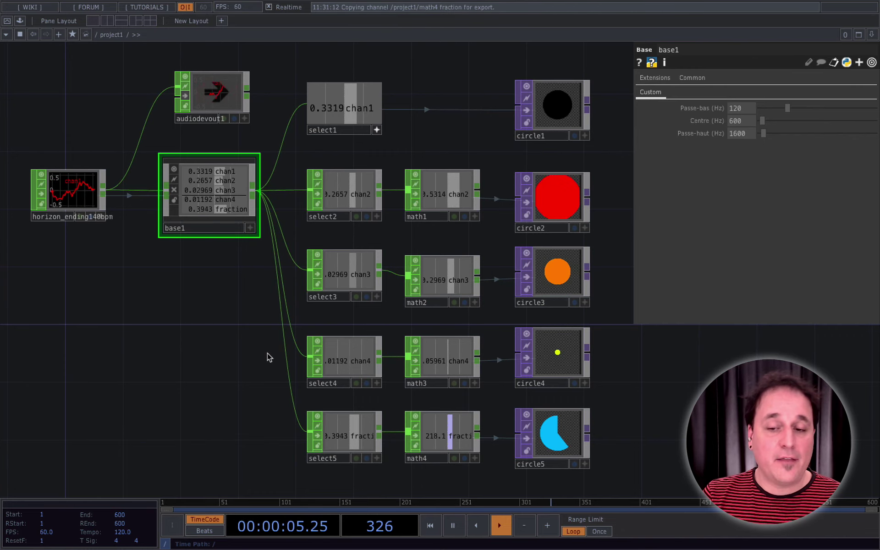
scroll(242, 359, down, 3)
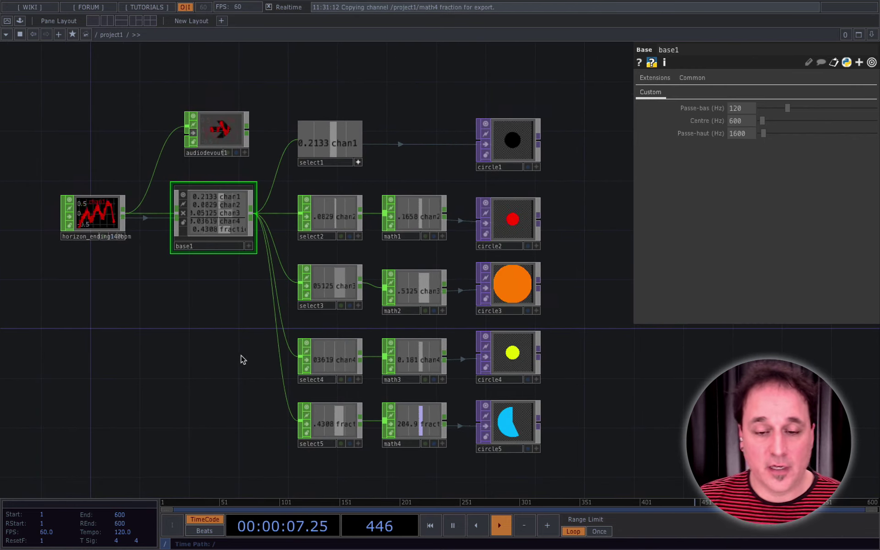